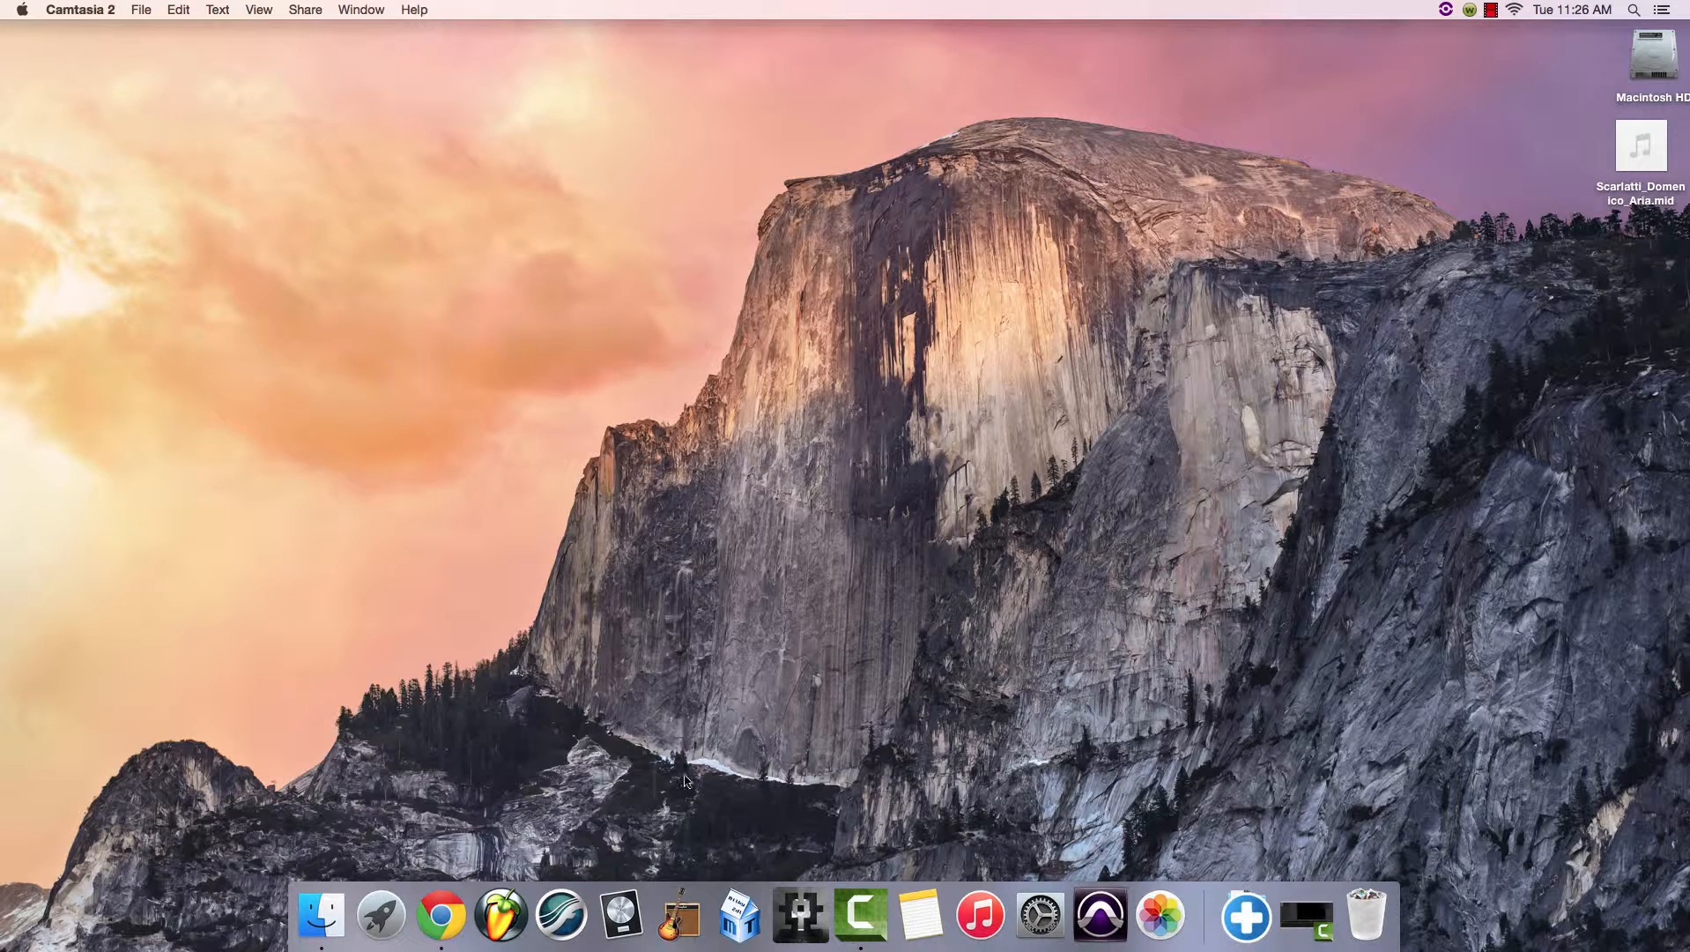
Launch Logic Pro X.
click(624, 907)
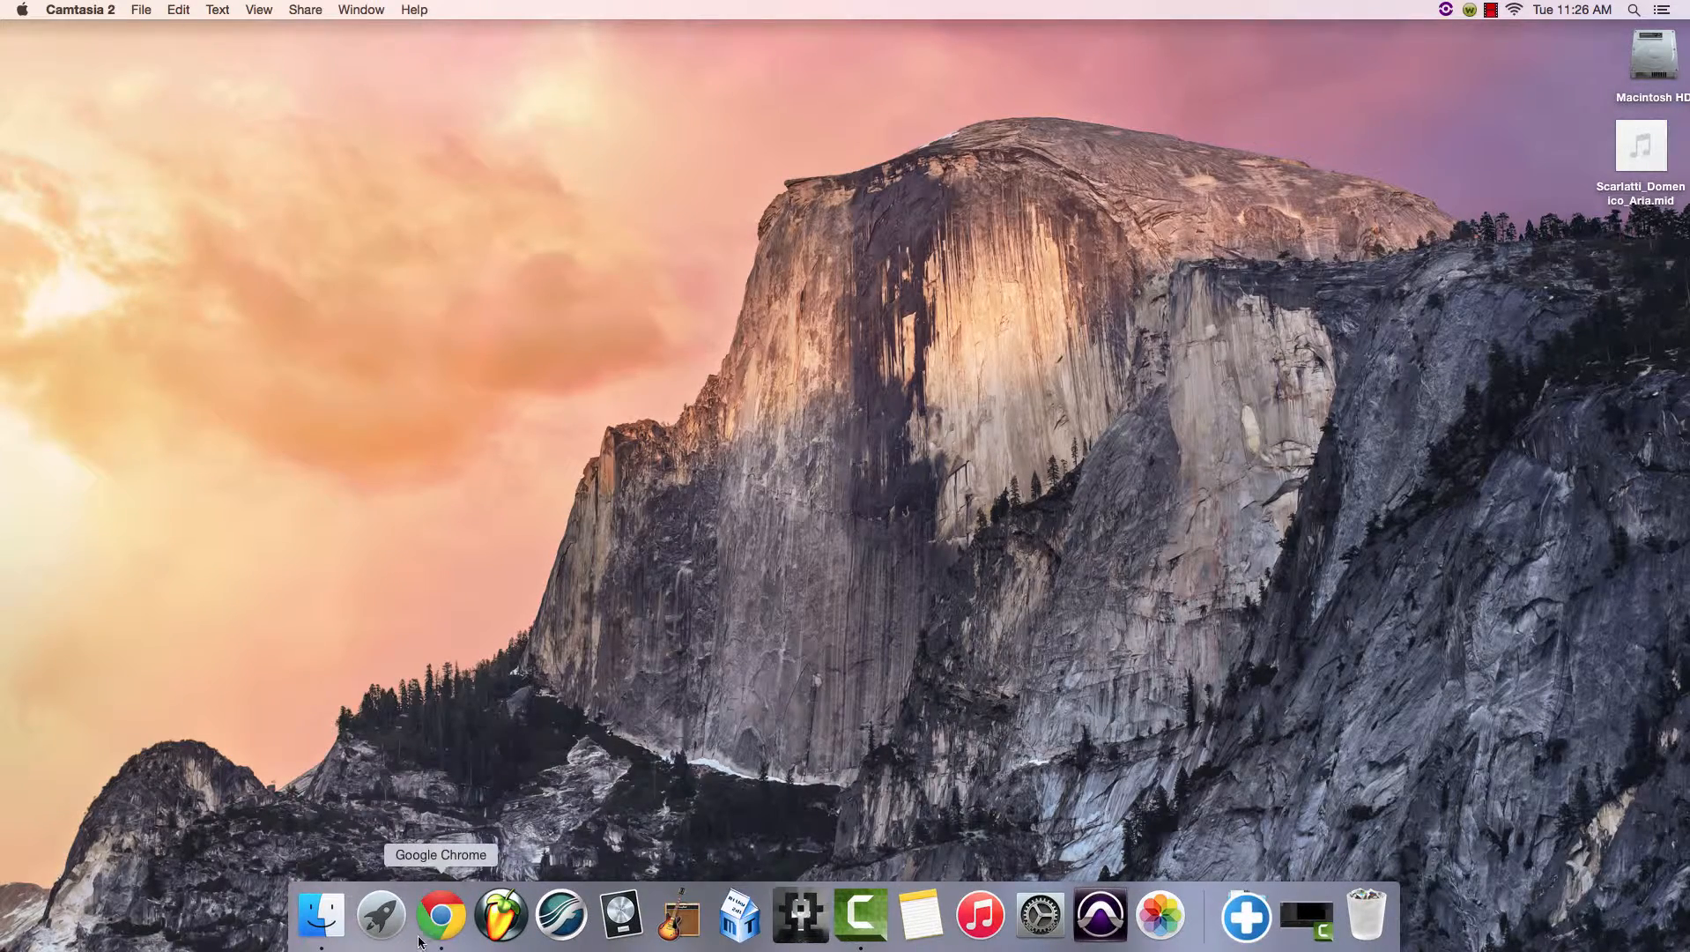
click(388, 927)
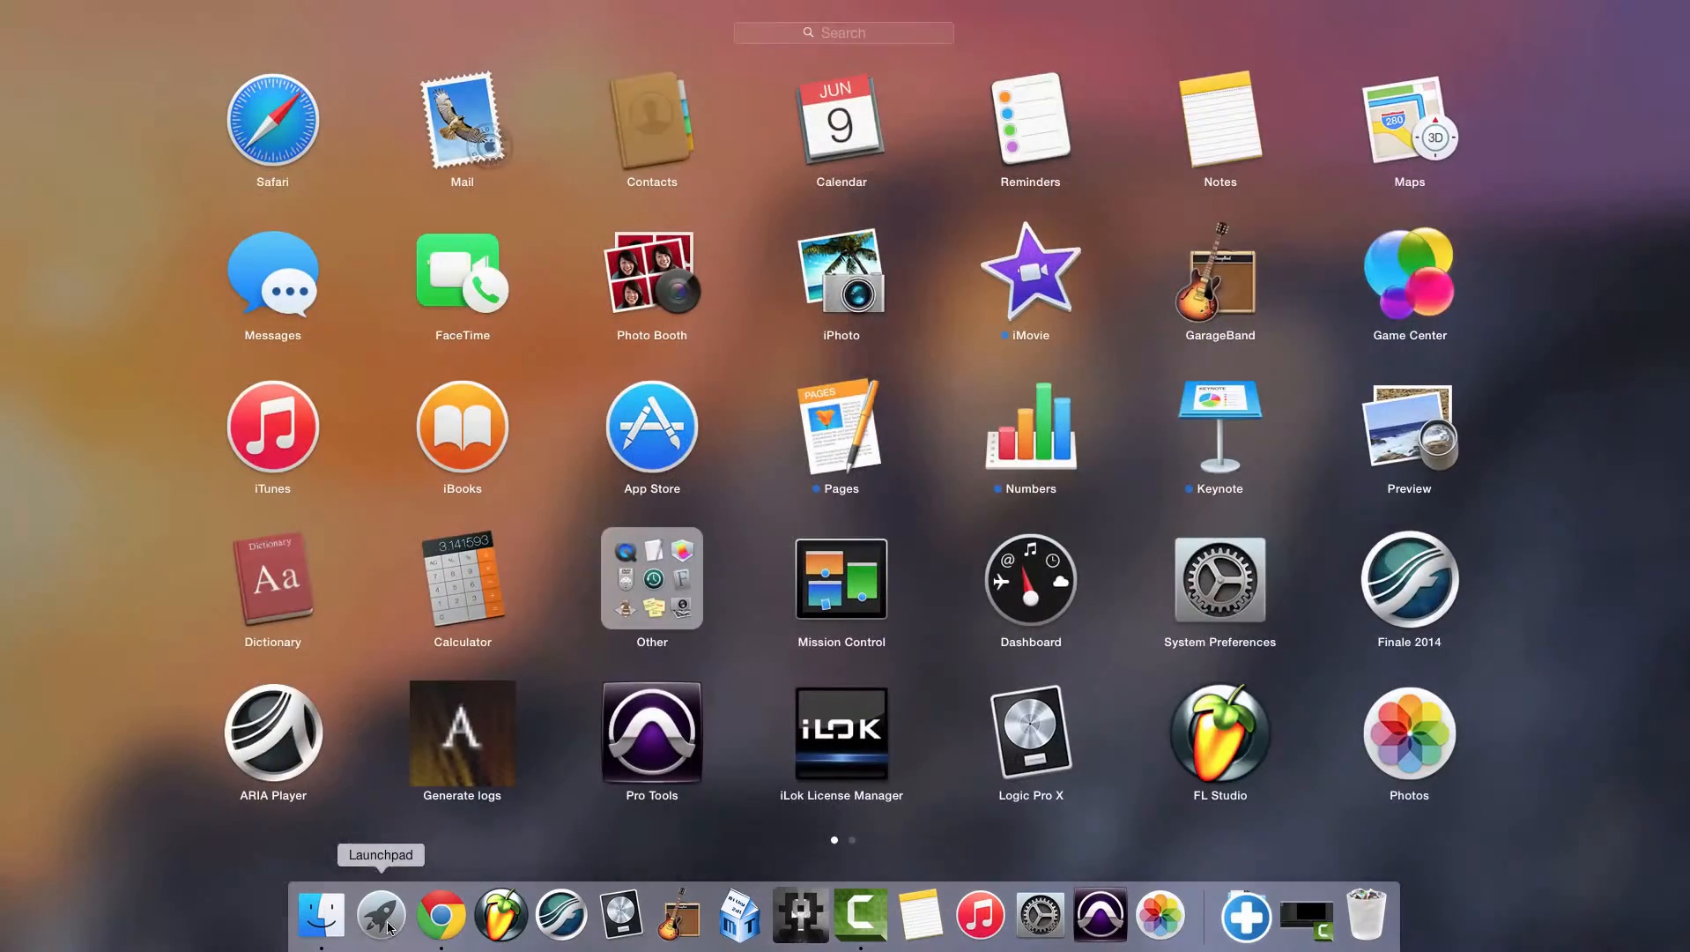
drag(930, 763, 261, 725)
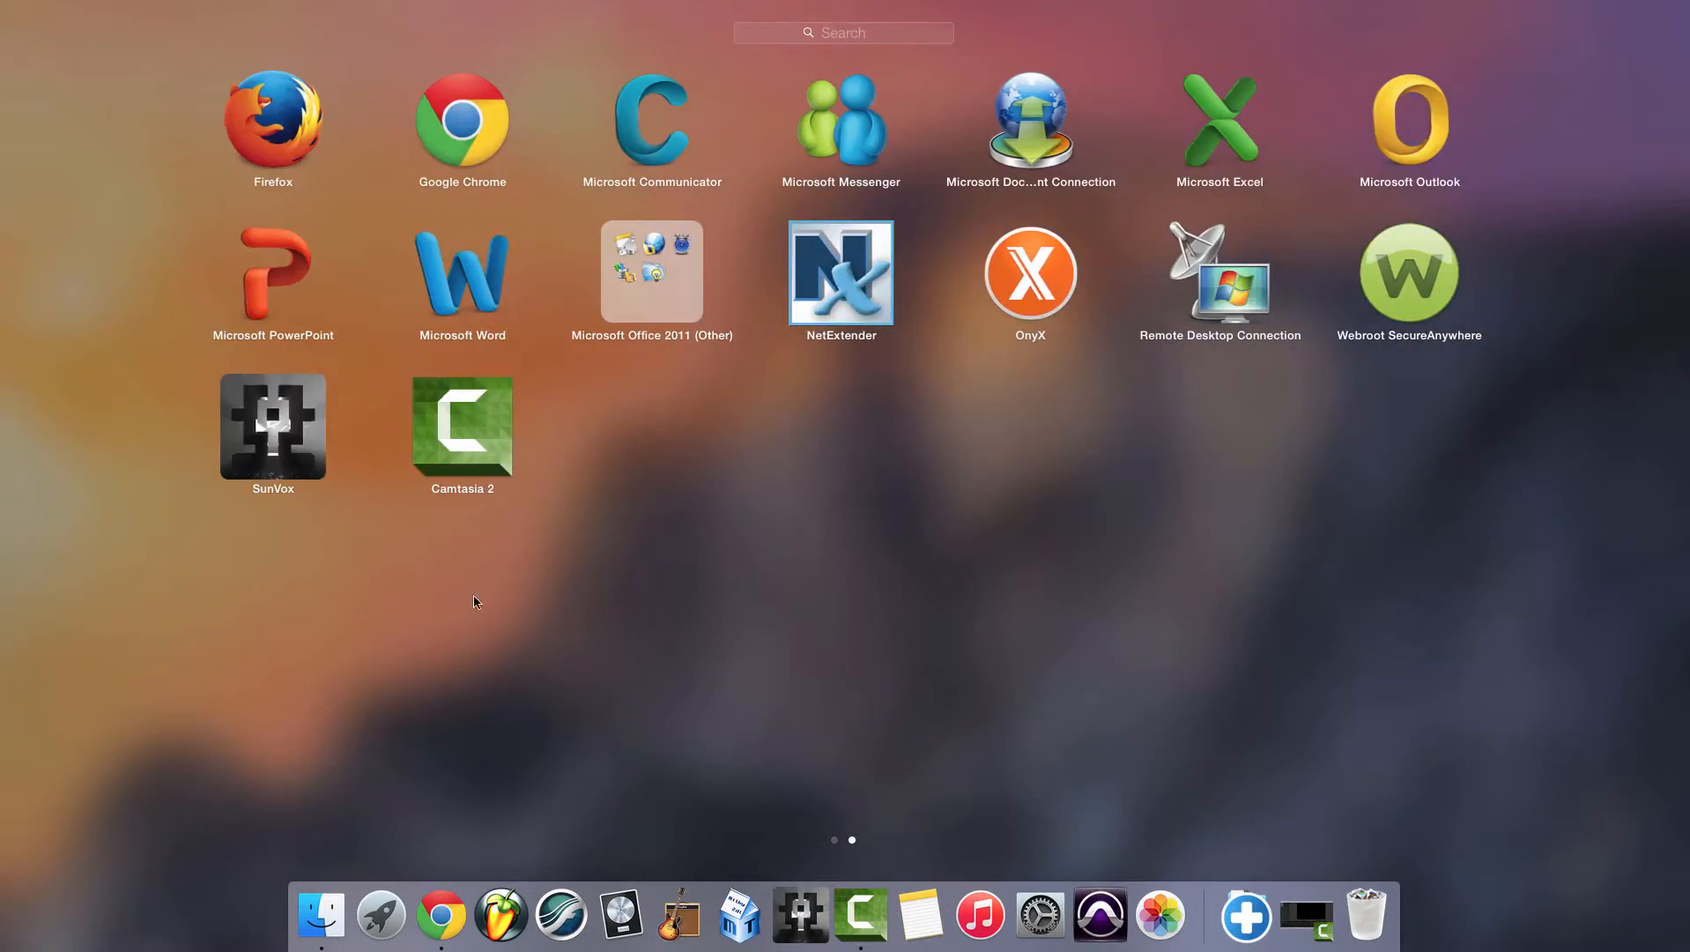
scroll(426, 566, left, 5)
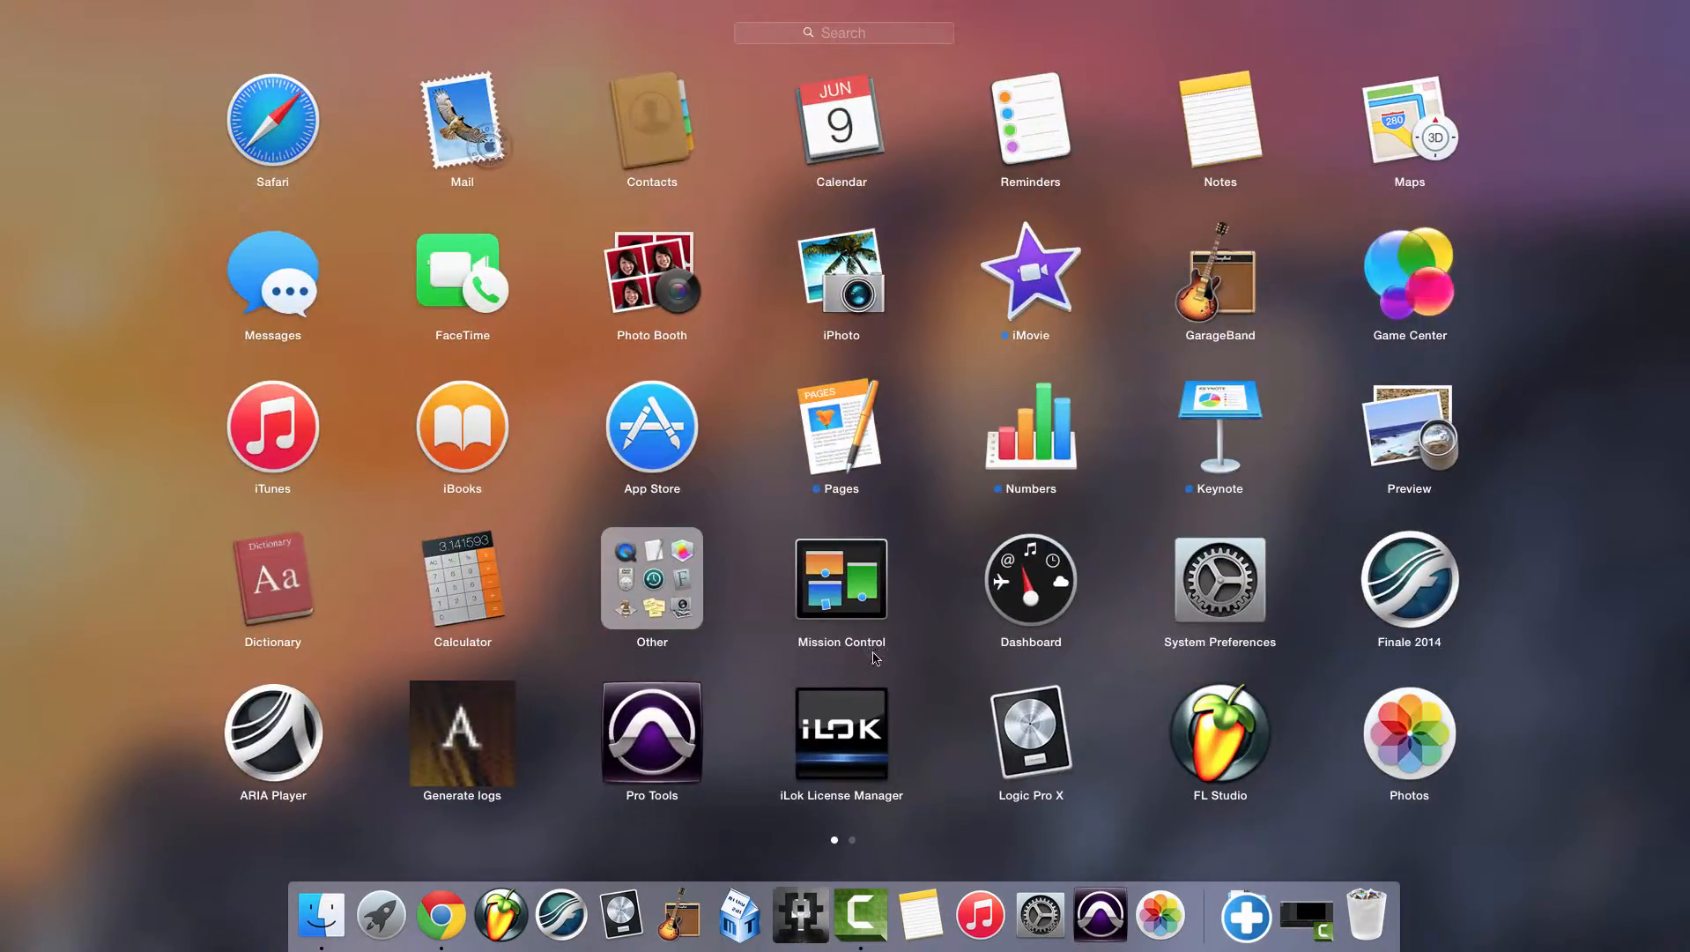
mouse_move(1071, 723)
mouse_down()
mouse_move(934, 716)
mouse_move(622, 881)
mouse_move(855, 754)
mouse_move(1156, 714)
mouse_move(1077, 715)
mouse_up()
click(629, 866)
click(614, 909)
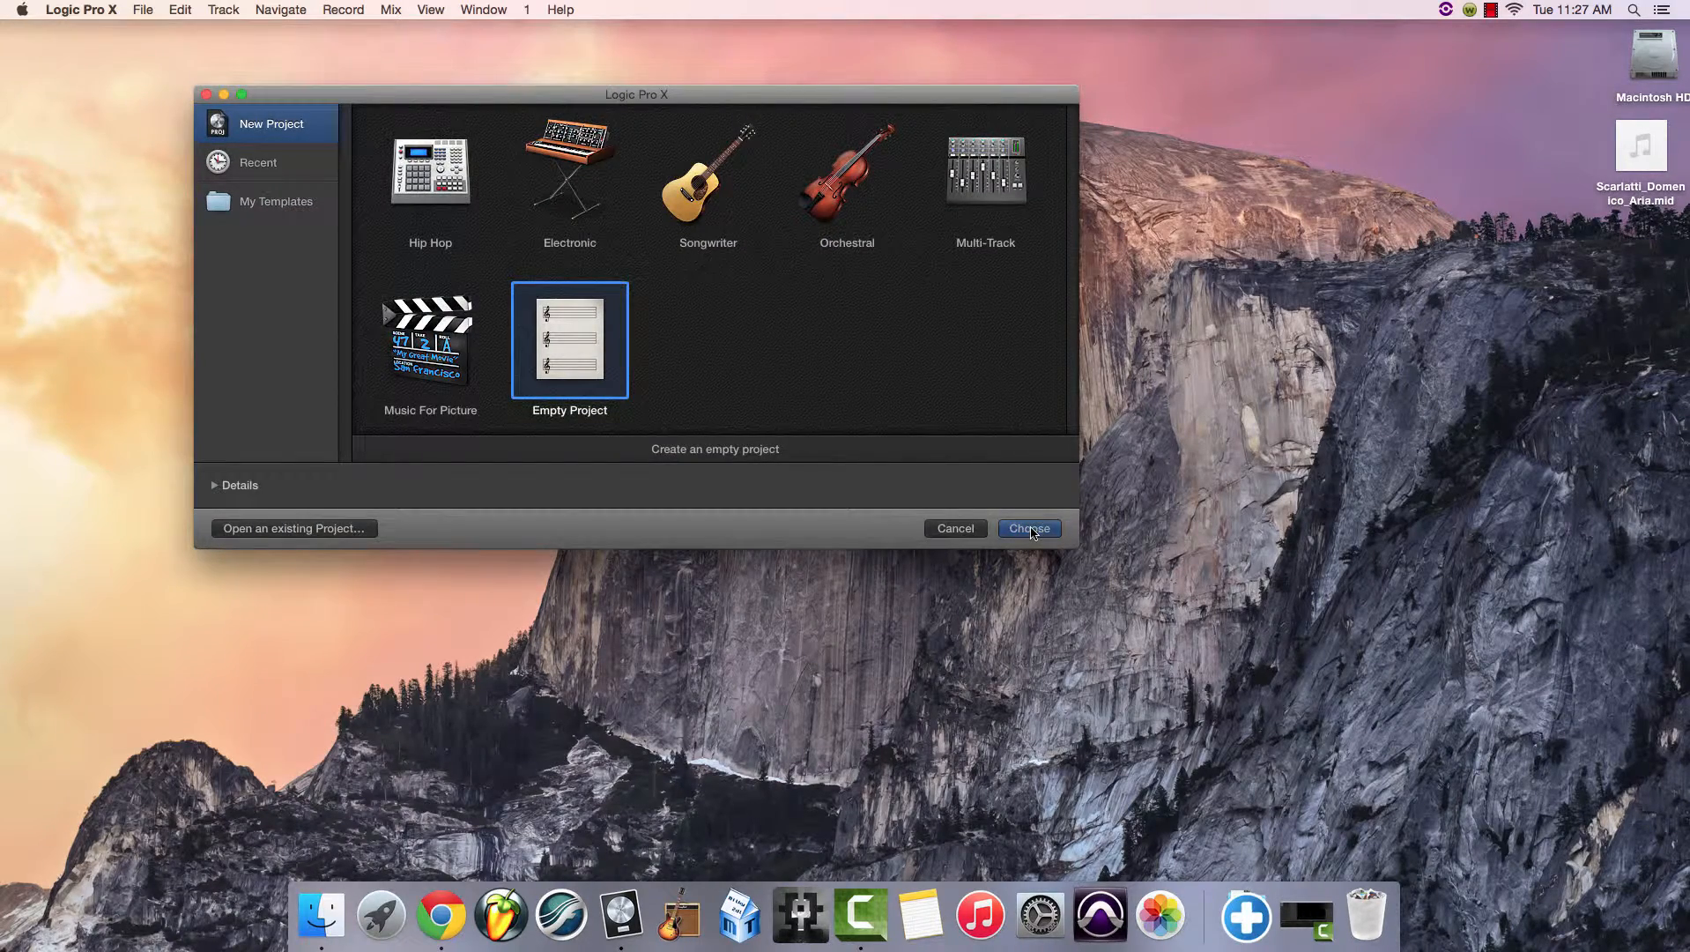
Create an empty project with one software instrument track and move the Musical Typing window clear of the tracks.
click(1030, 528)
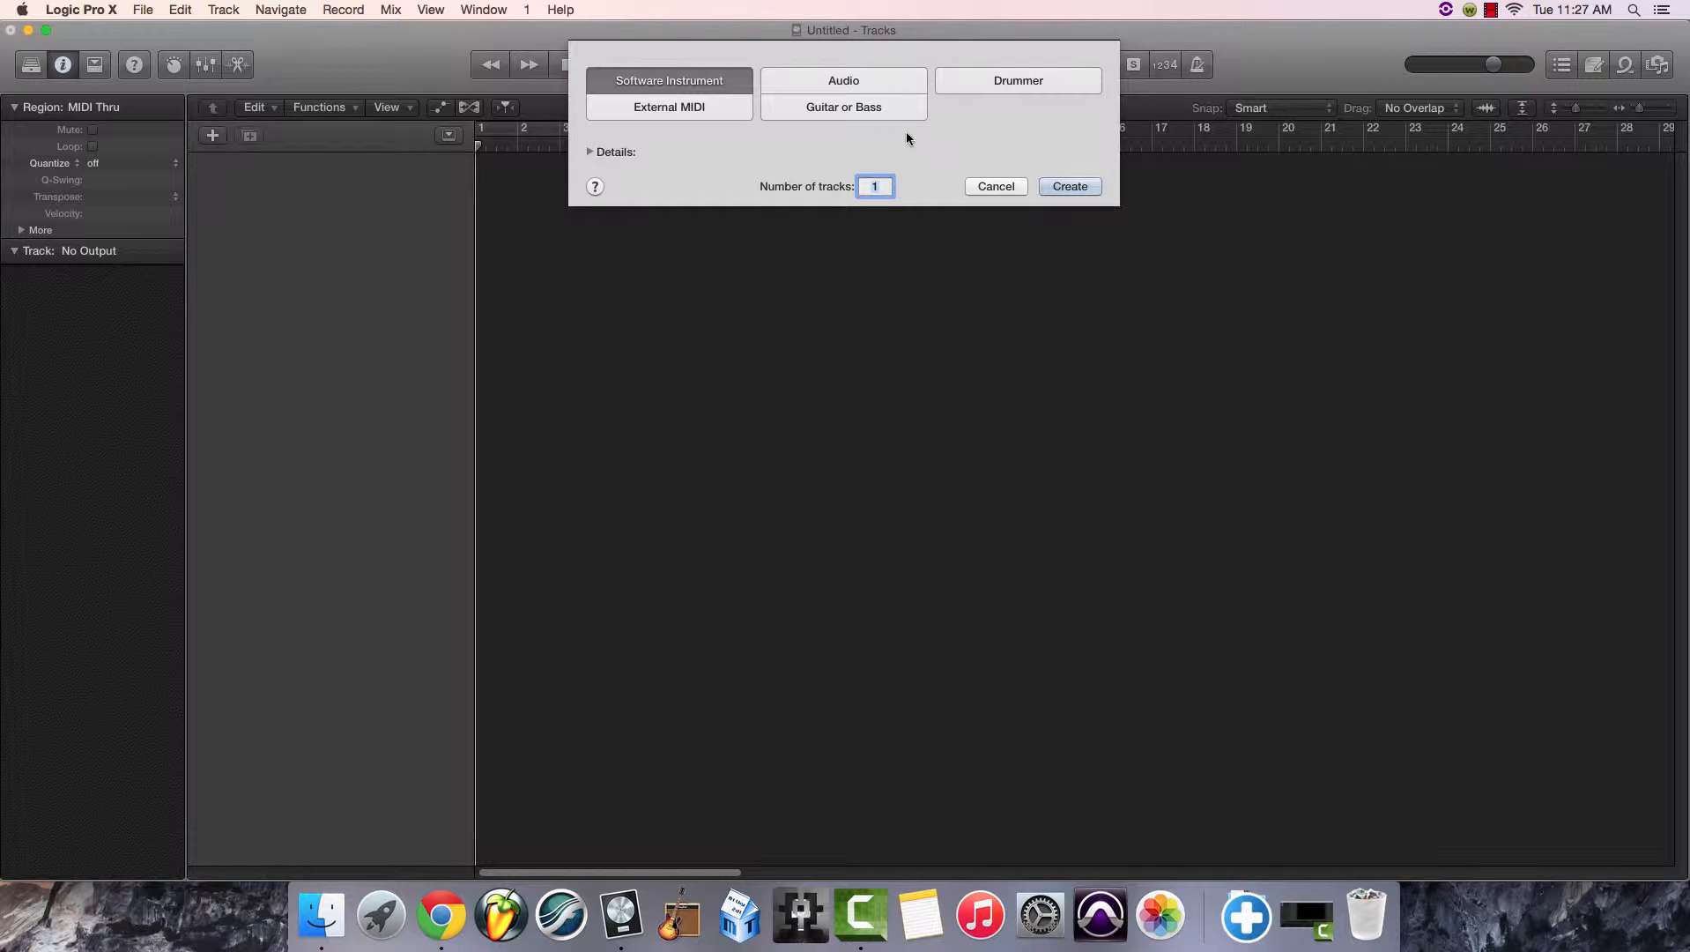
click(1067, 182)
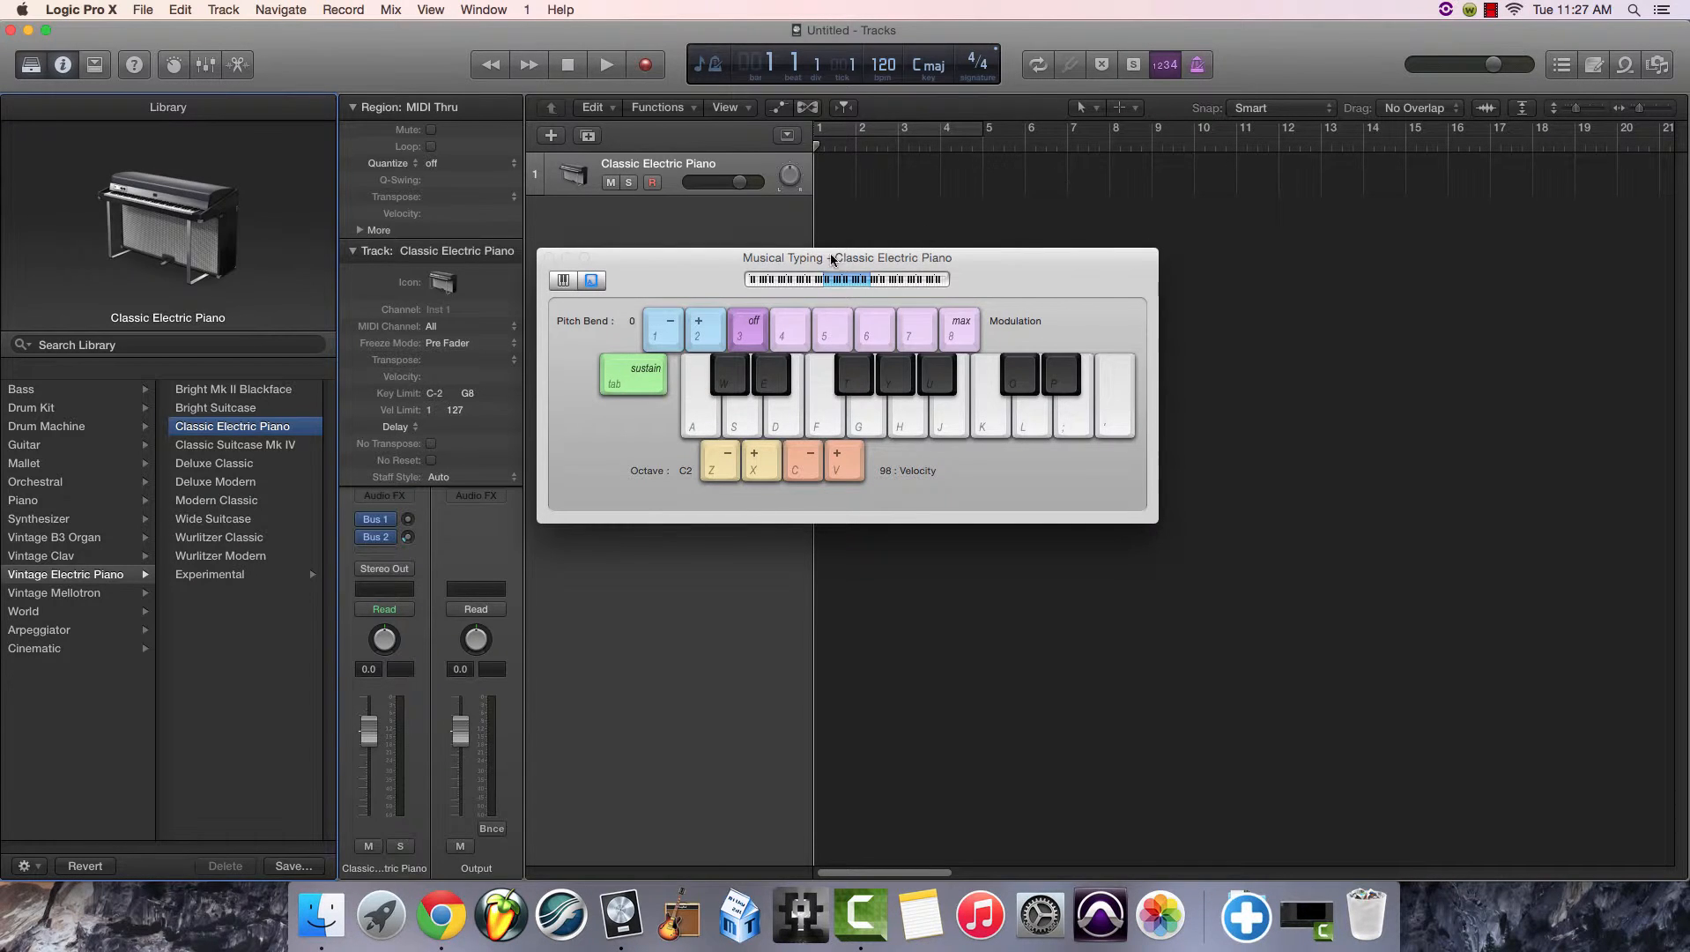
drag(707, 268, 1071, 494)
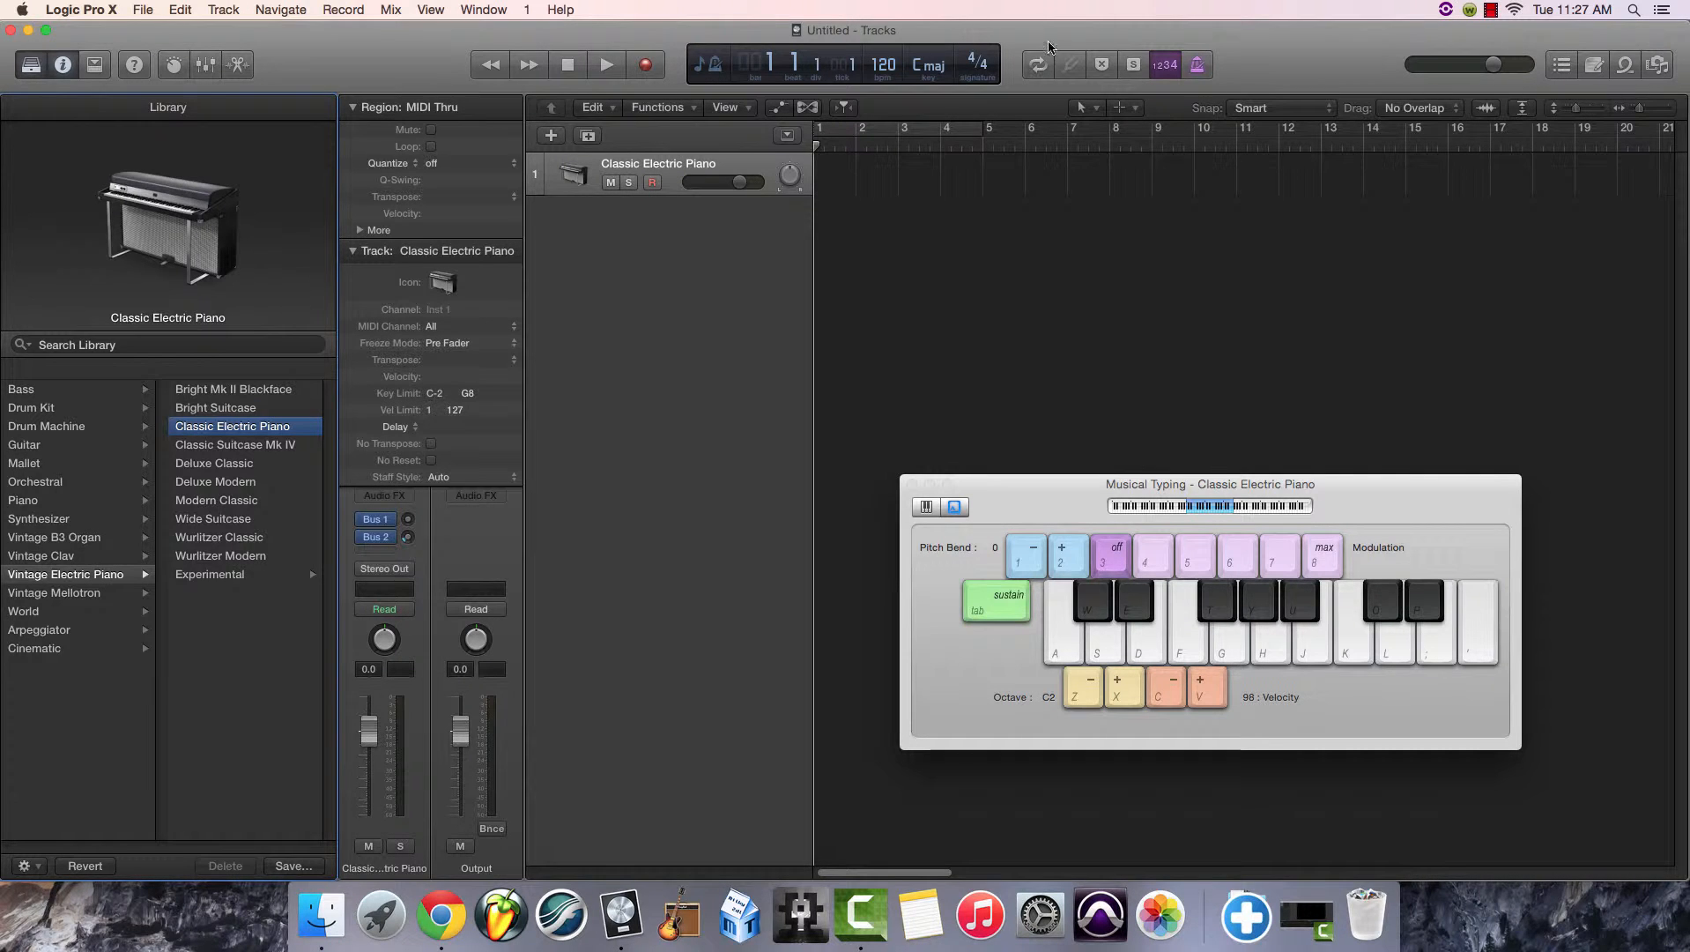
Import the desktop file Scarlatti_Domenico_Aria.mid into the tracks area at position 1 1 1 1.
drag(1056, 43, 1230, 183)
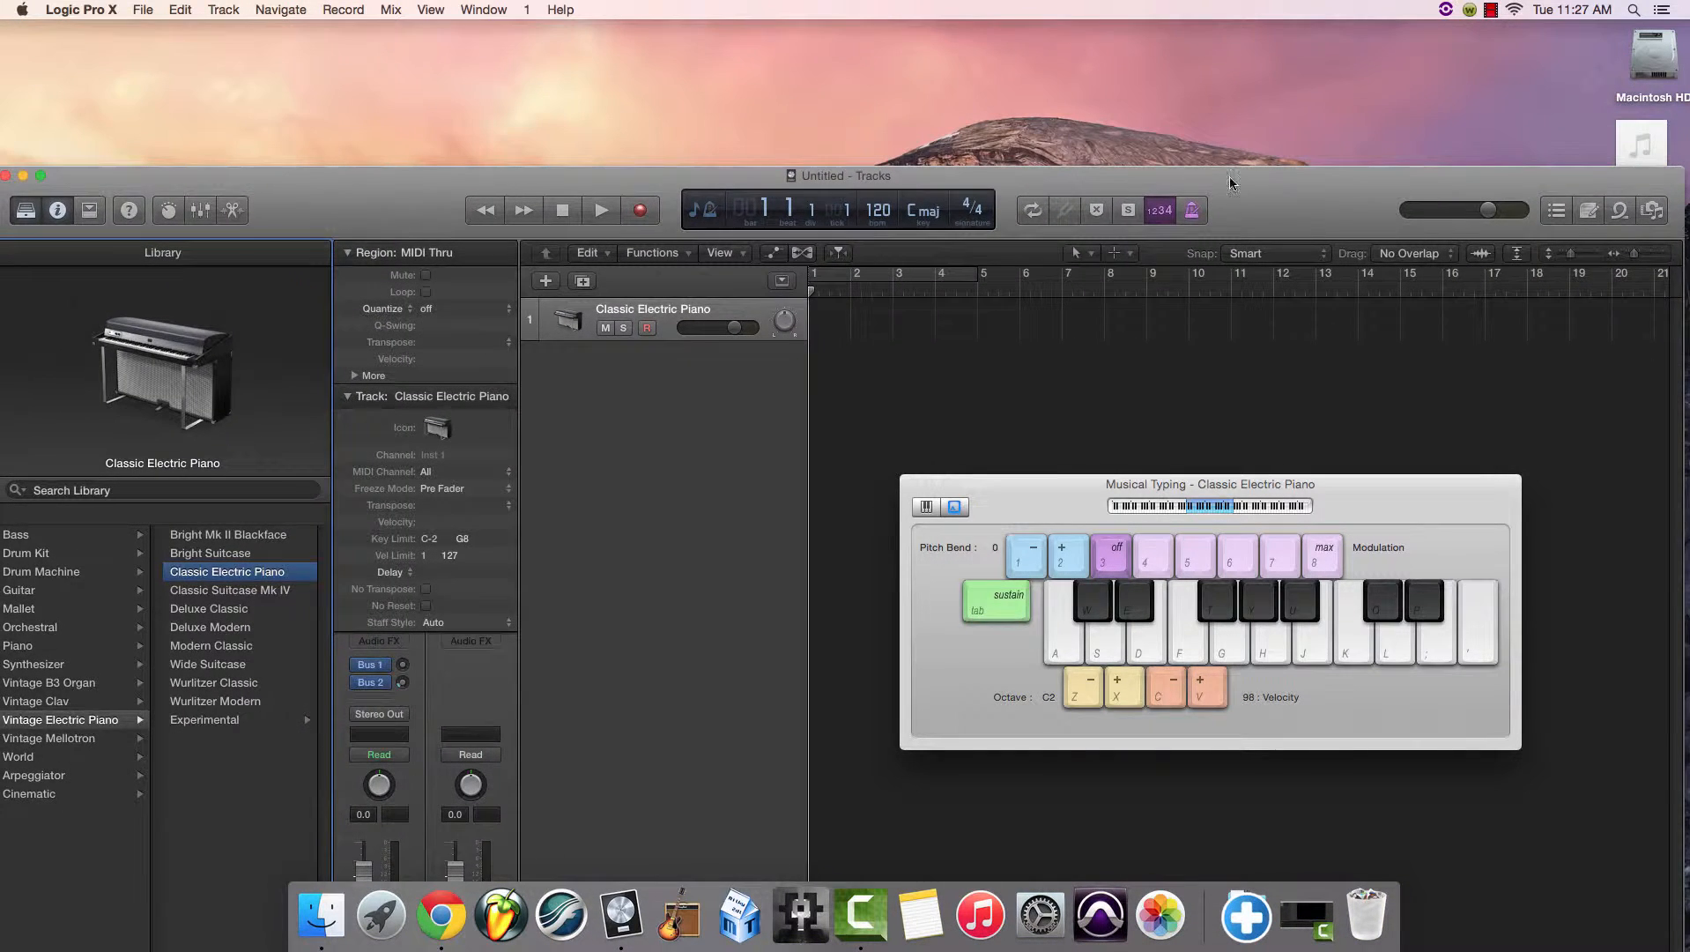
drag(1640, 143, 837, 360)
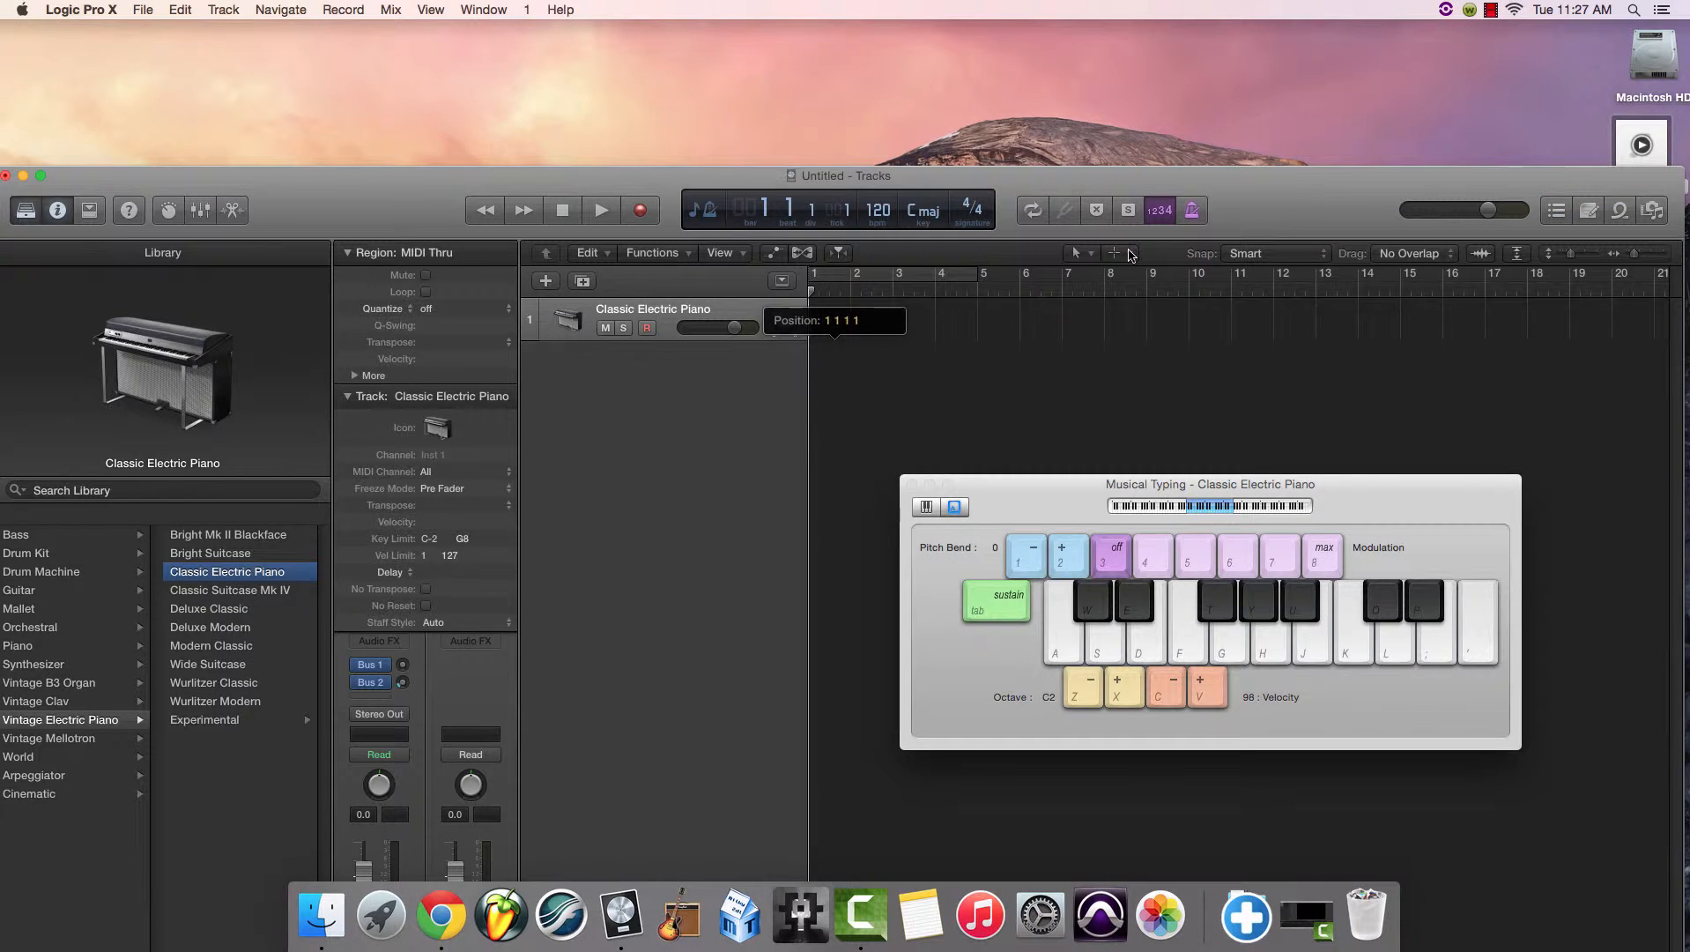
drag(978, 181, 1005, 36)
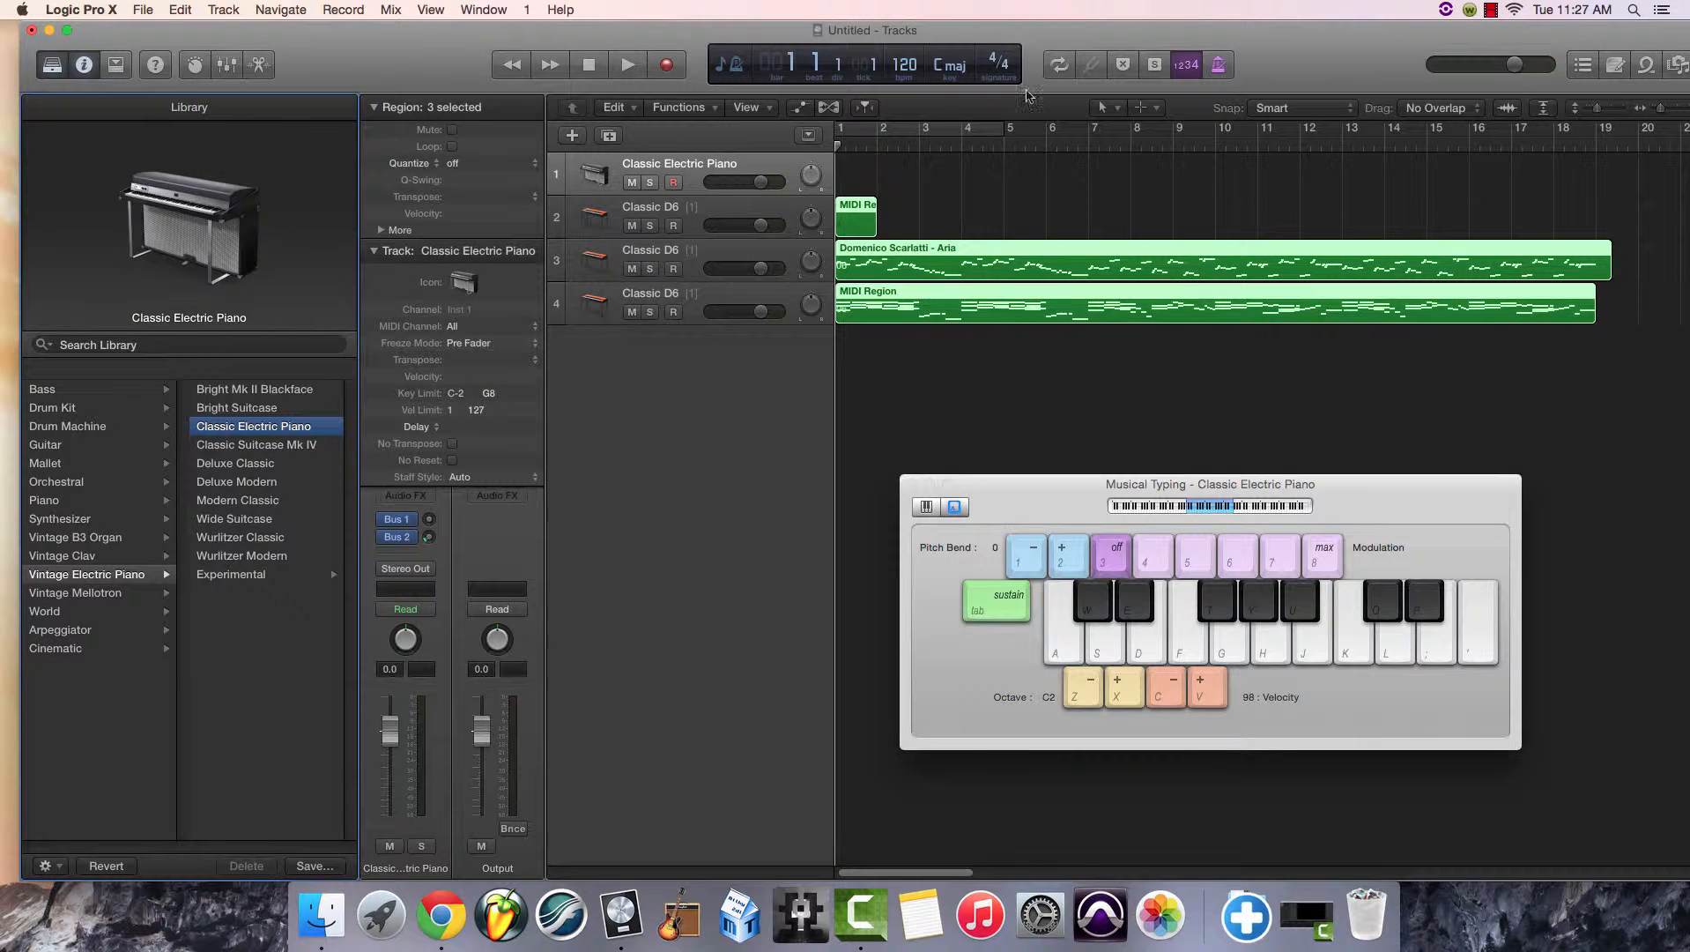
scroll(996, 258, right, 2)
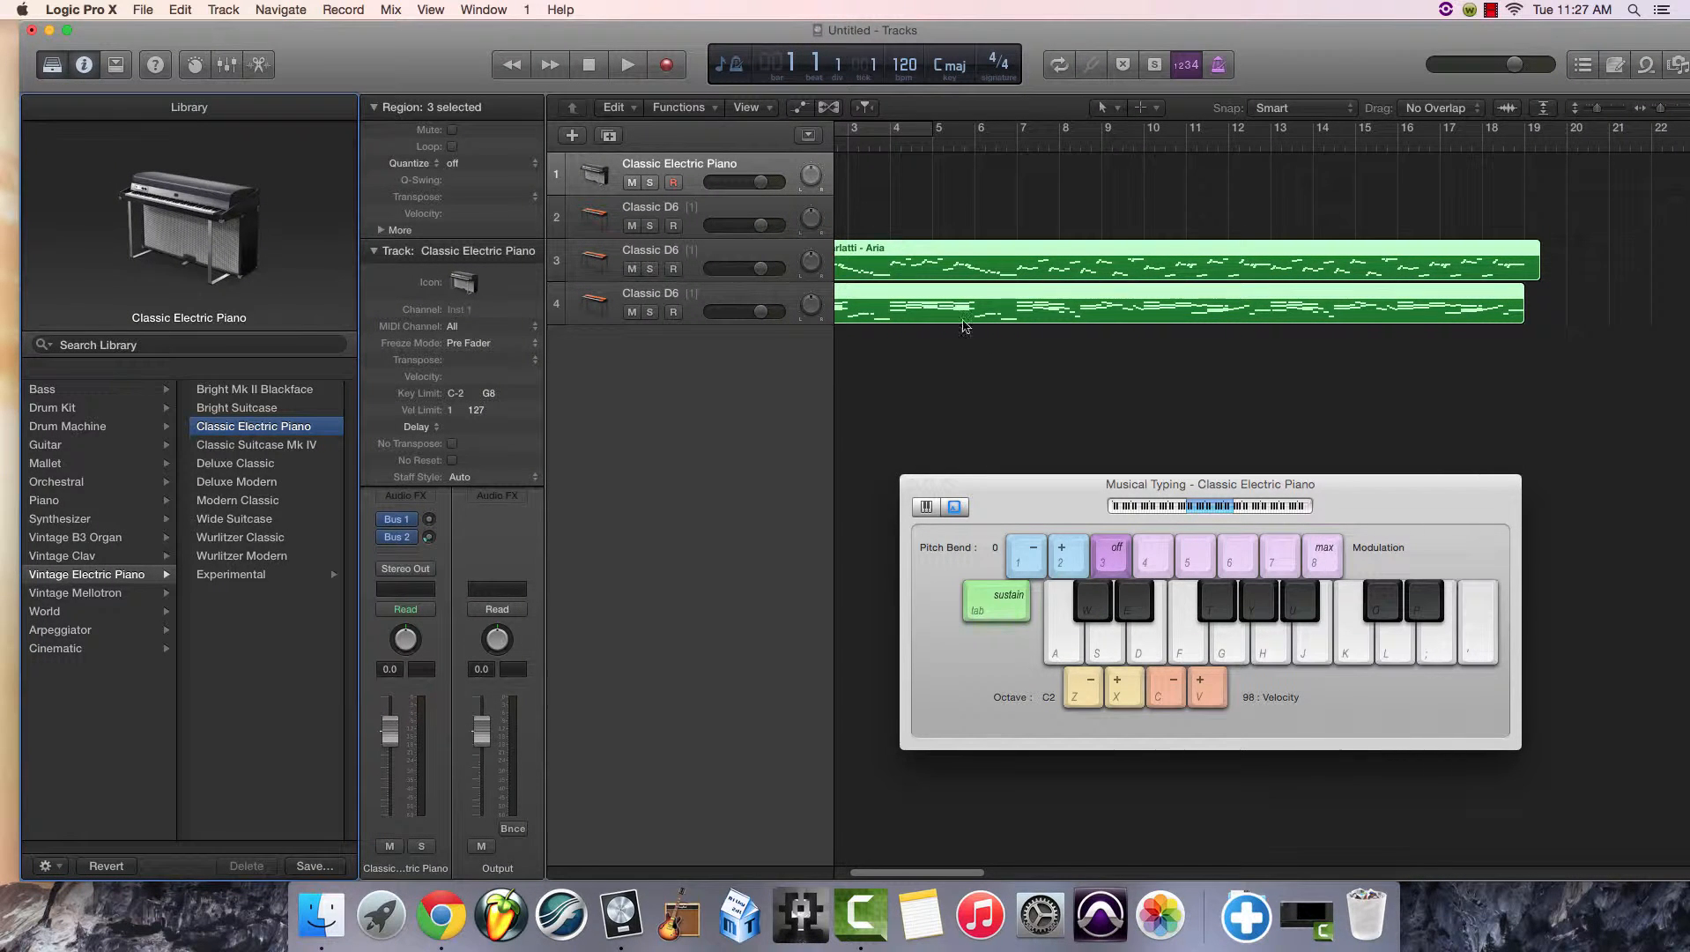
drag(942, 31, 950, 19)
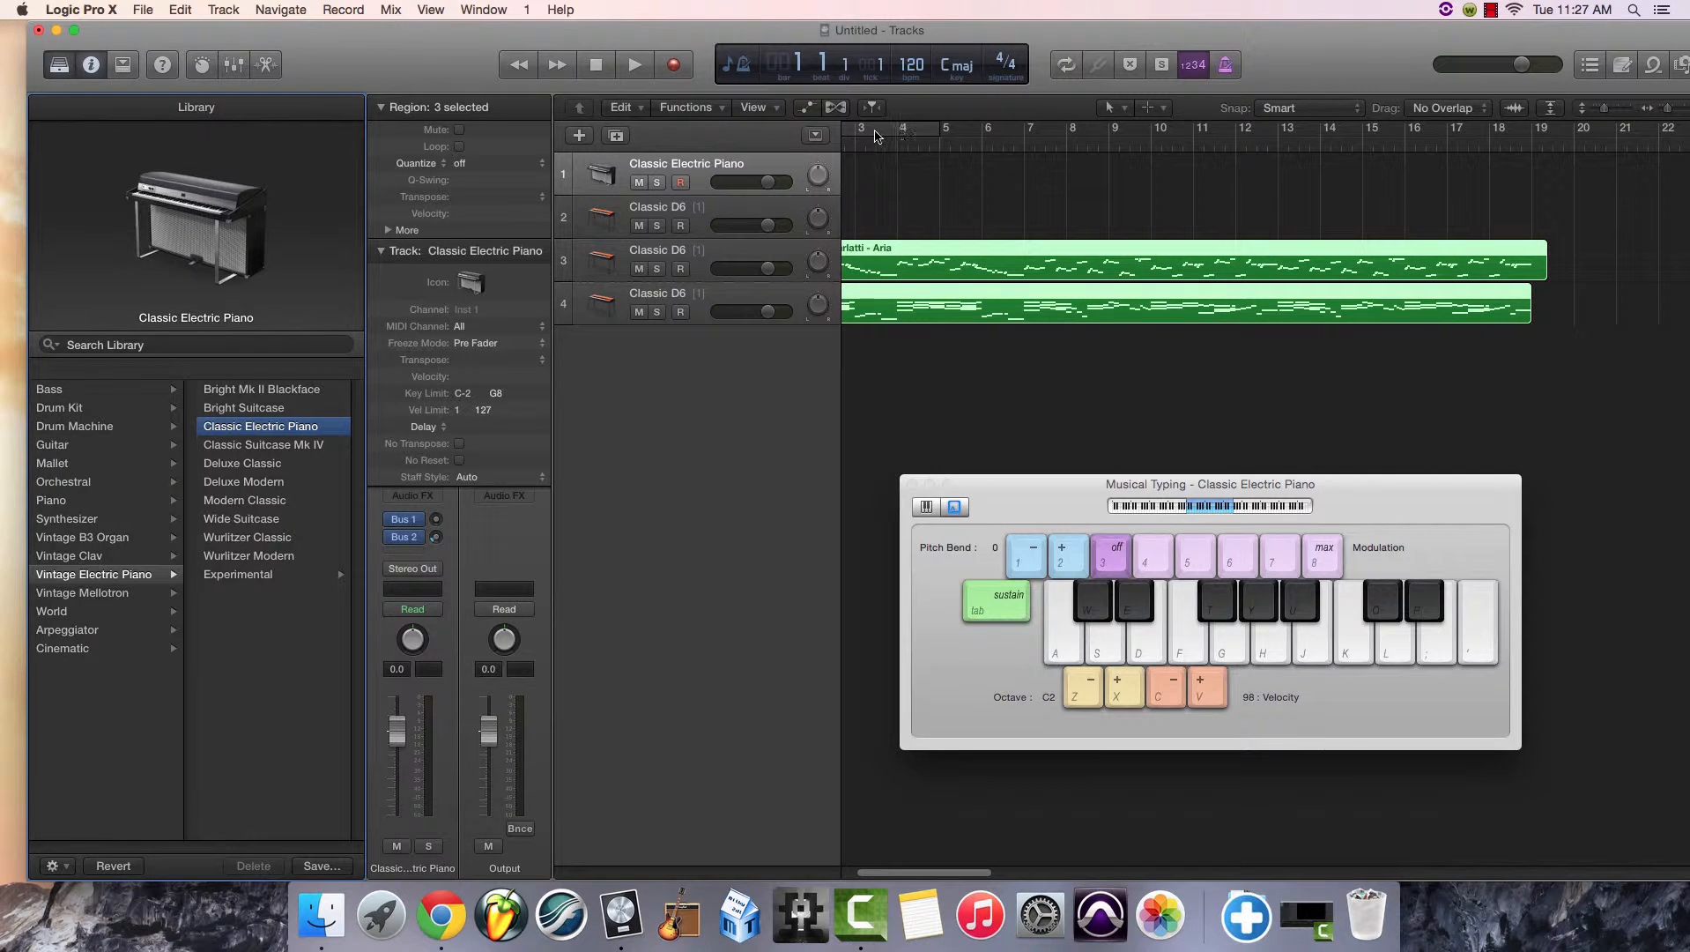
drag(1077, 35, 1026, 33)
click(866, 194)
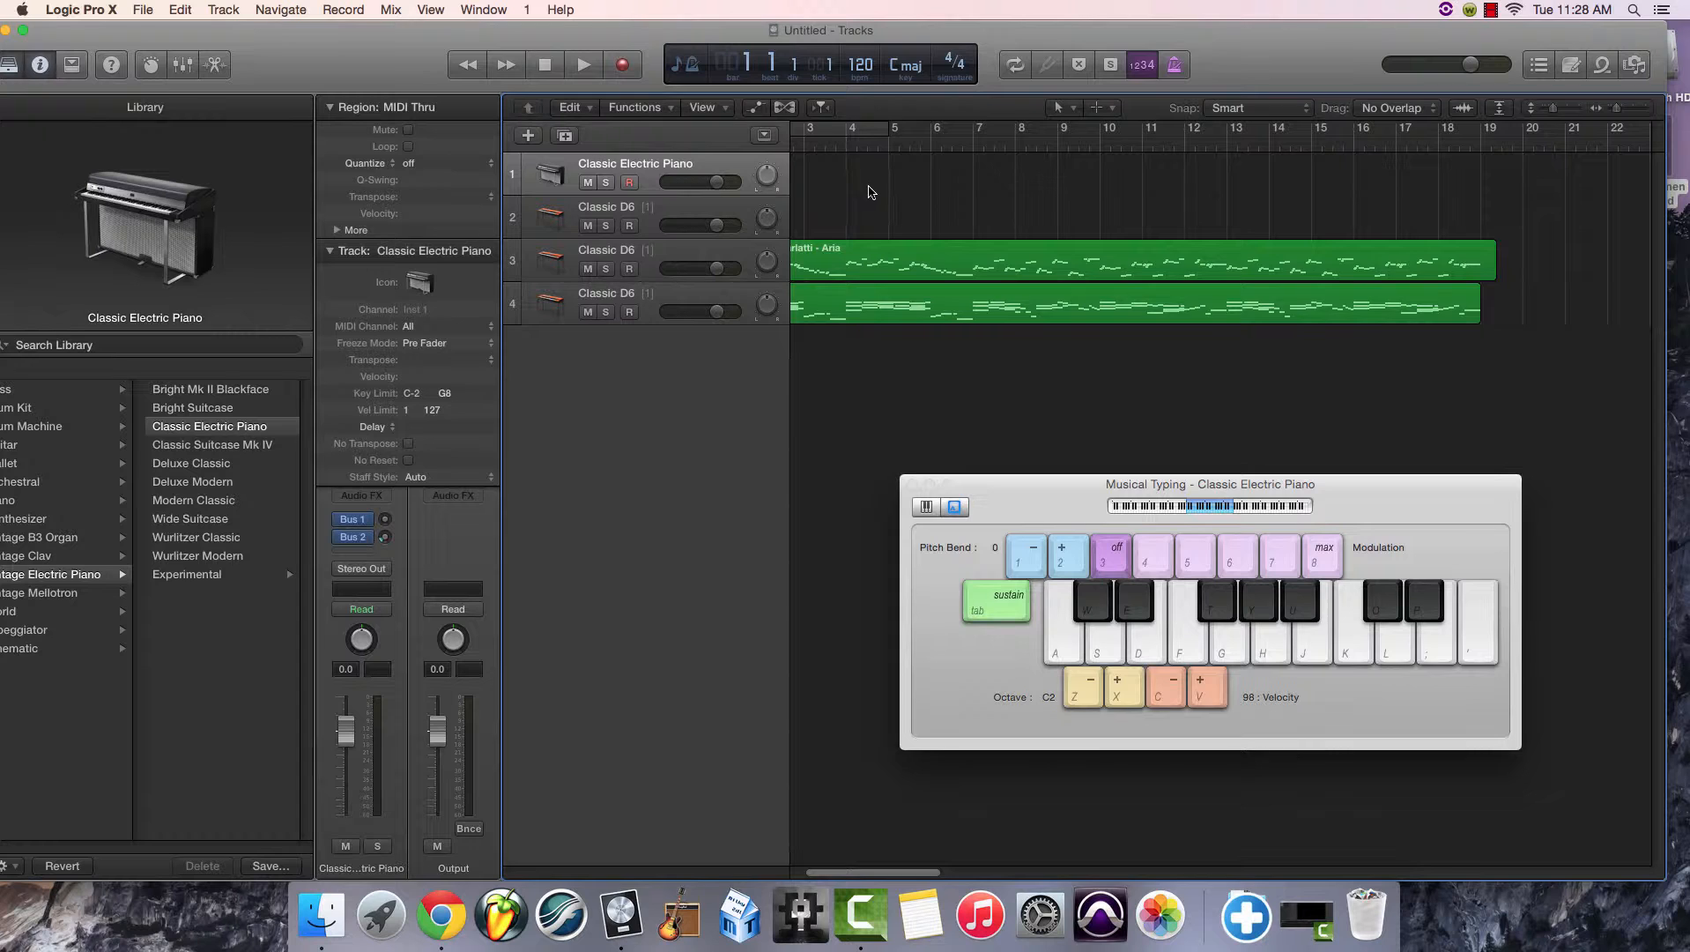
scroll(868, 192, left, 3)
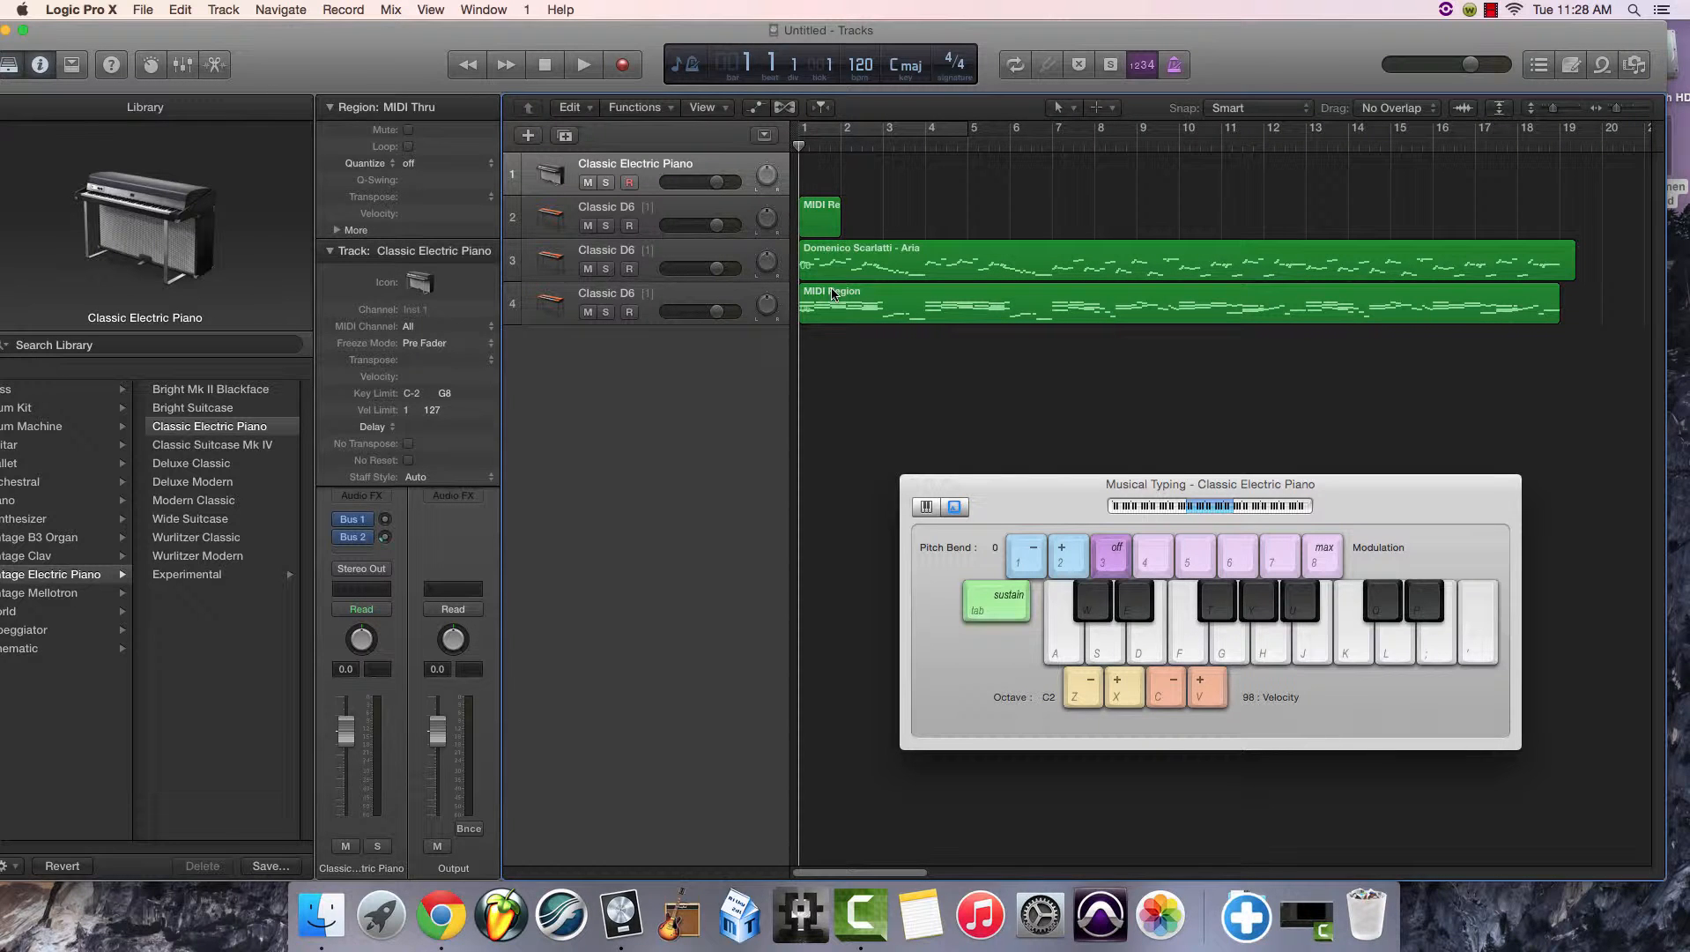
Mute the Classic Electric Piano track and the Classic D6 track with the short region, and reduce both tracks' heights.
click(818, 225)
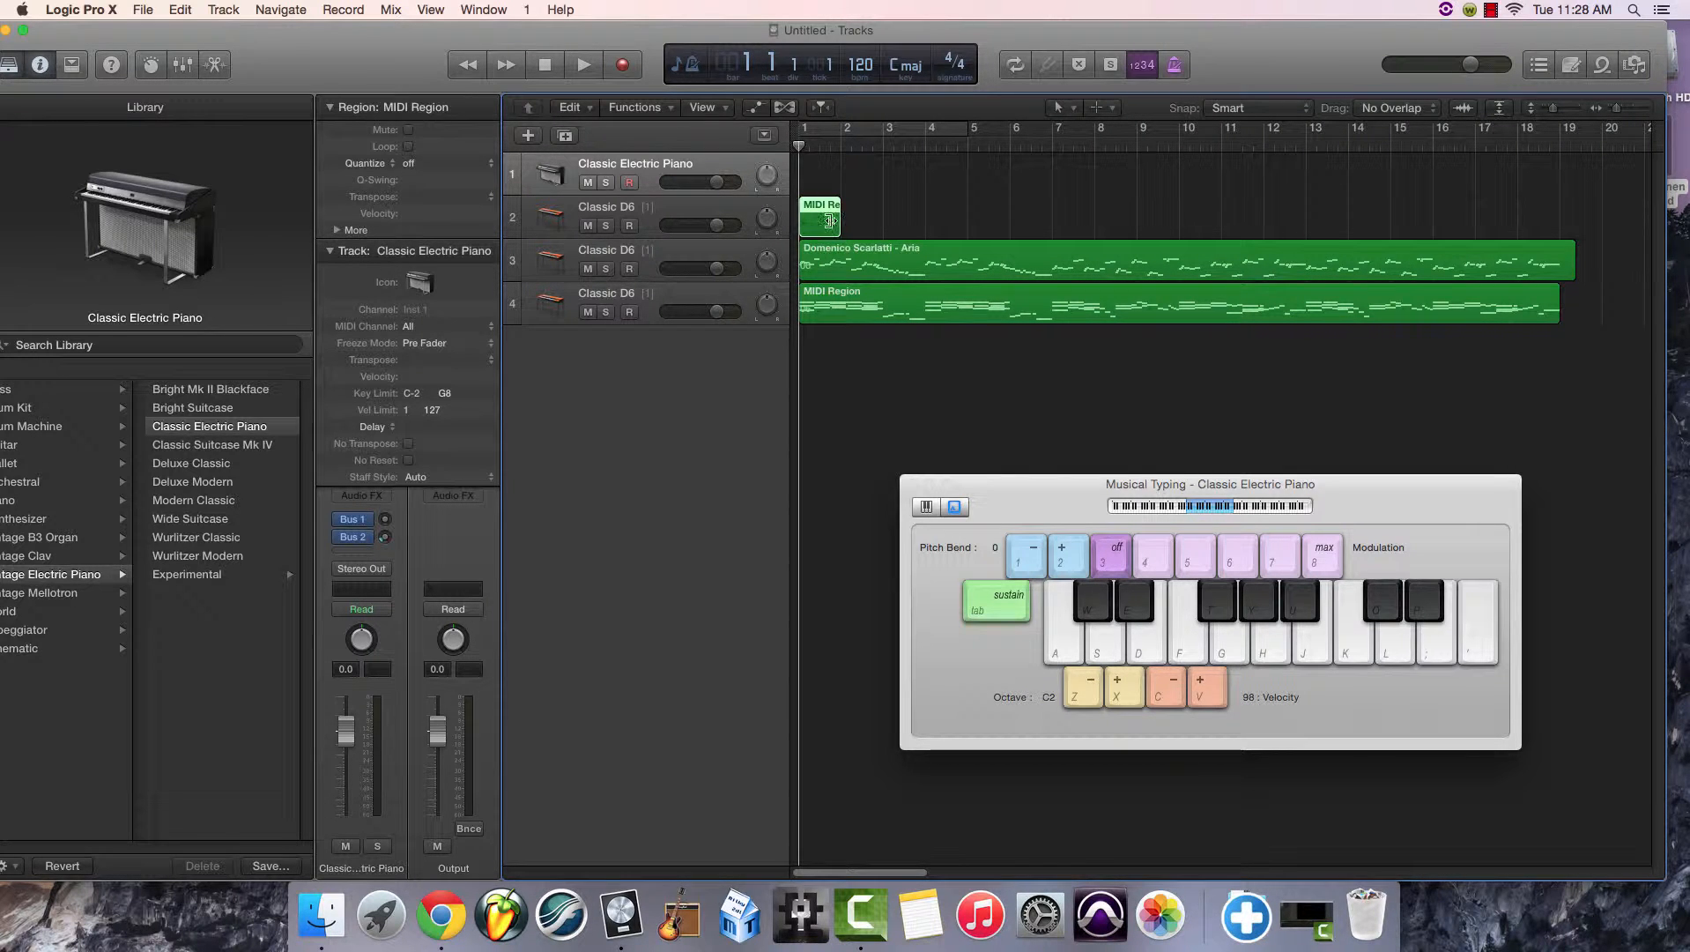
mouse_move(838, 221)
mouse_down()
mouse_move(1004, 218)
mouse_move(838, 217)
mouse_up()
click(589, 227)
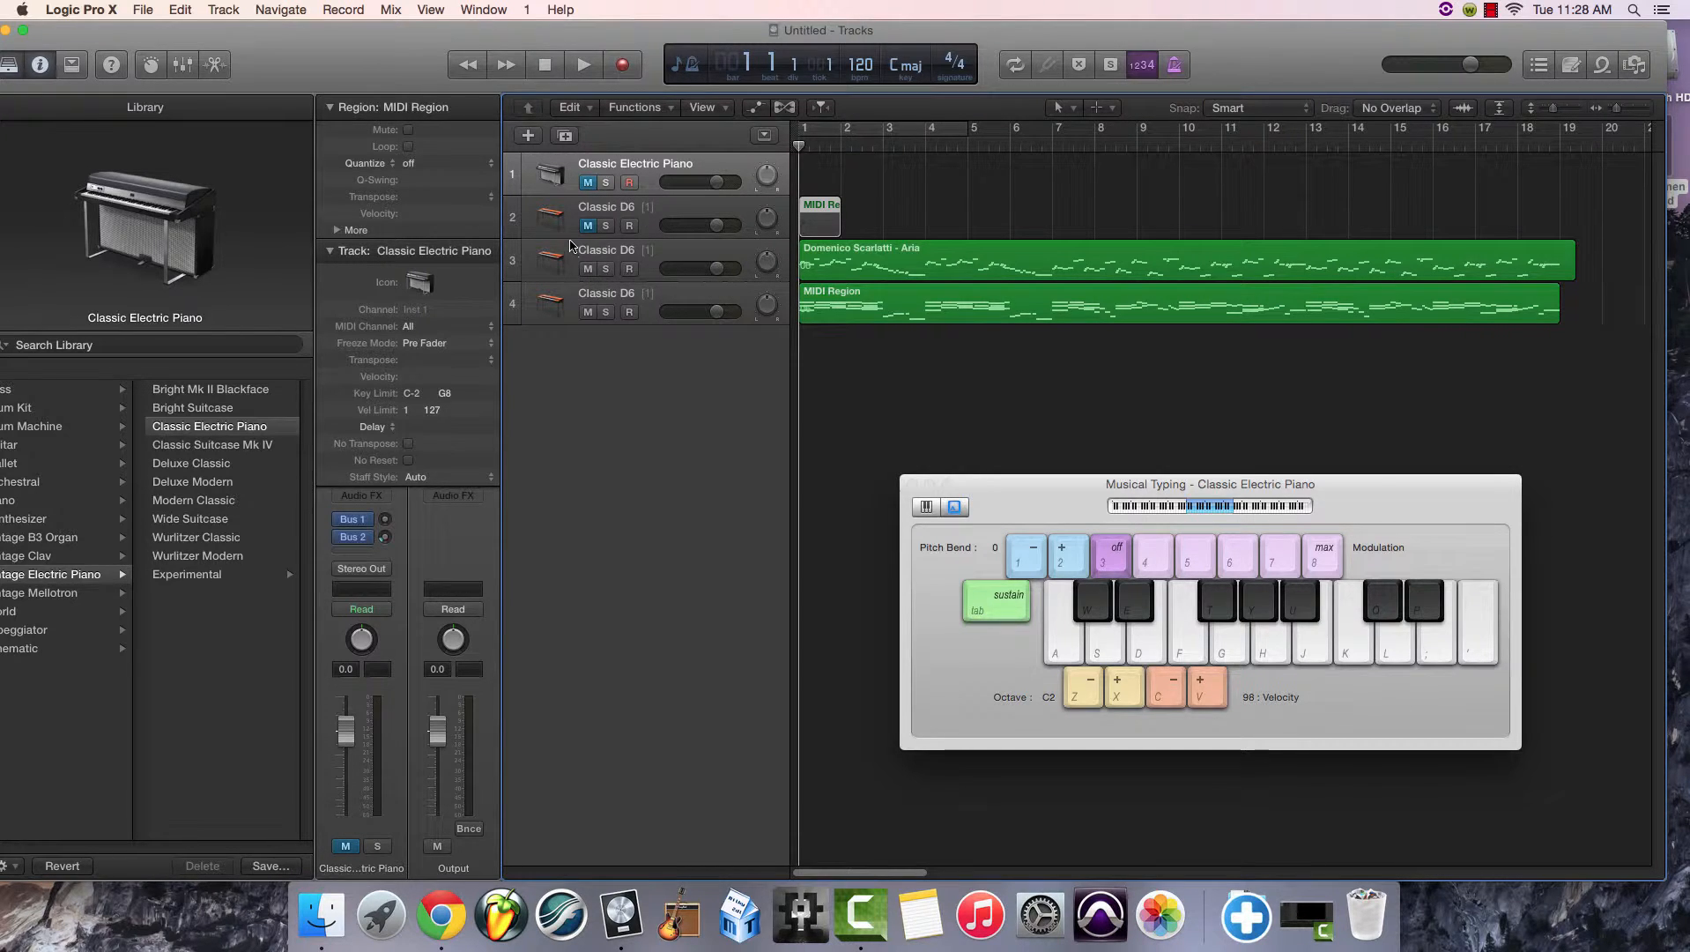
drag(571, 245, 570, 164)
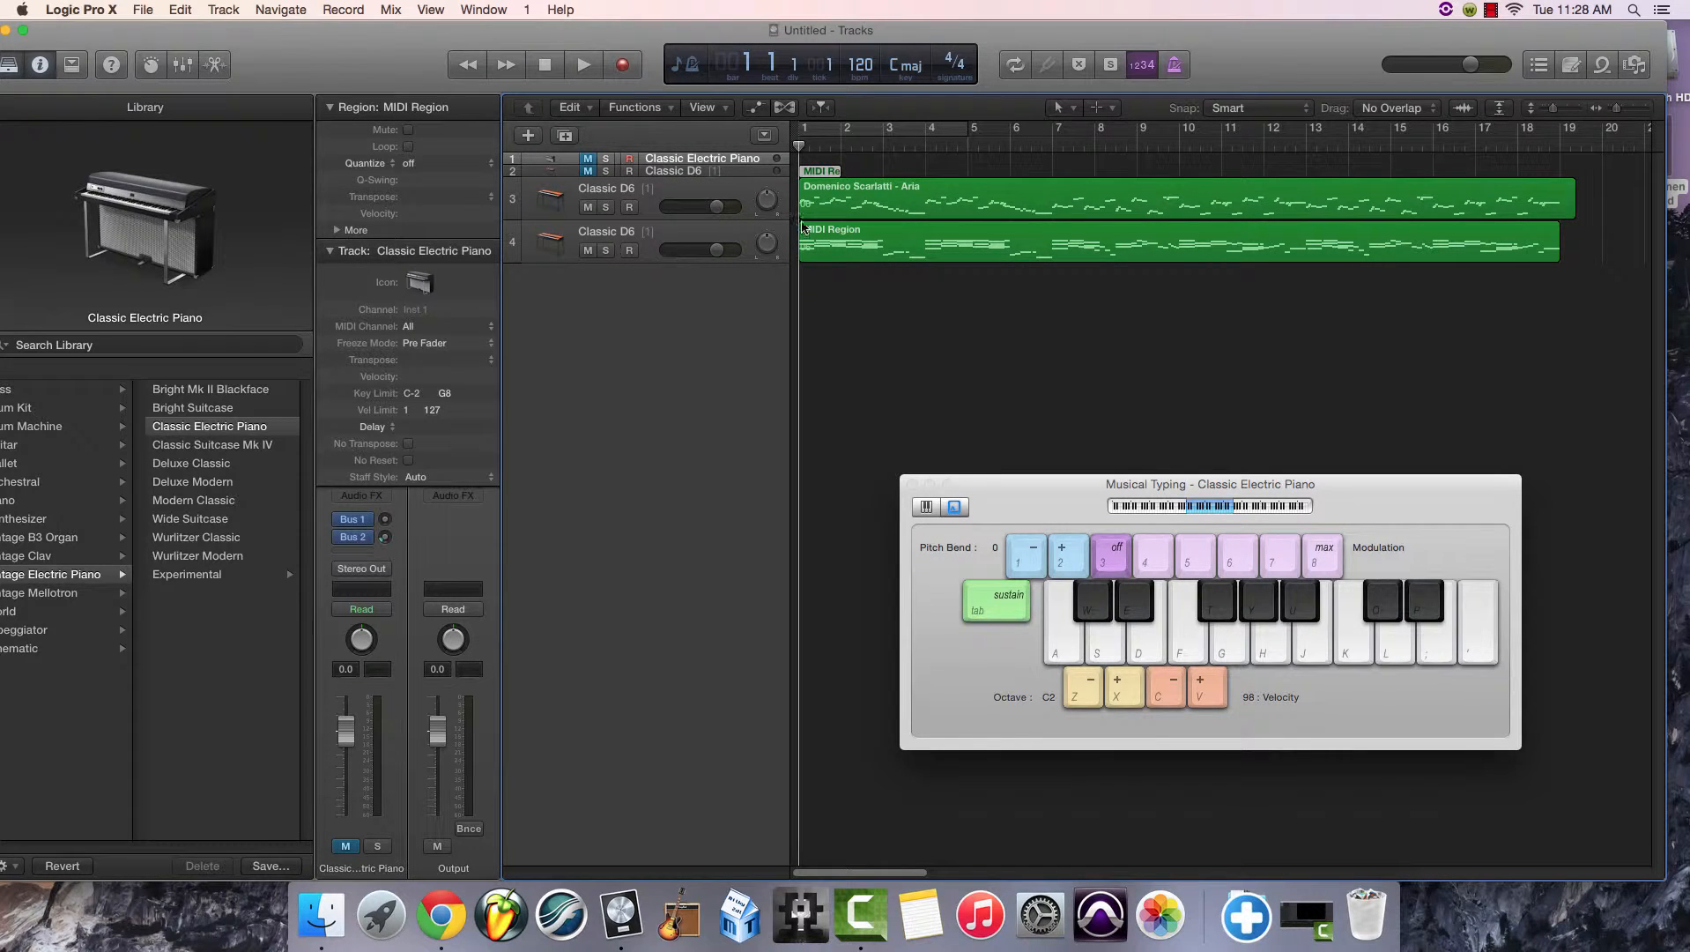
Play the opening of the two long imported MIDI regions together and return the playhead to bar 1.
click(862, 197)
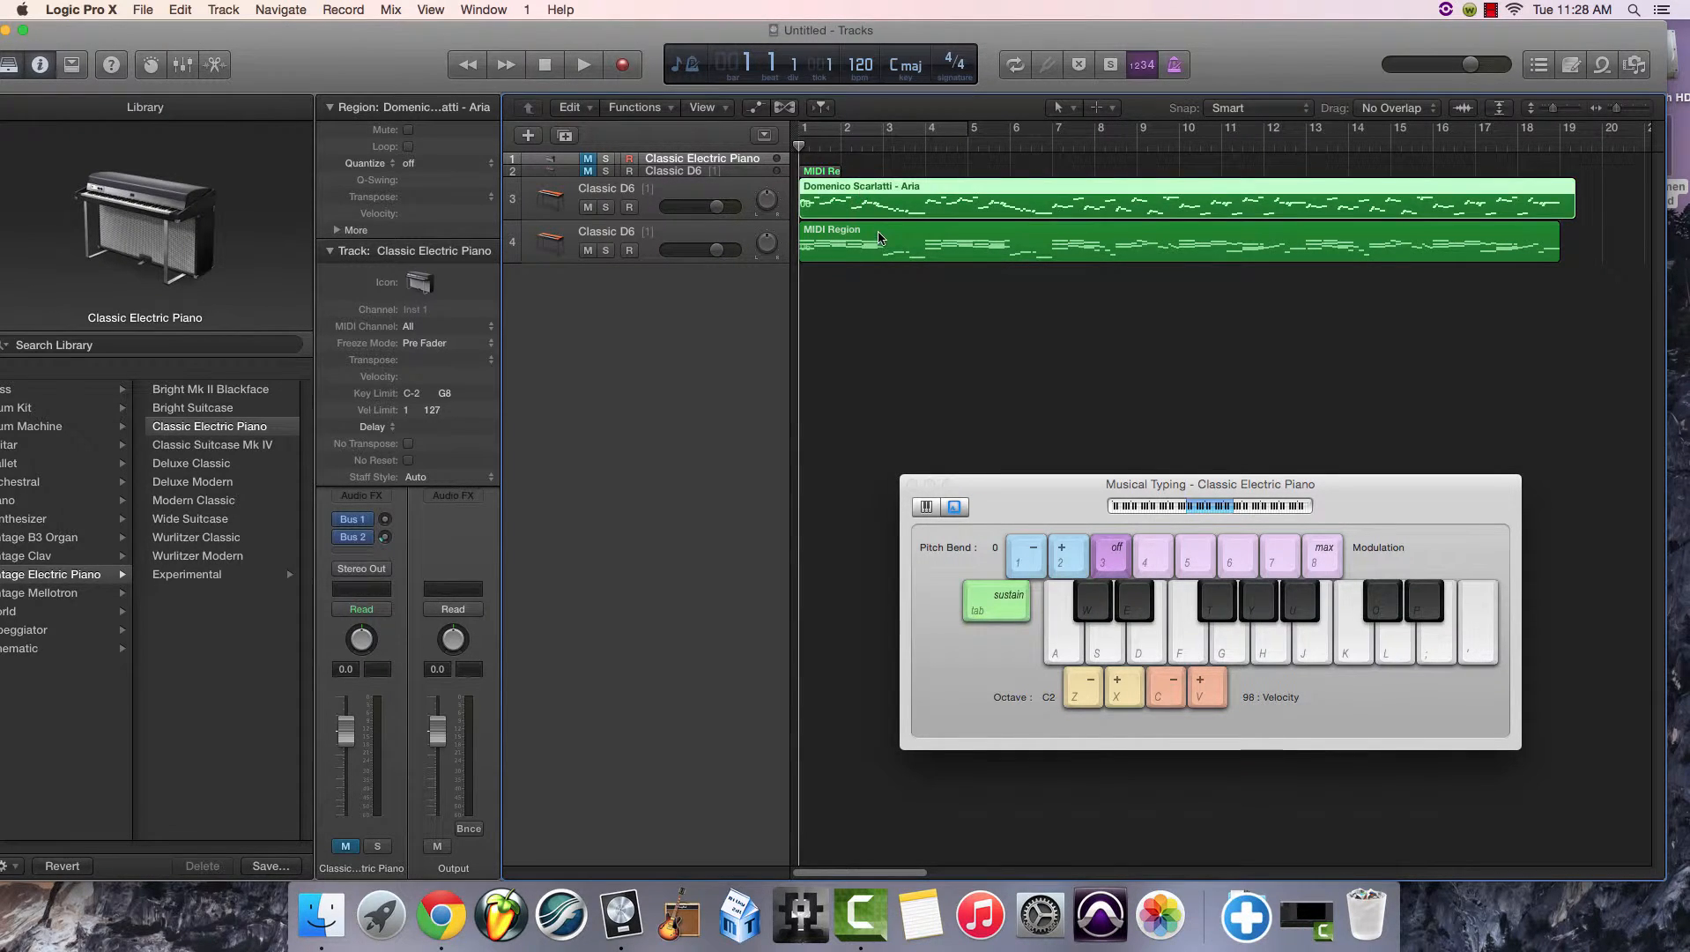
click(879, 239)
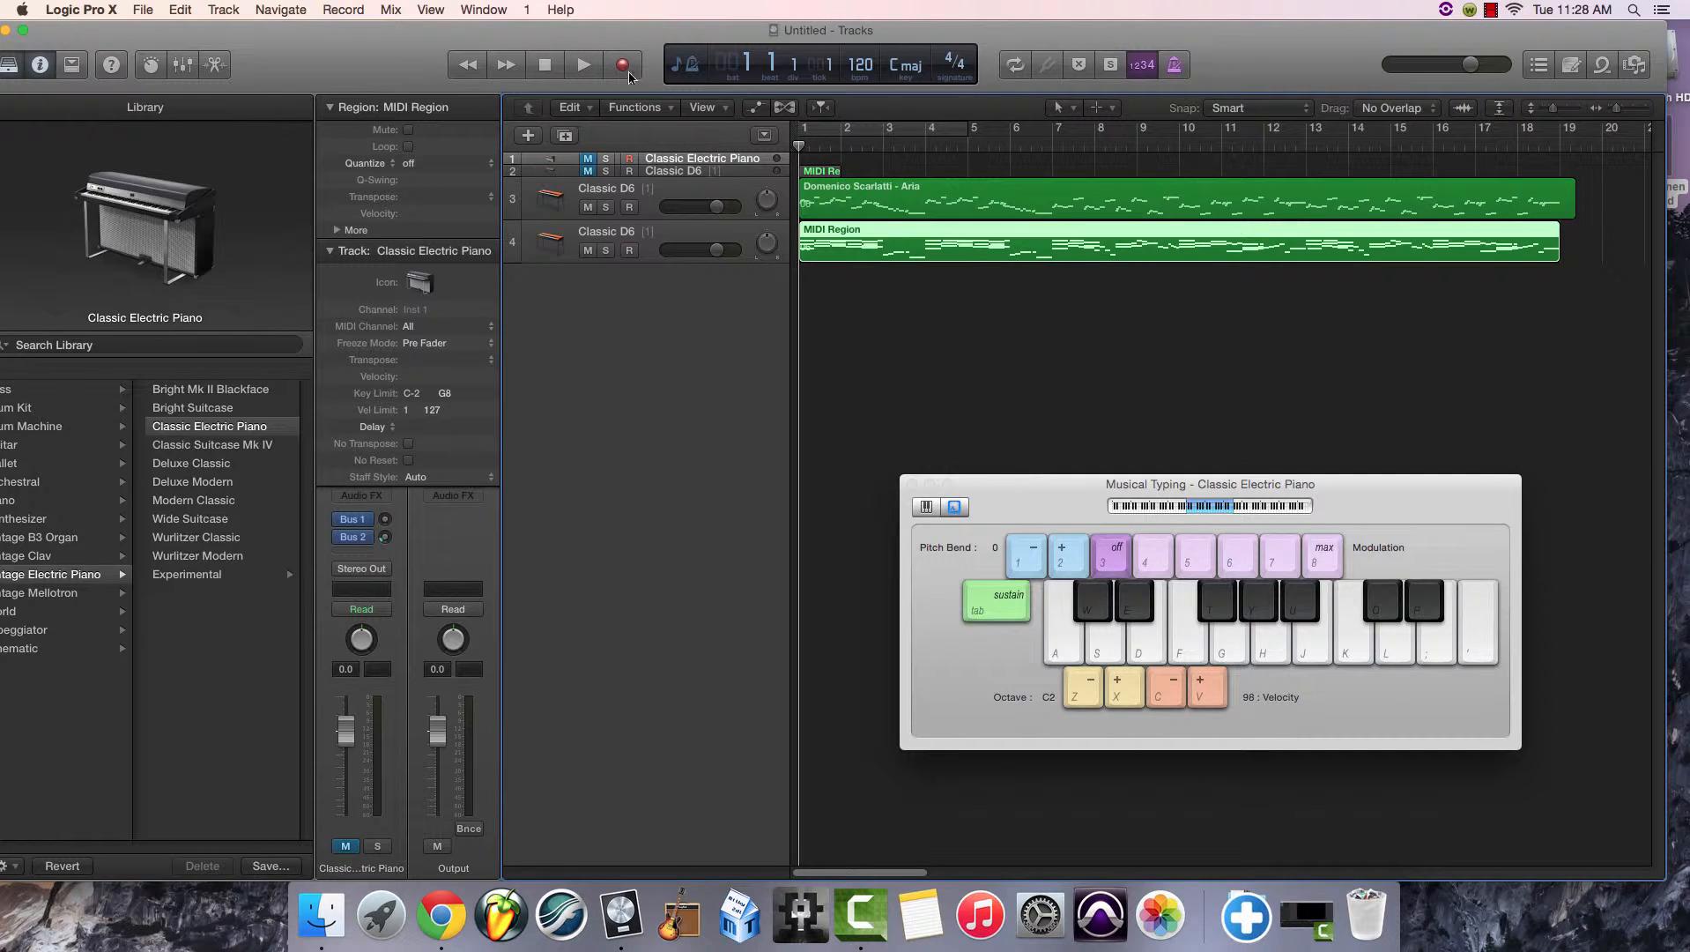
click(594, 71)
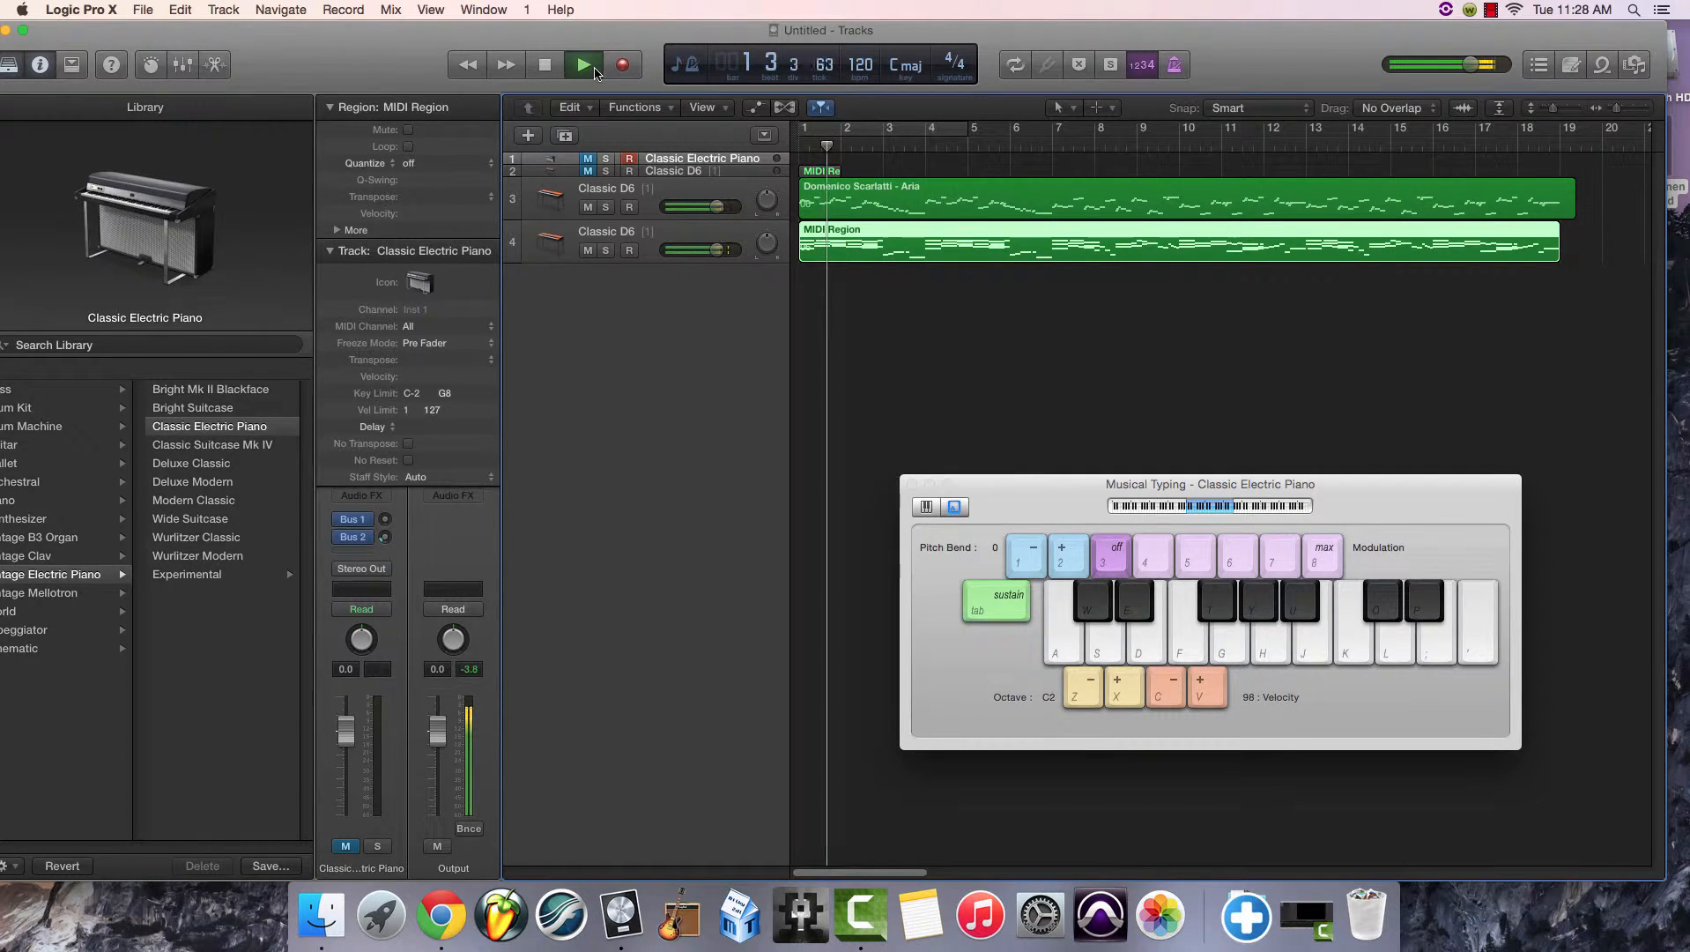
click(544, 66)
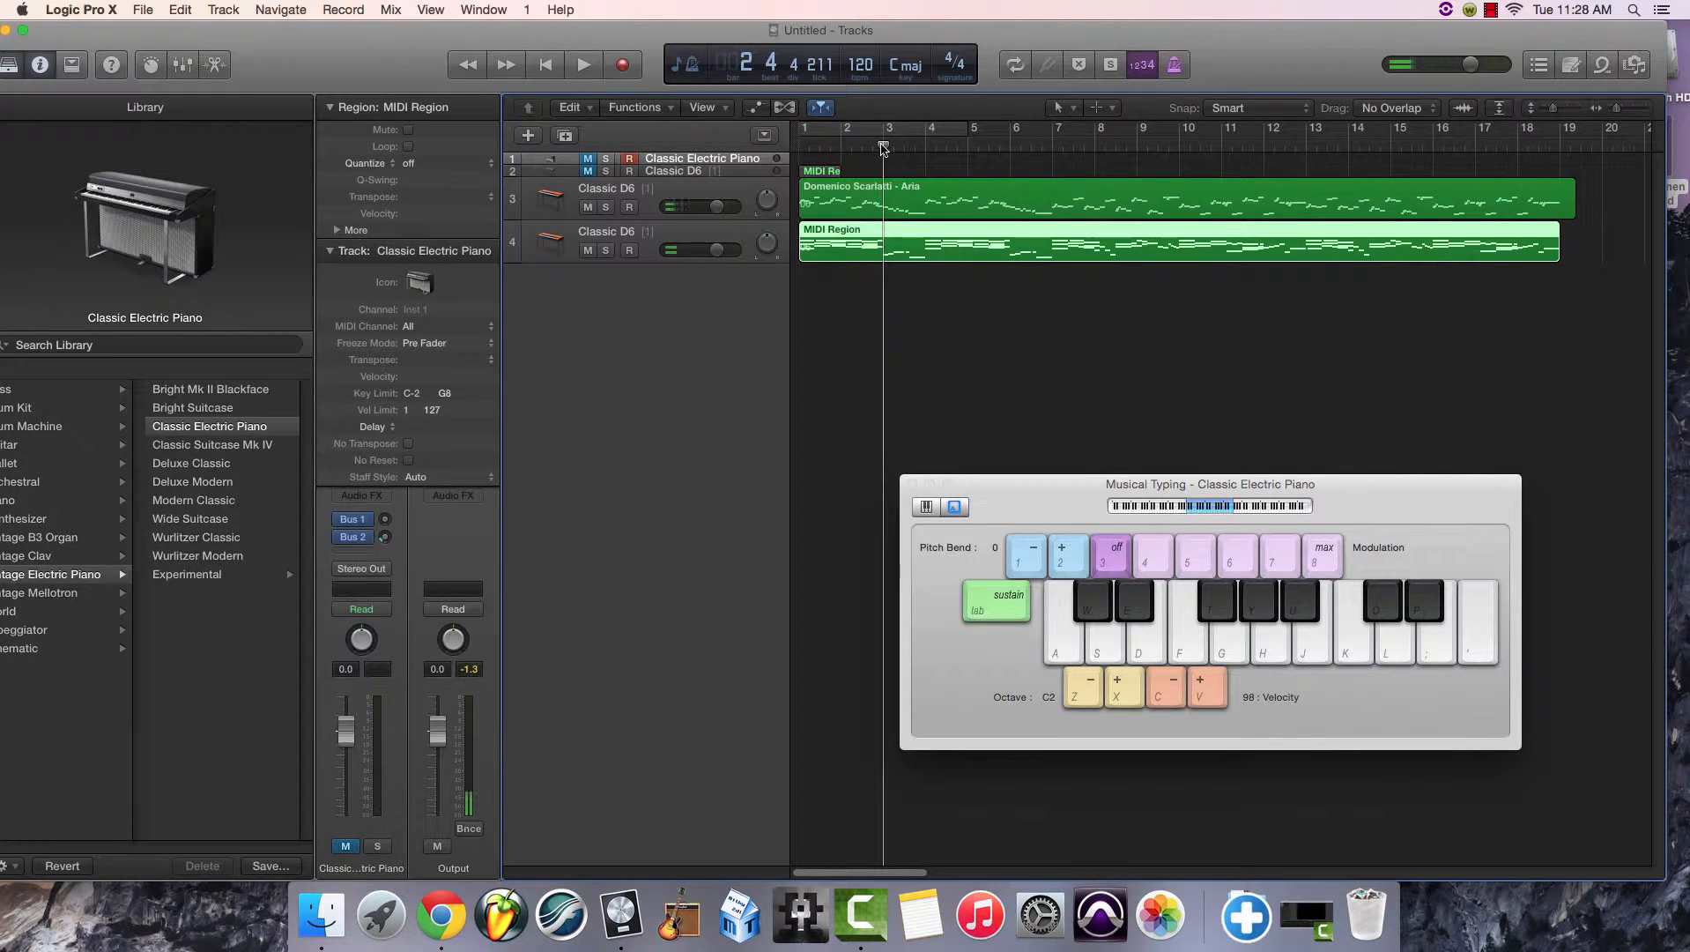
drag(885, 152, 796, 144)
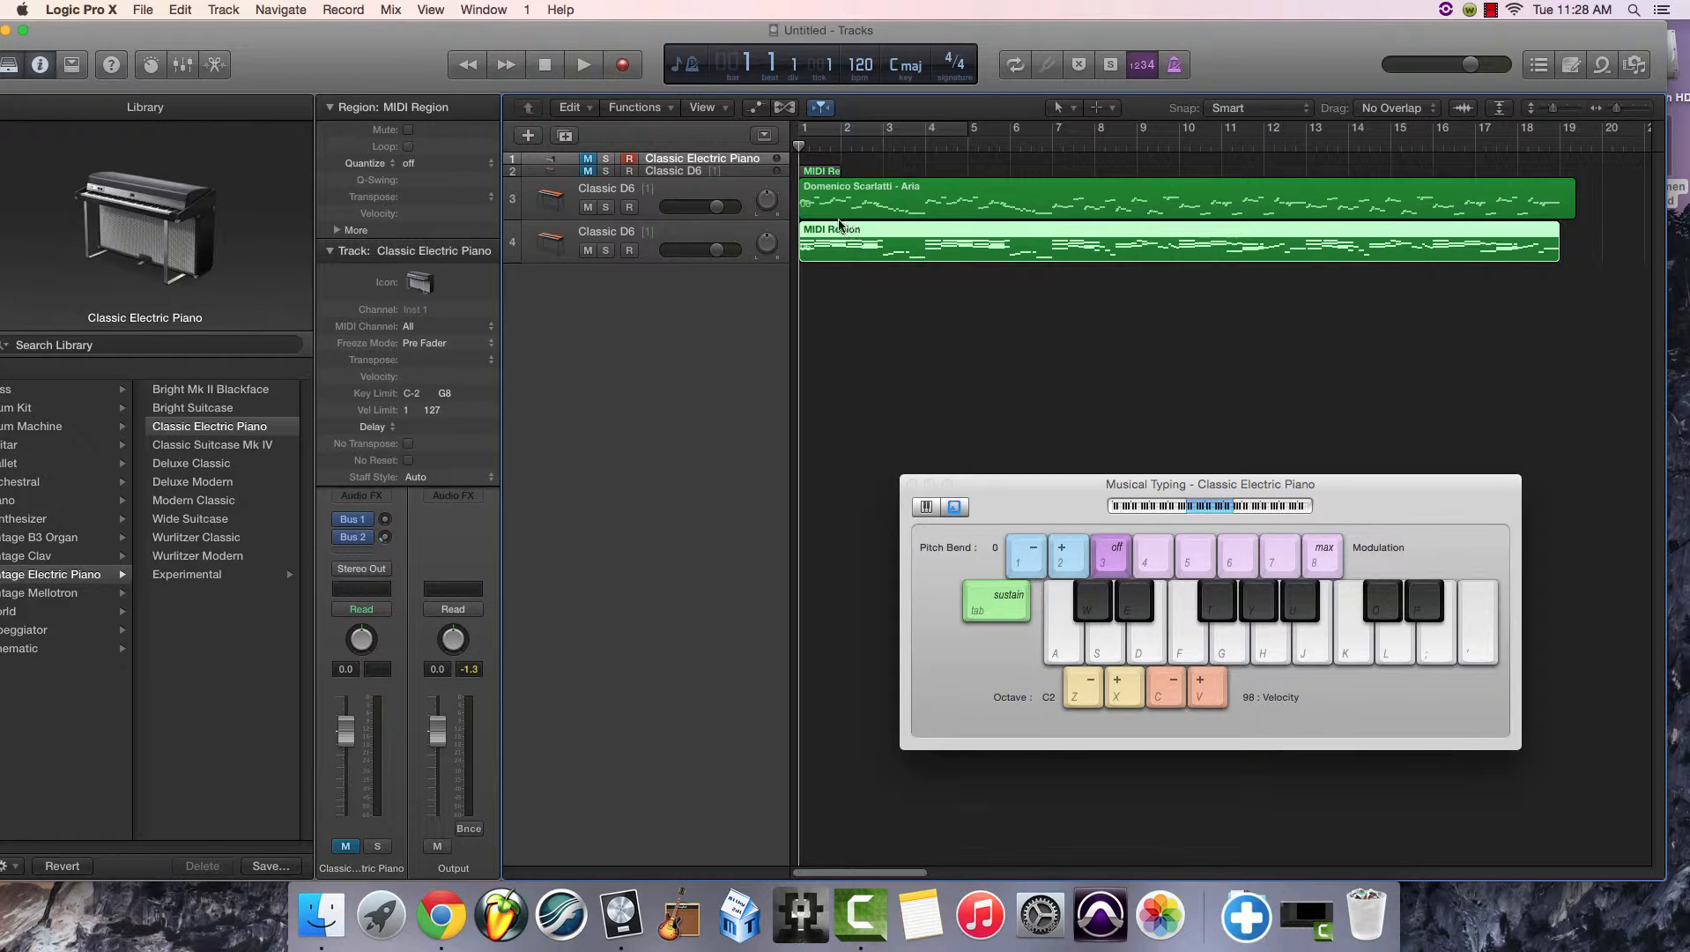
Assign the Boesendorfer Grand Piano from the library's Piano category to the Domenico Scarlatti - Aria track and solo it.
click(615, 197)
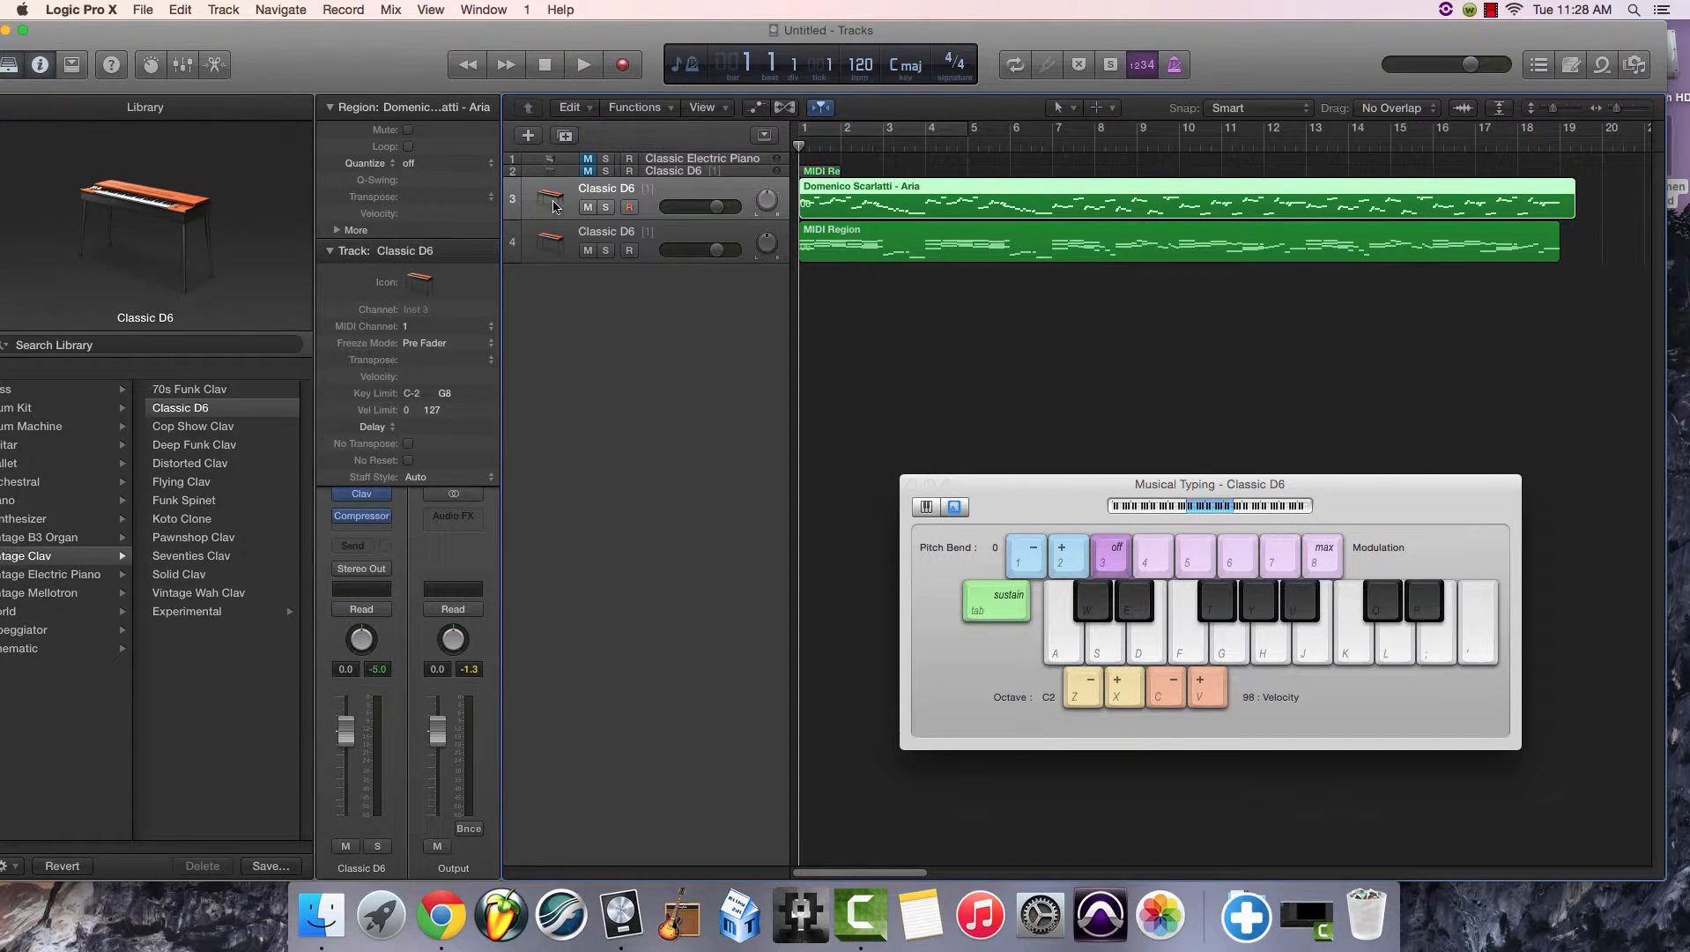
drag(341, 56, 380, 51)
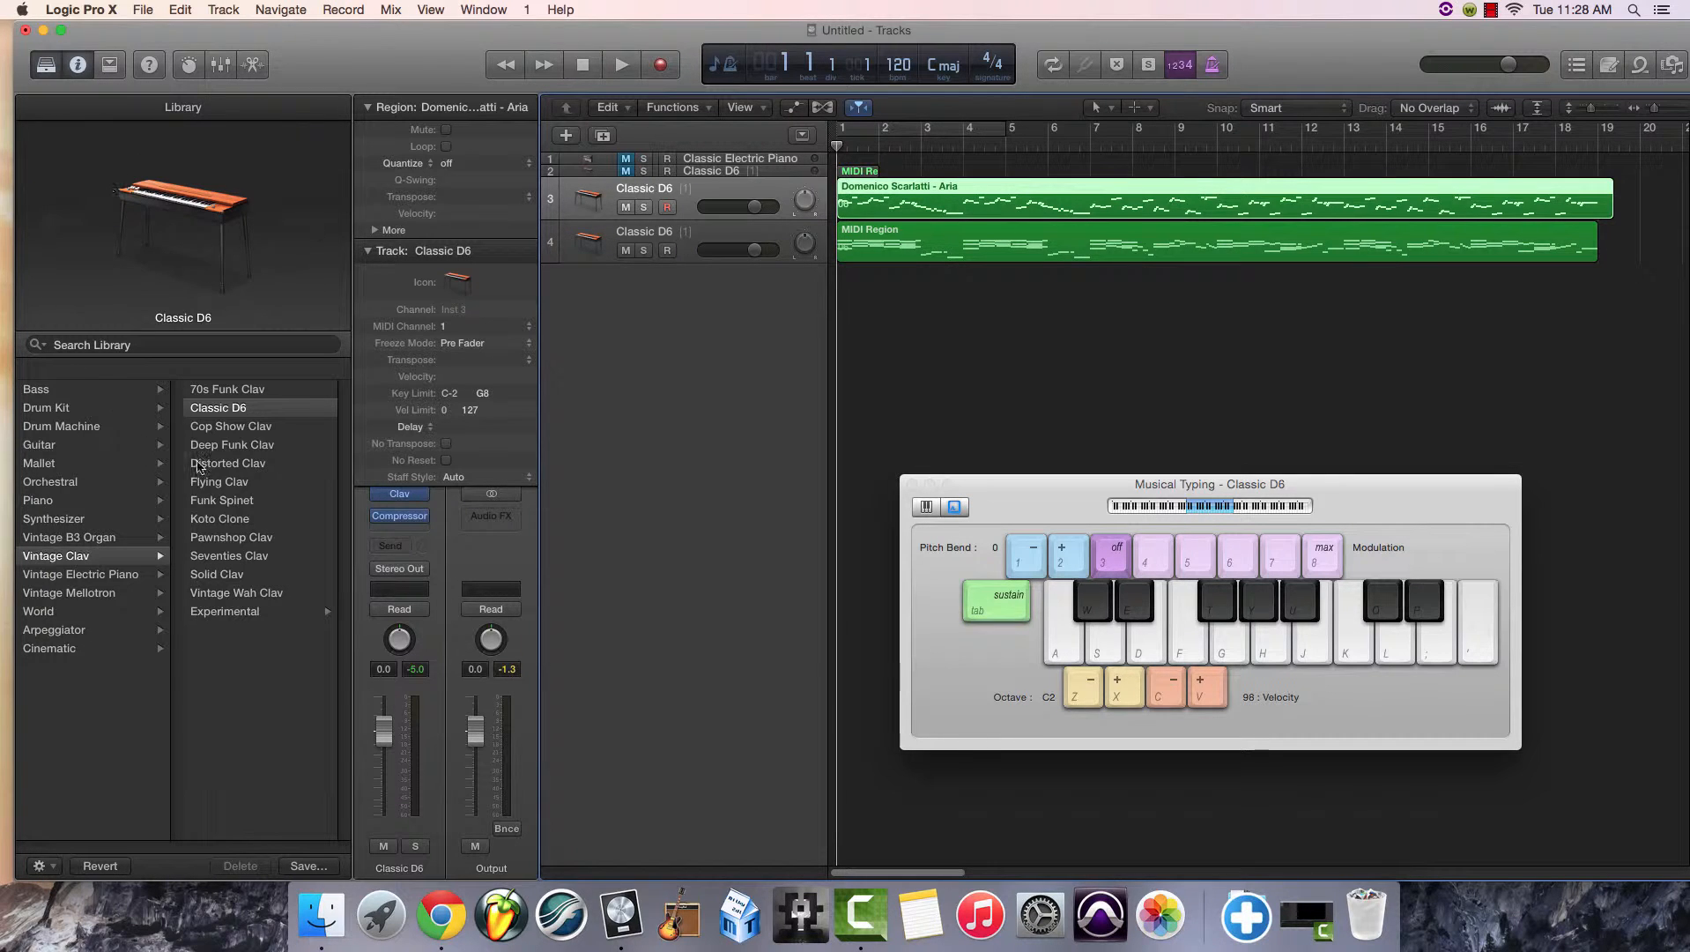
click(45, 65)
click(45, 66)
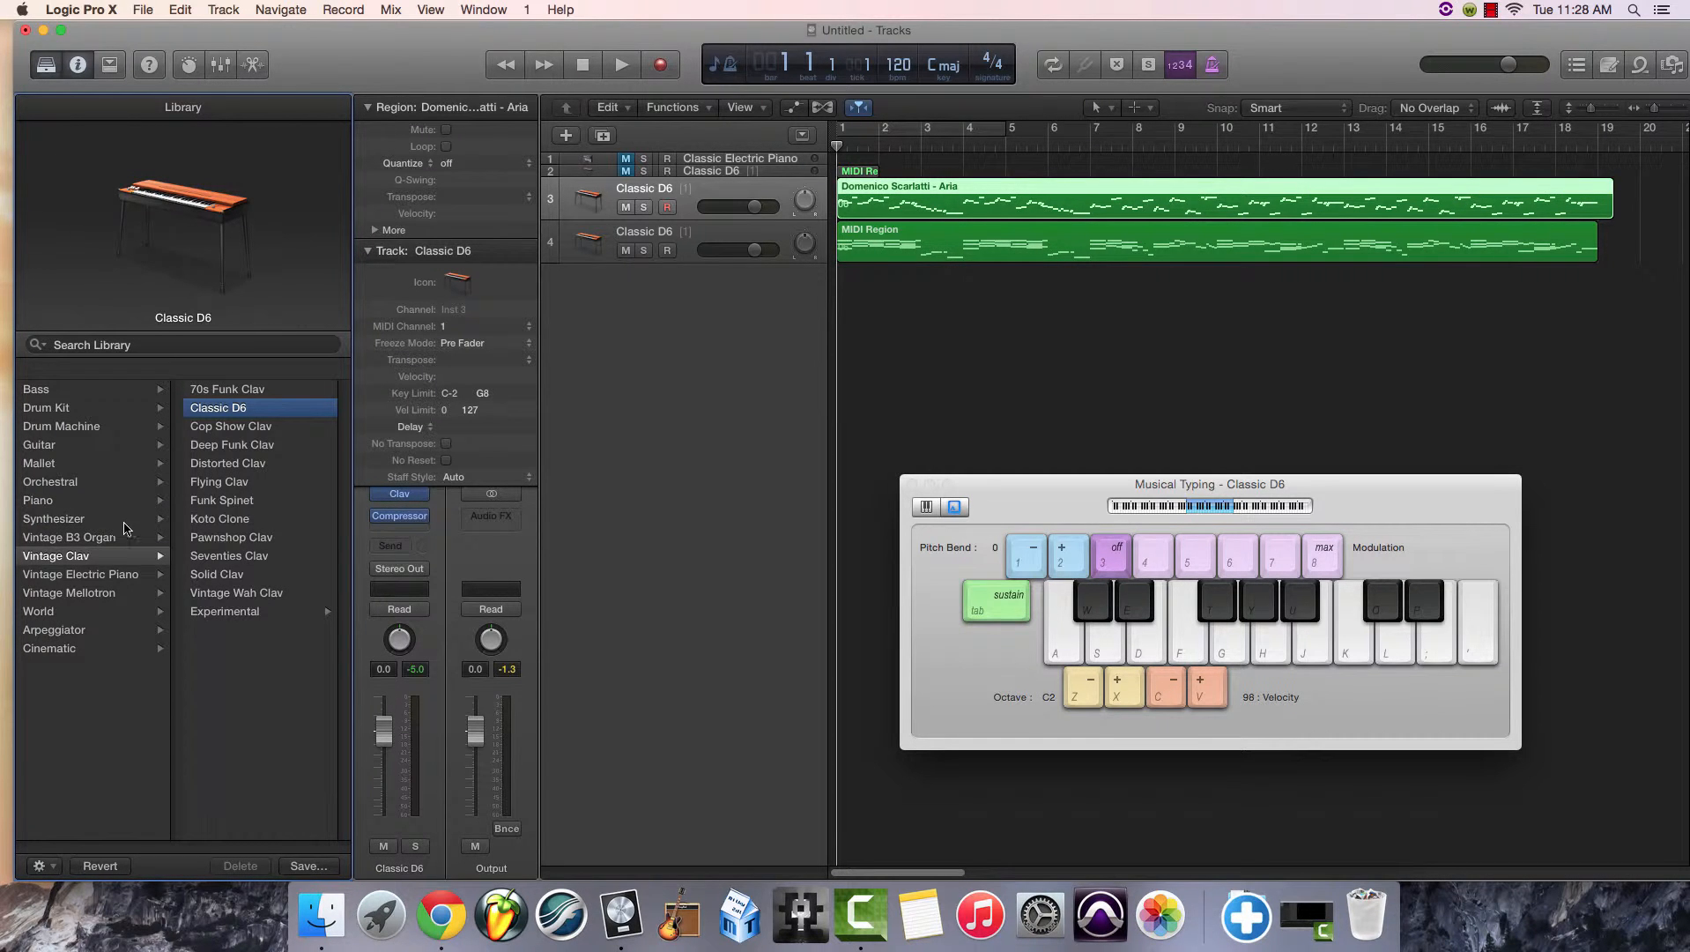
click(45, 500)
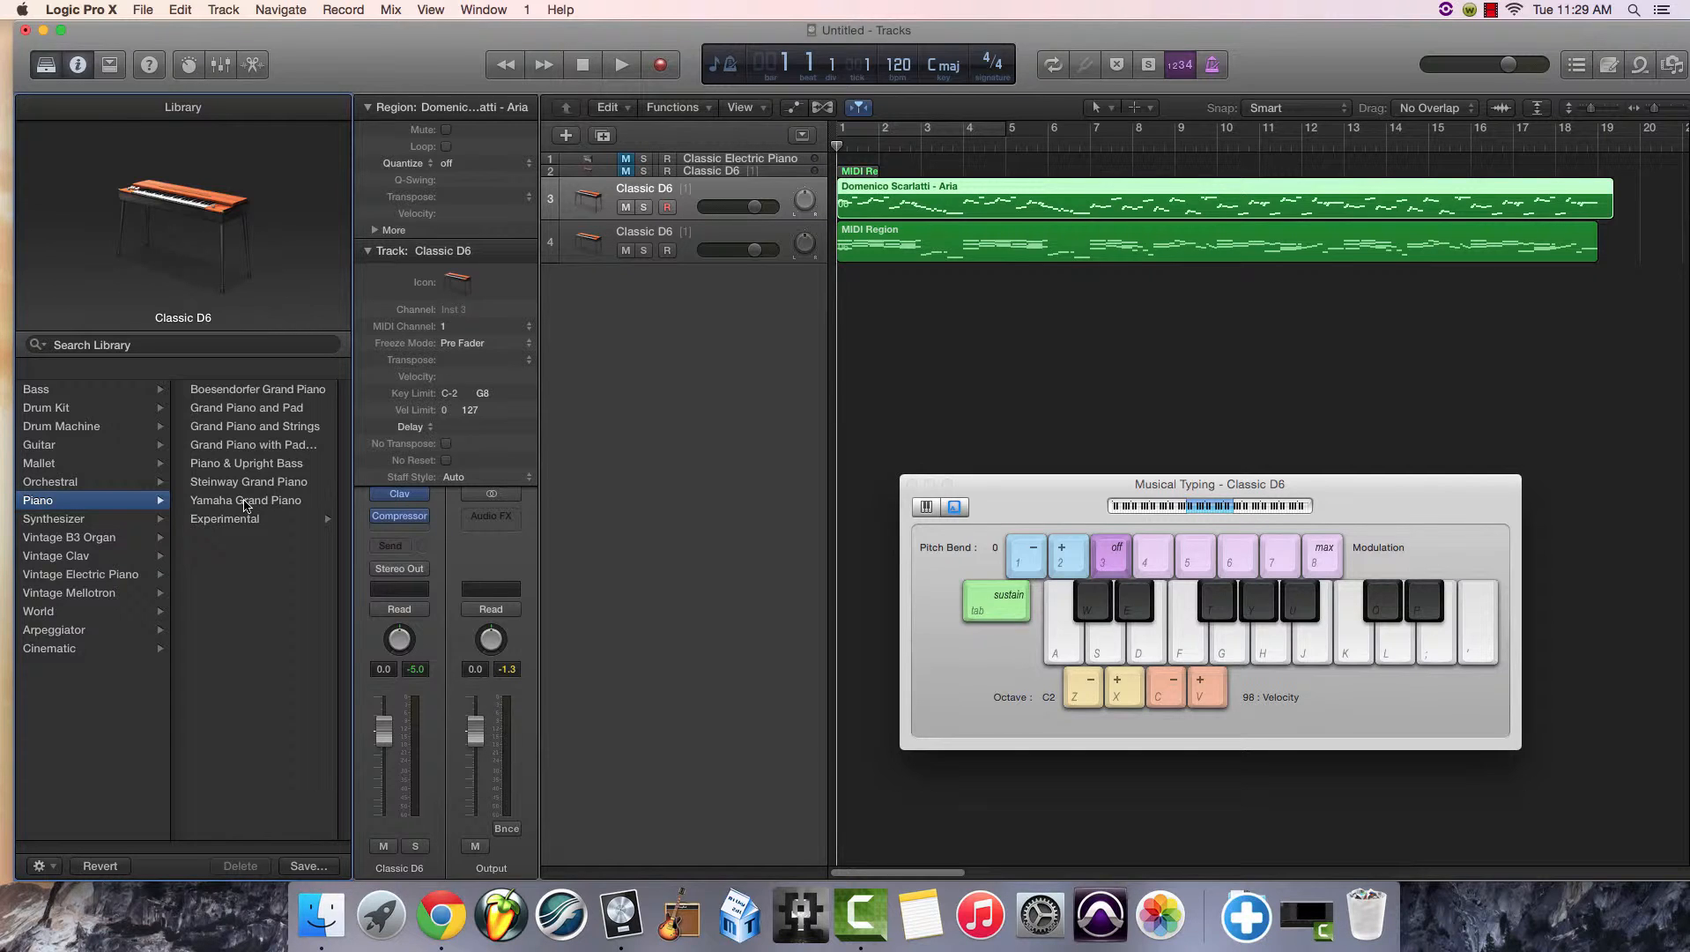
click(245, 396)
key(ctrl+s)
Audition the opening of the soloed Boesendorfer Grand Piano track and return the playhead to bar 1.
click(619, 65)
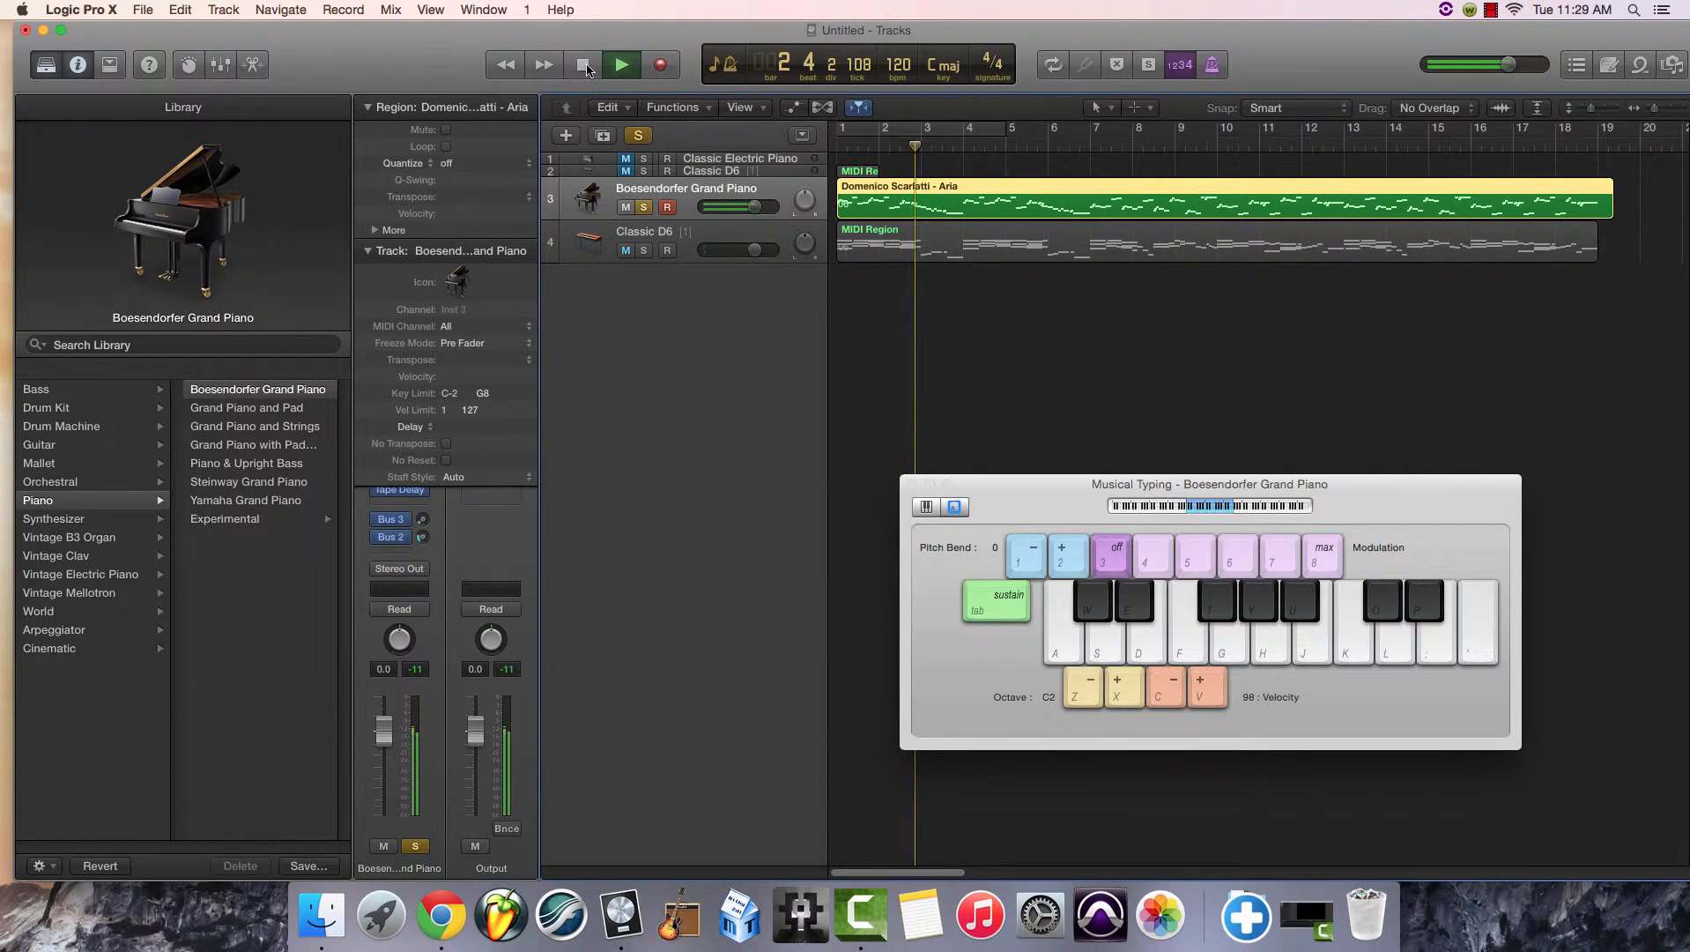
click(587, 67)
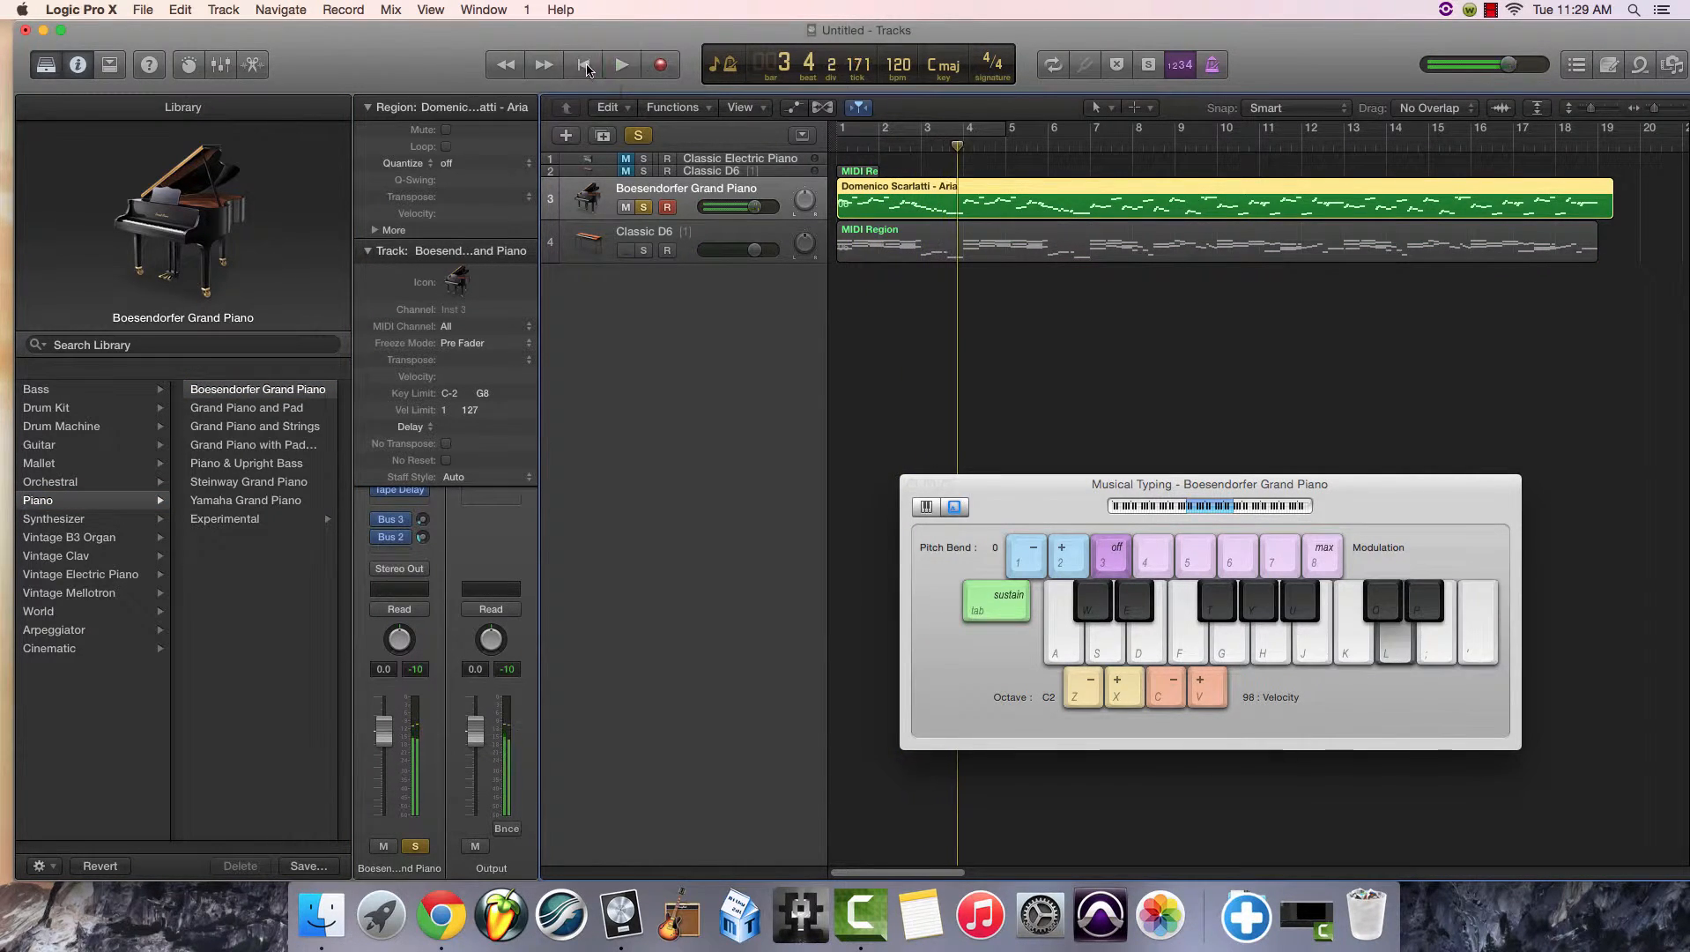
drag(957, 146, 837, 146)
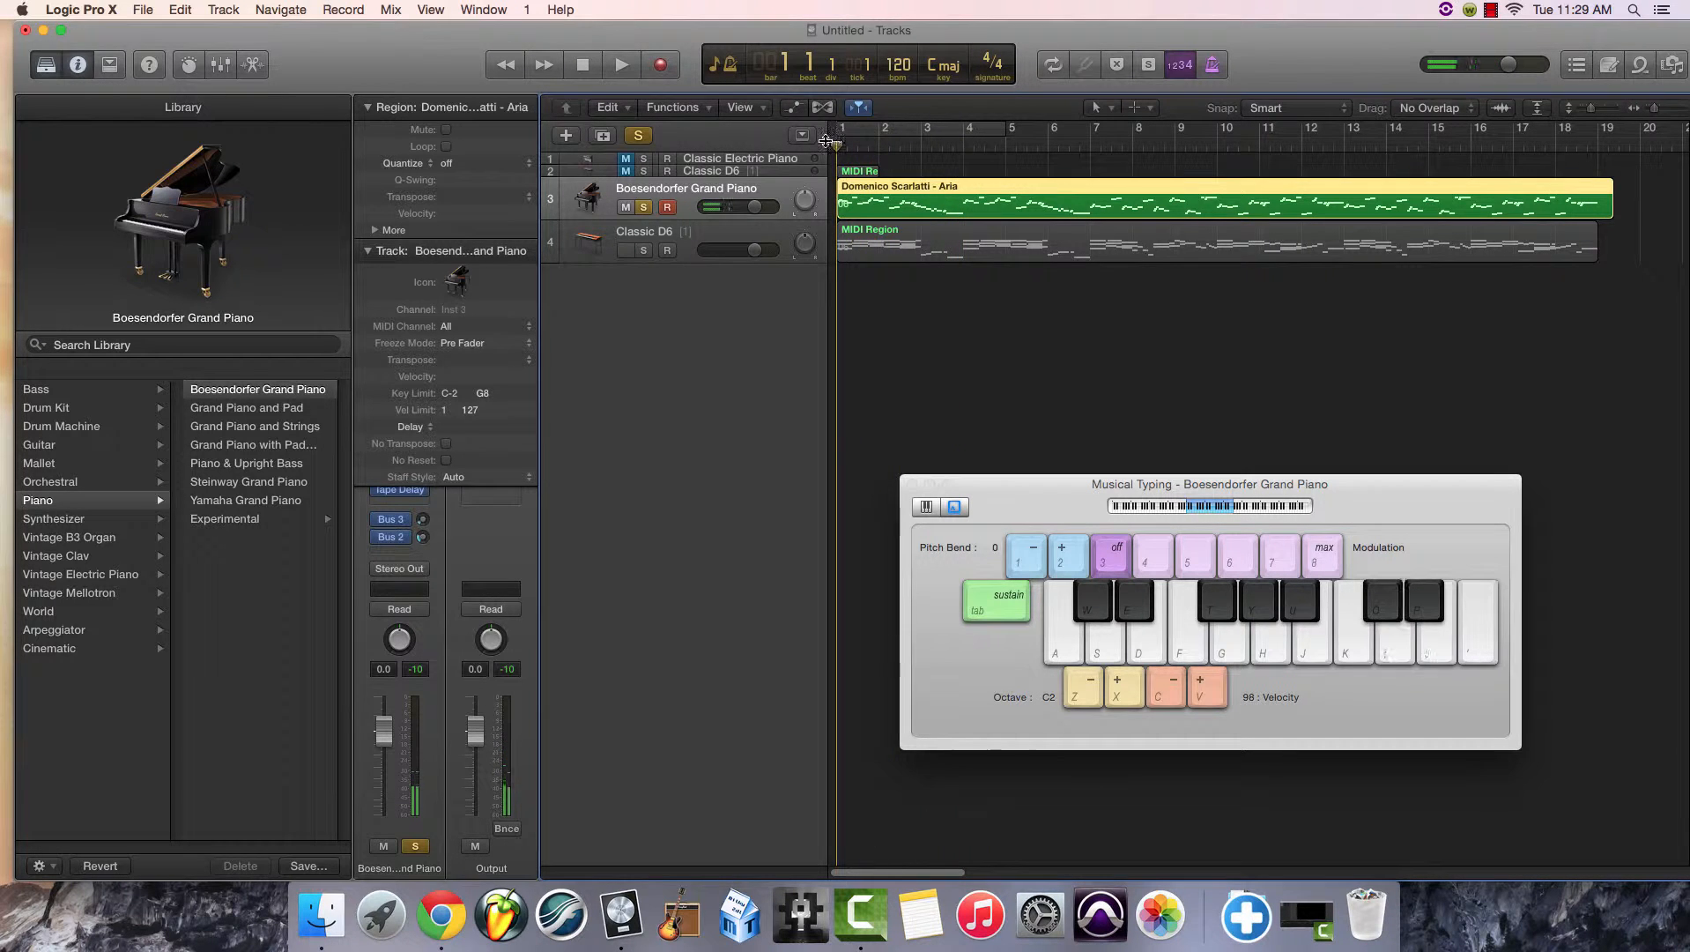
Change the soloed track's instrument to Steinway Grand Piano, audition its opening and return the playhead to bar 1.
click(250, 481)
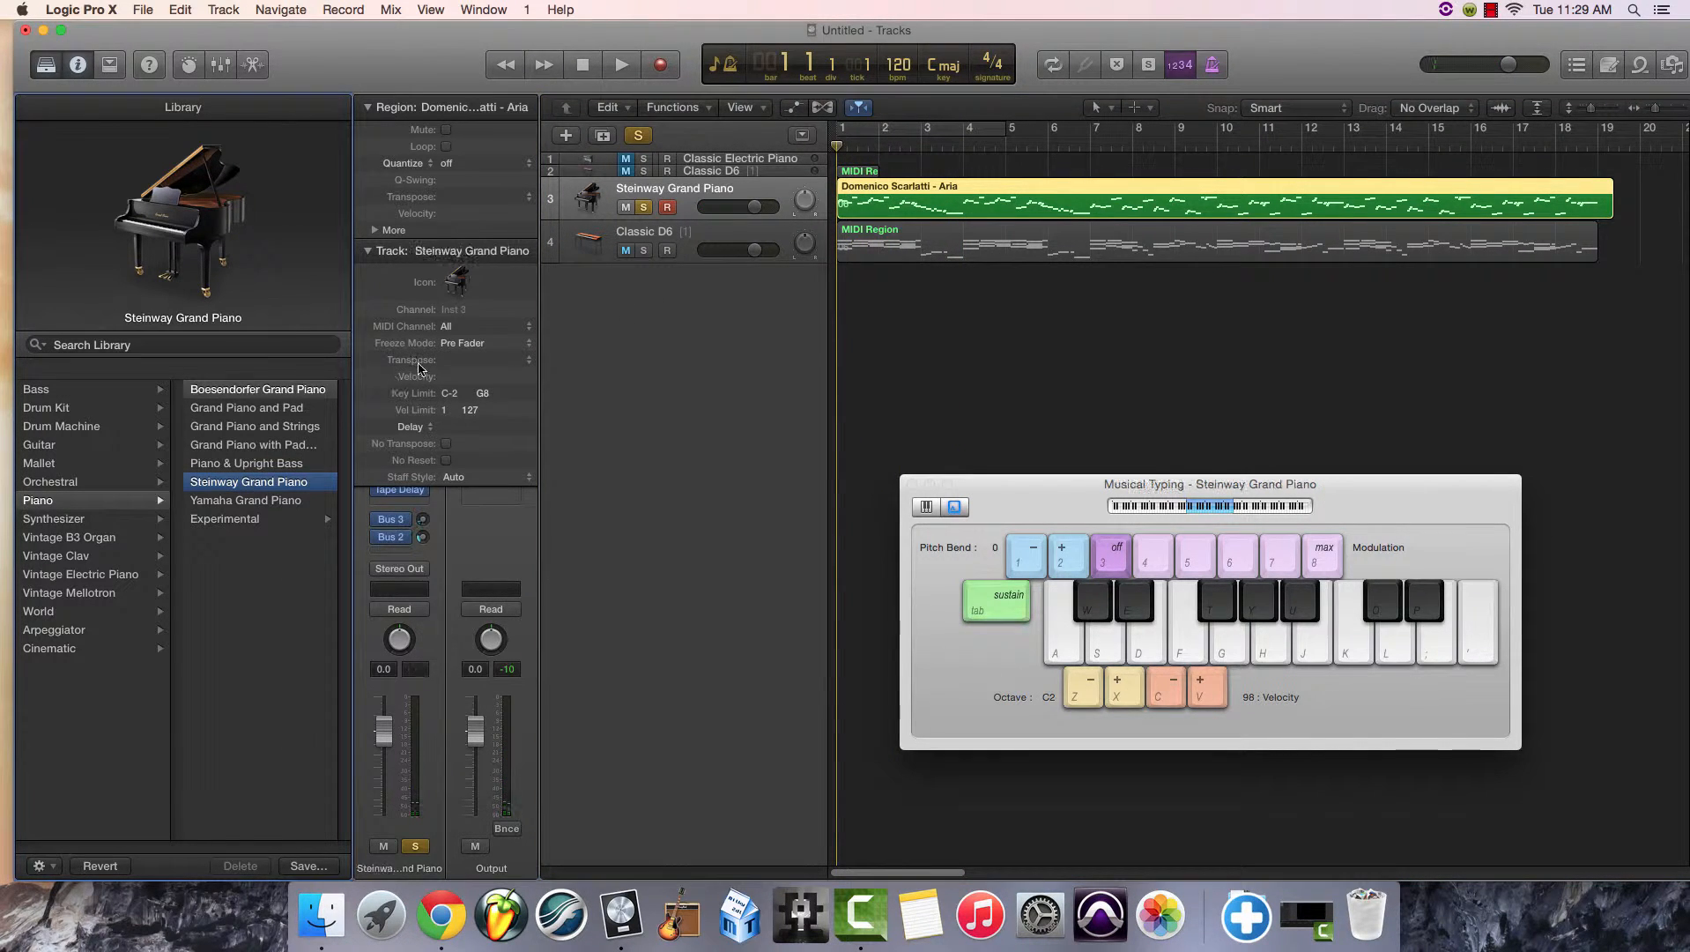
click(623, 67)
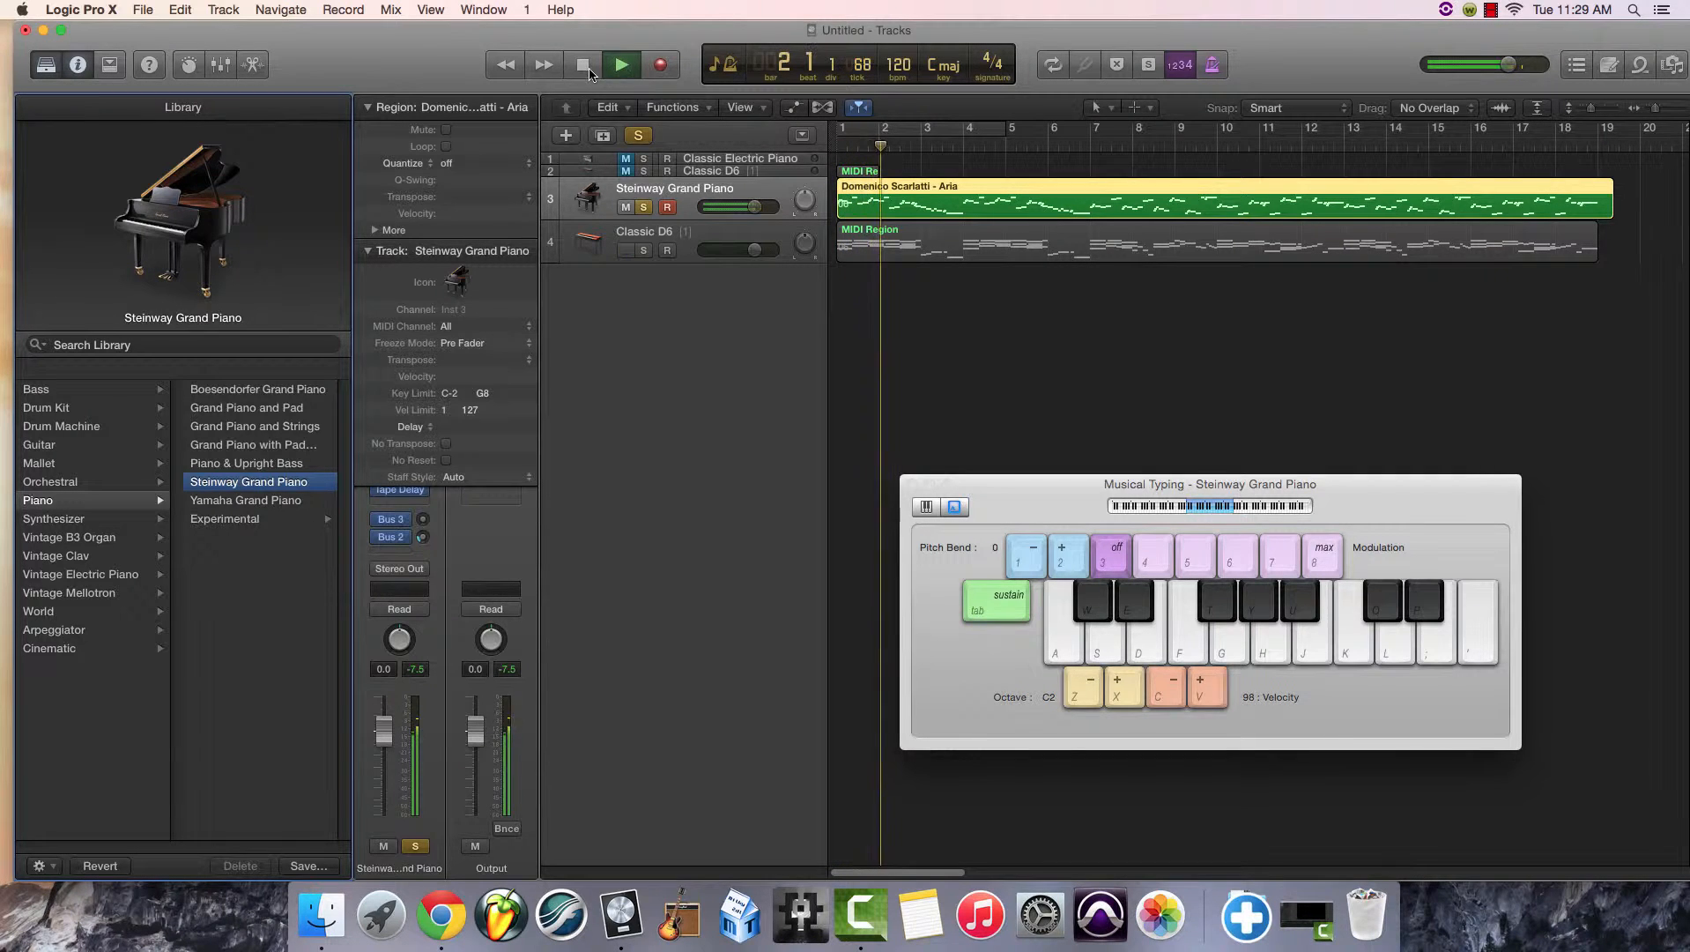
click(582, 64)
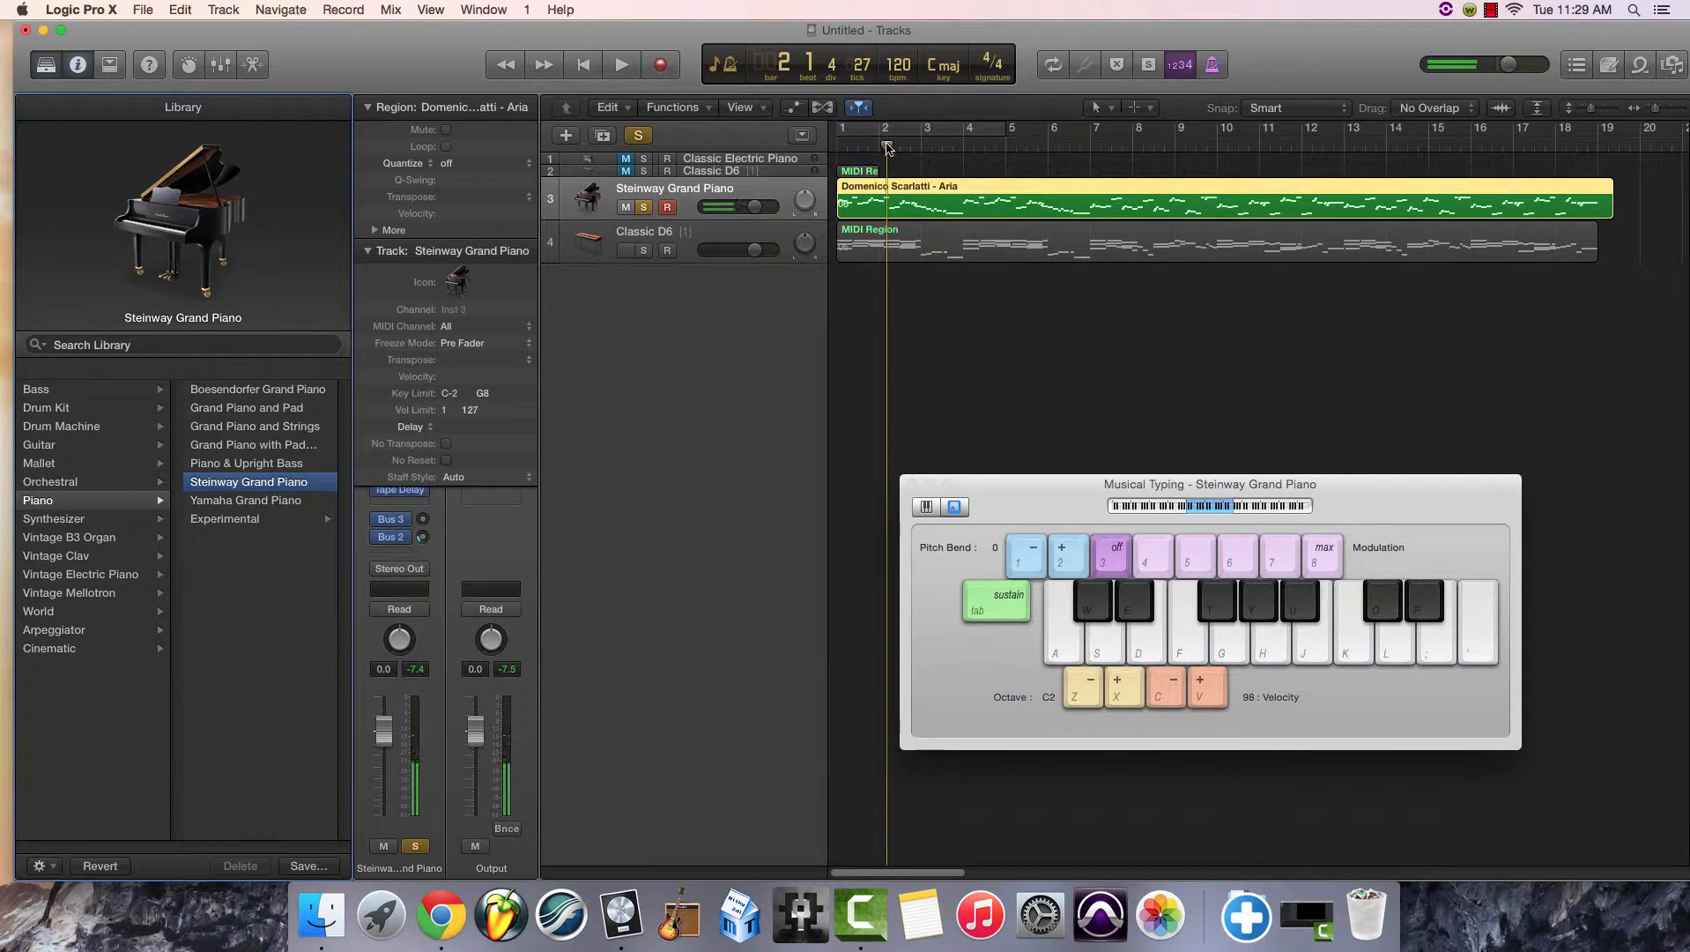
drag(887, 143, 837, 142)
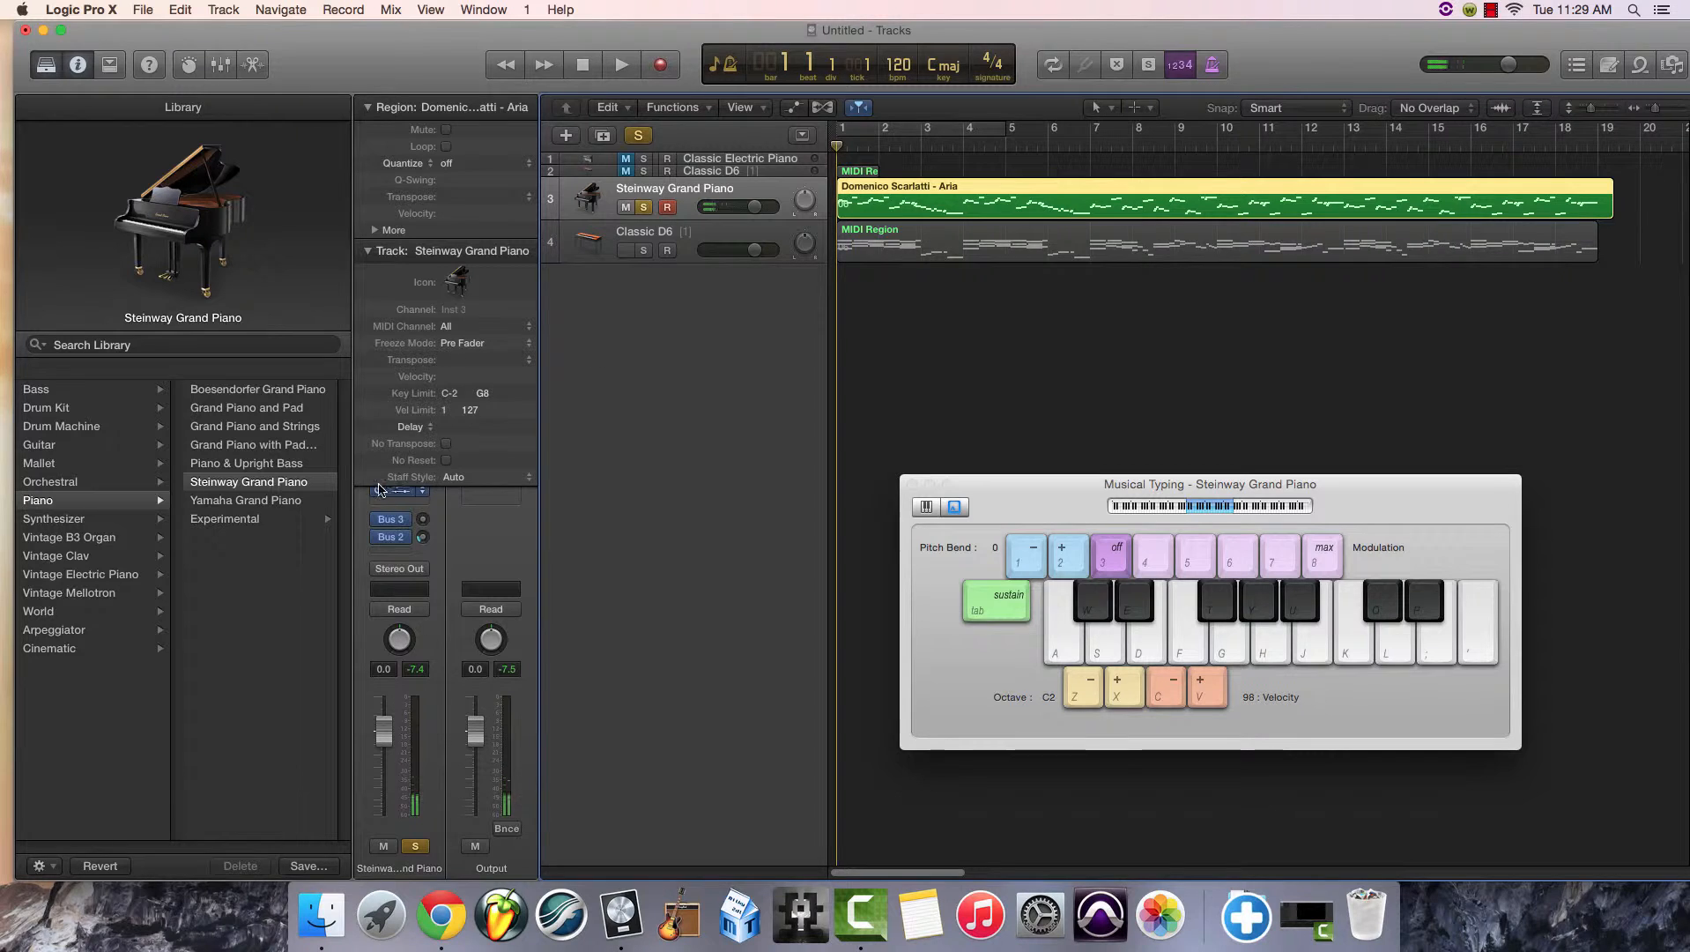
Change the soloed track's instrument to Yamaha Grand Piano, audition its opening and return the playhead to bar 1.
click(300, 501)
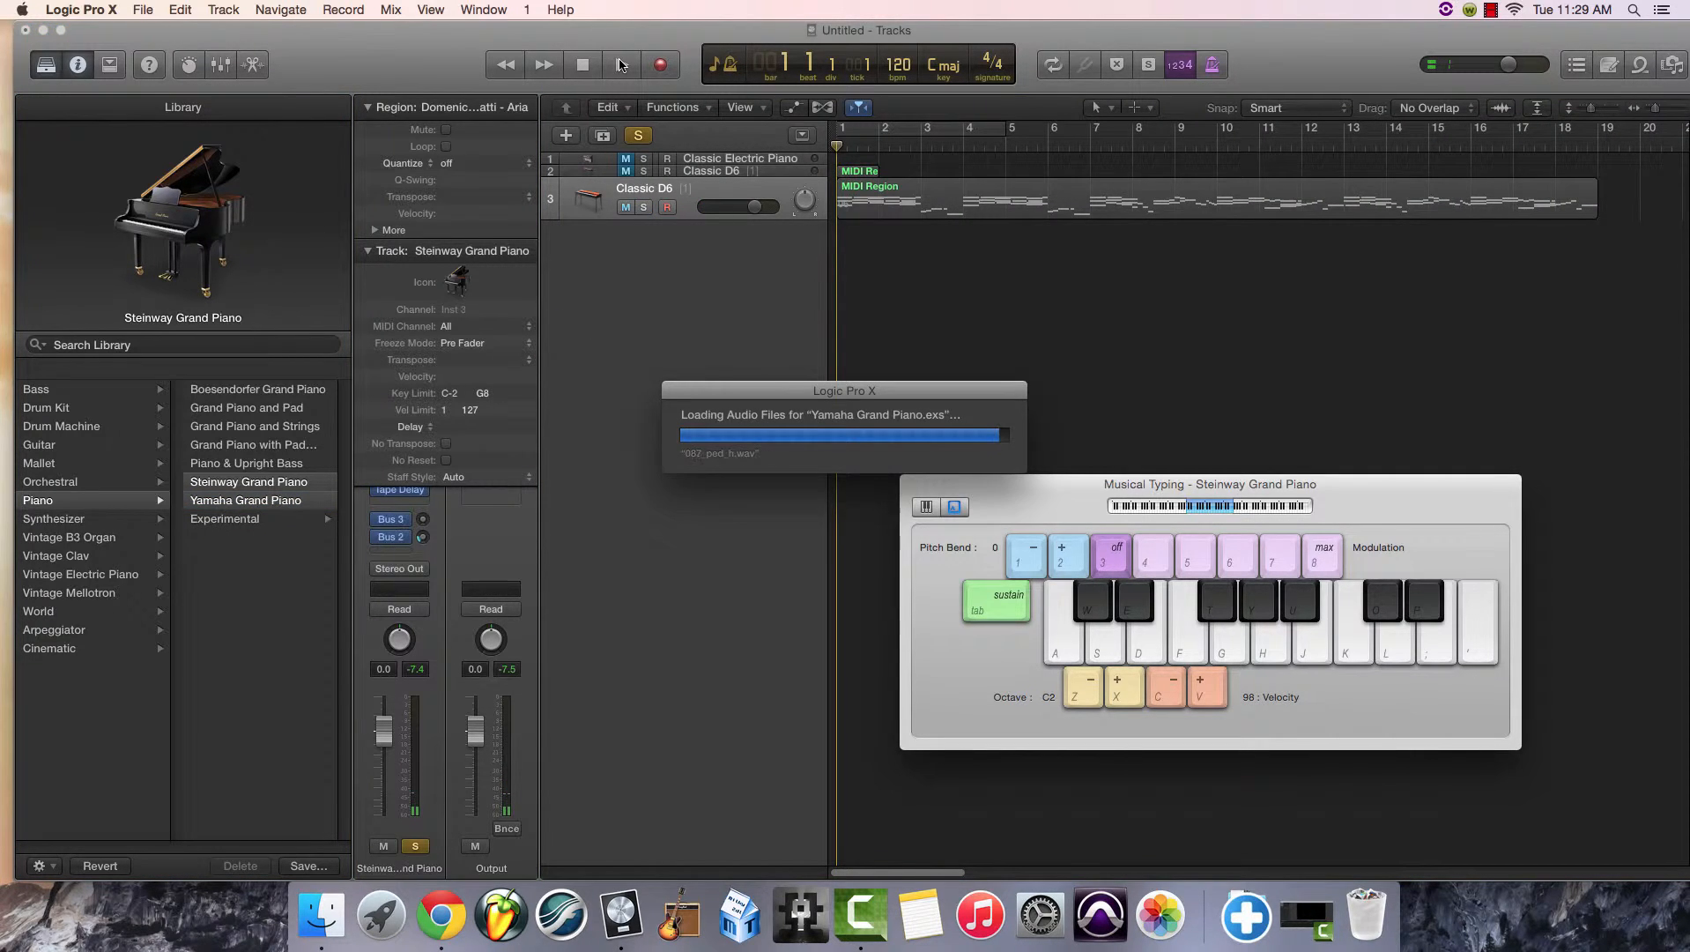
click(621, 65)
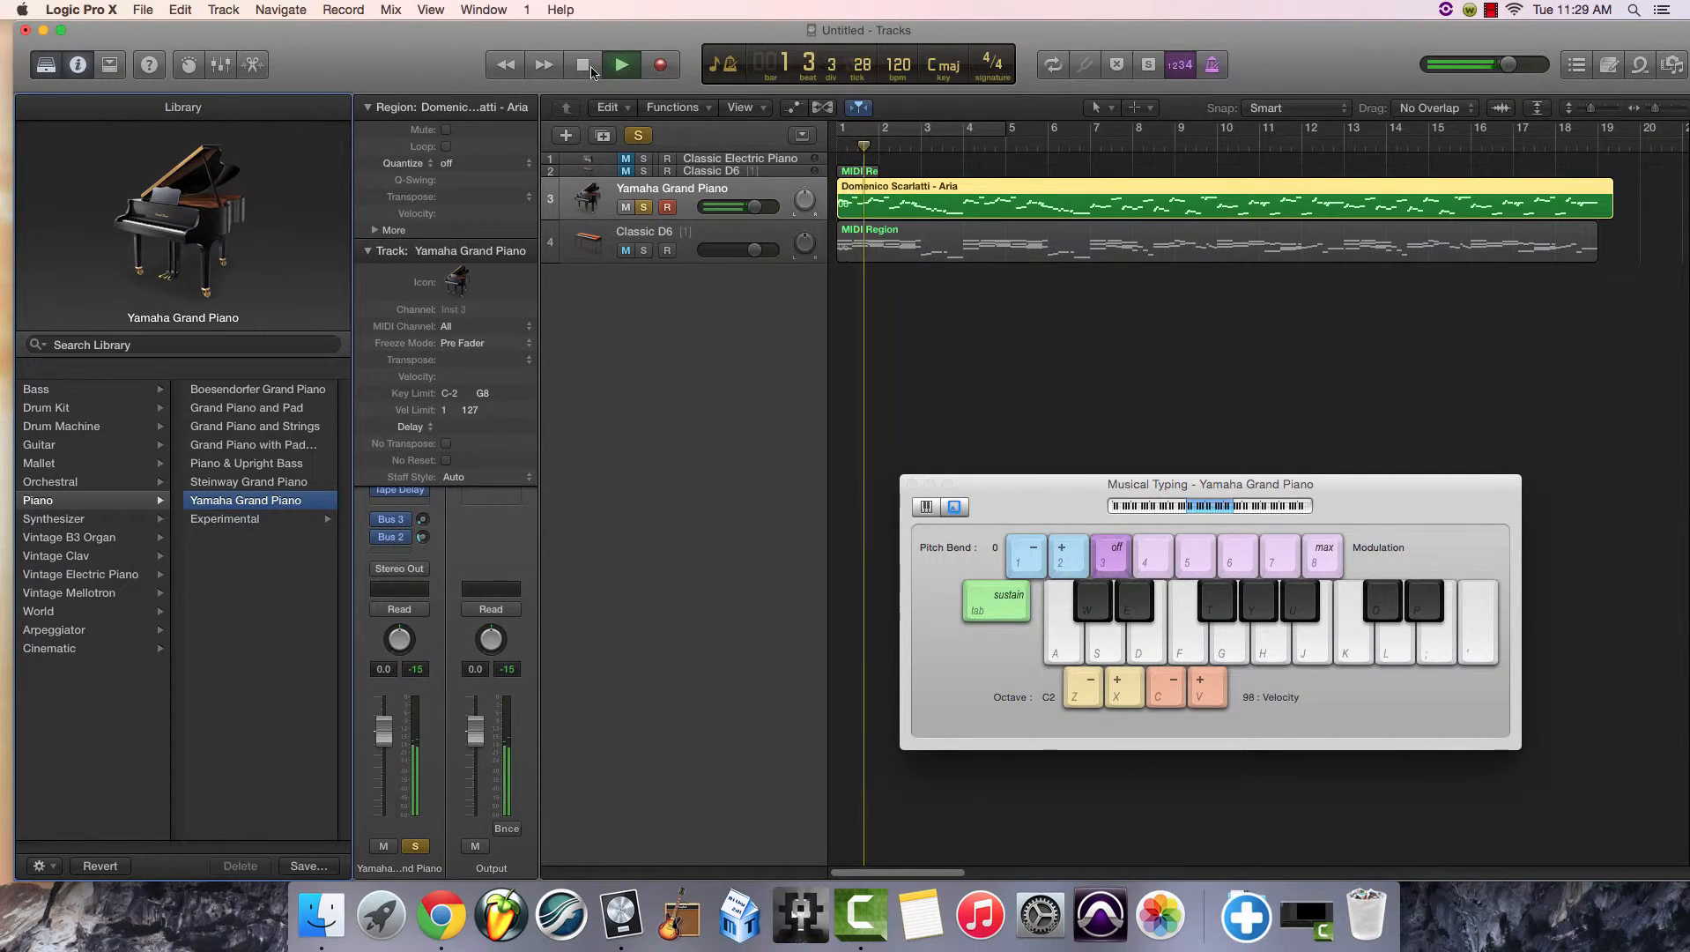
key(space)
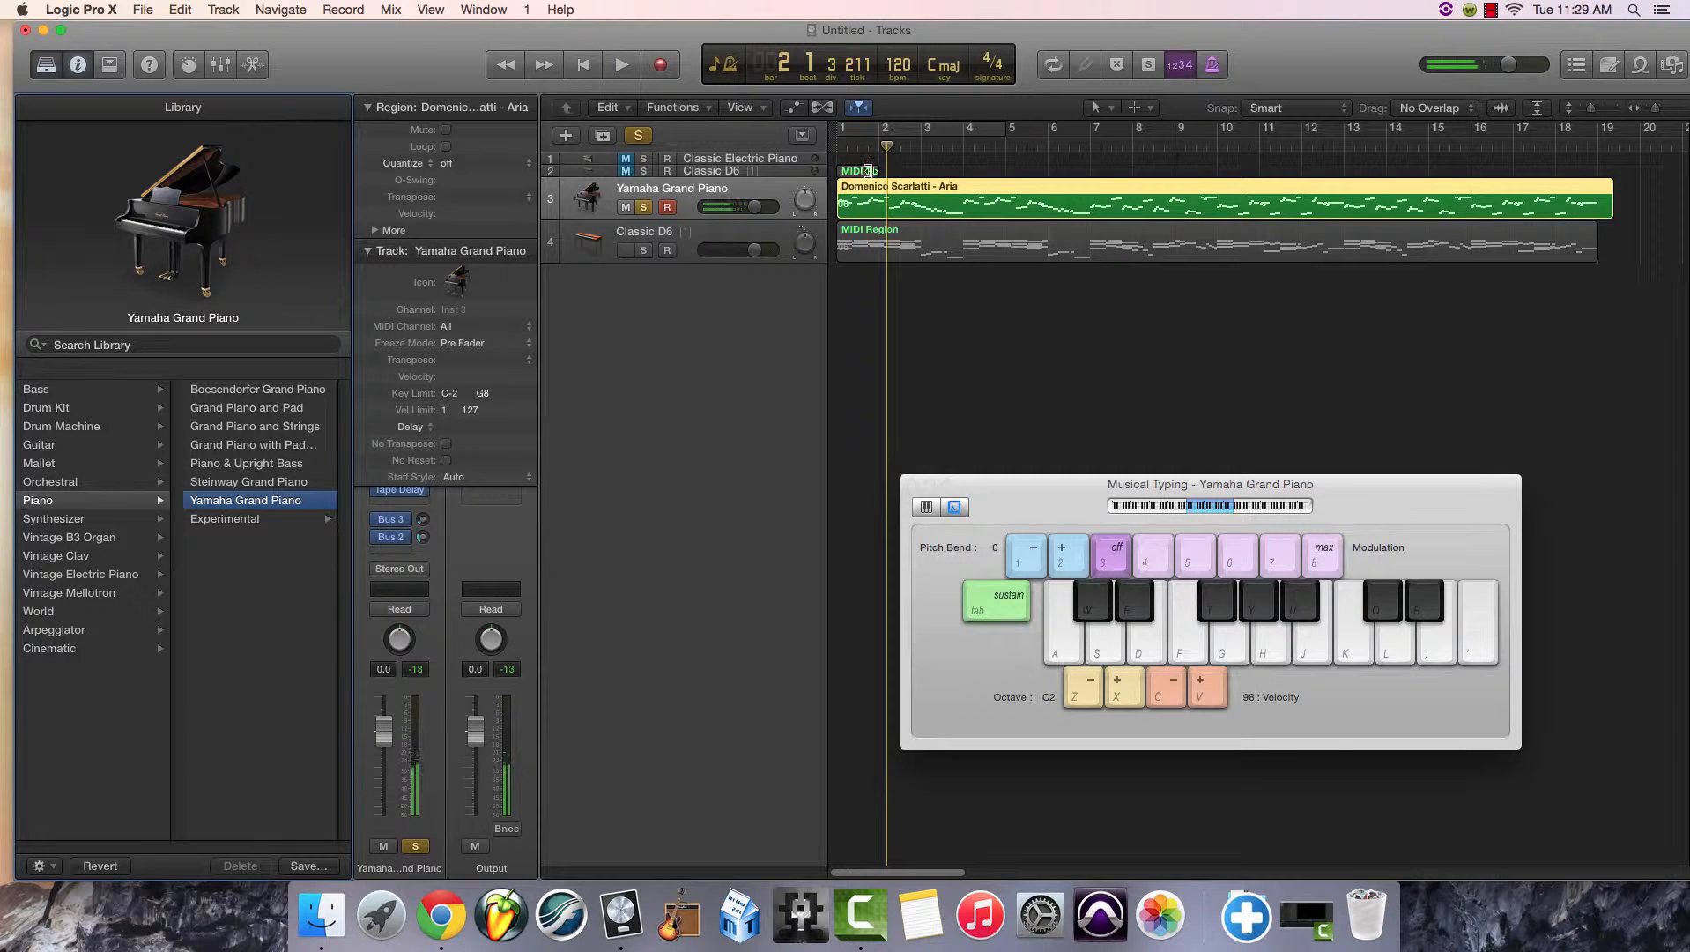
drag(886, 145, 828, 145)
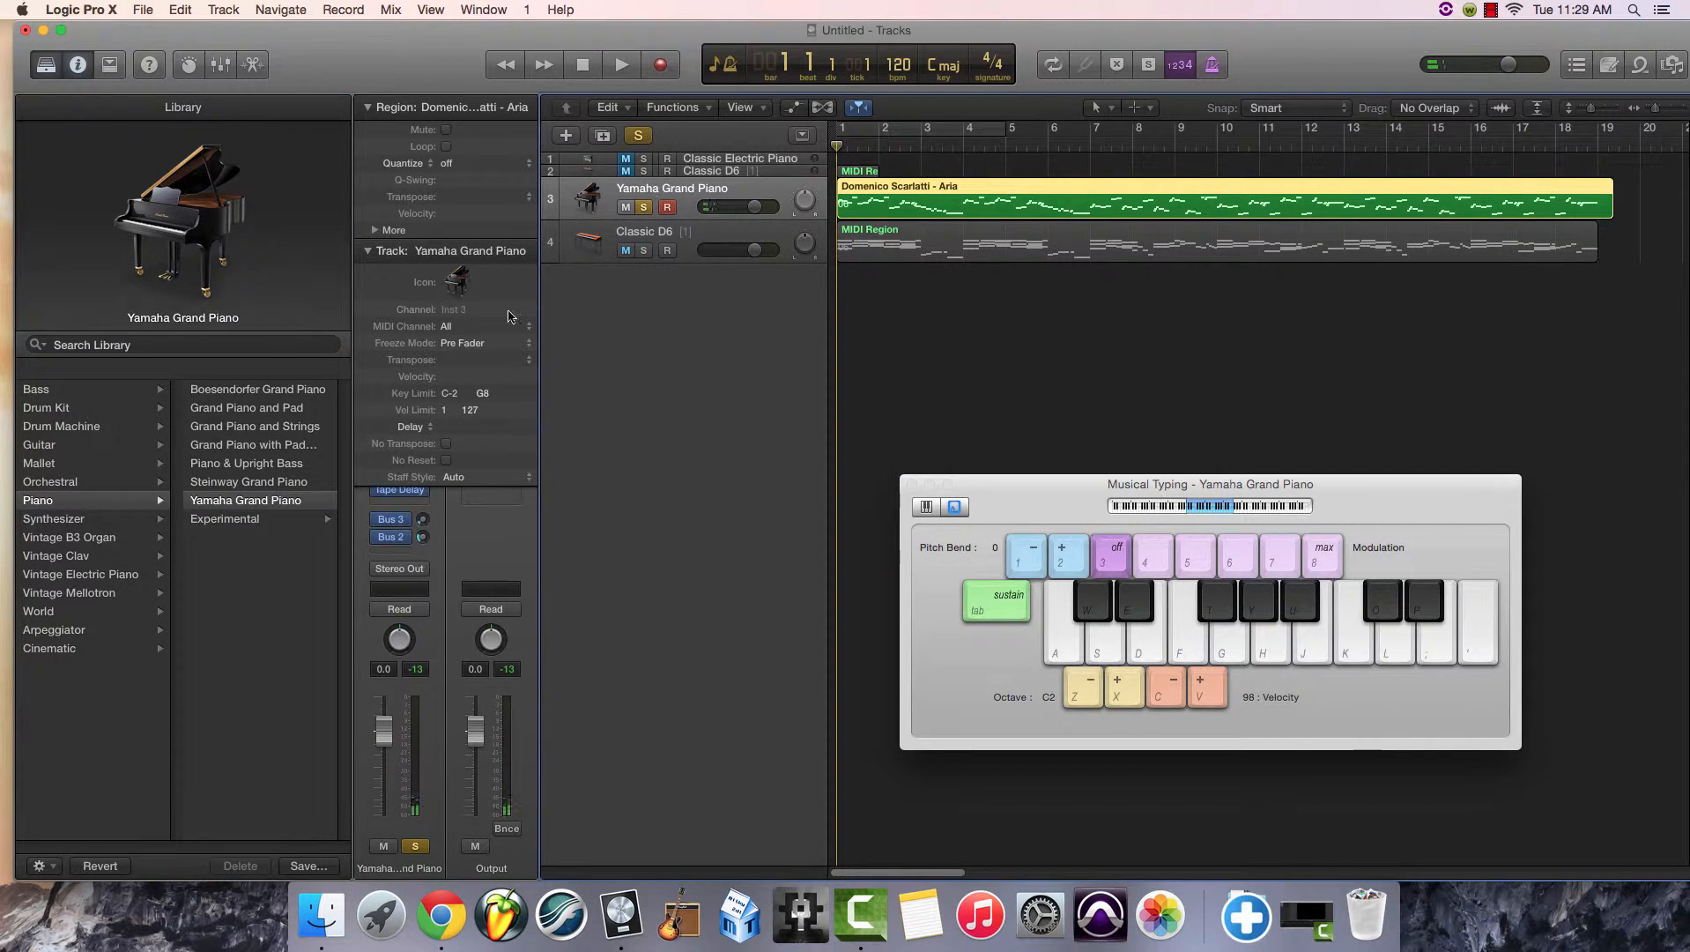
Assign Steinway Grand Piano to the Domenico Scarlatti - Aria track and to the Classic D6 track below it.
click(290, 483)
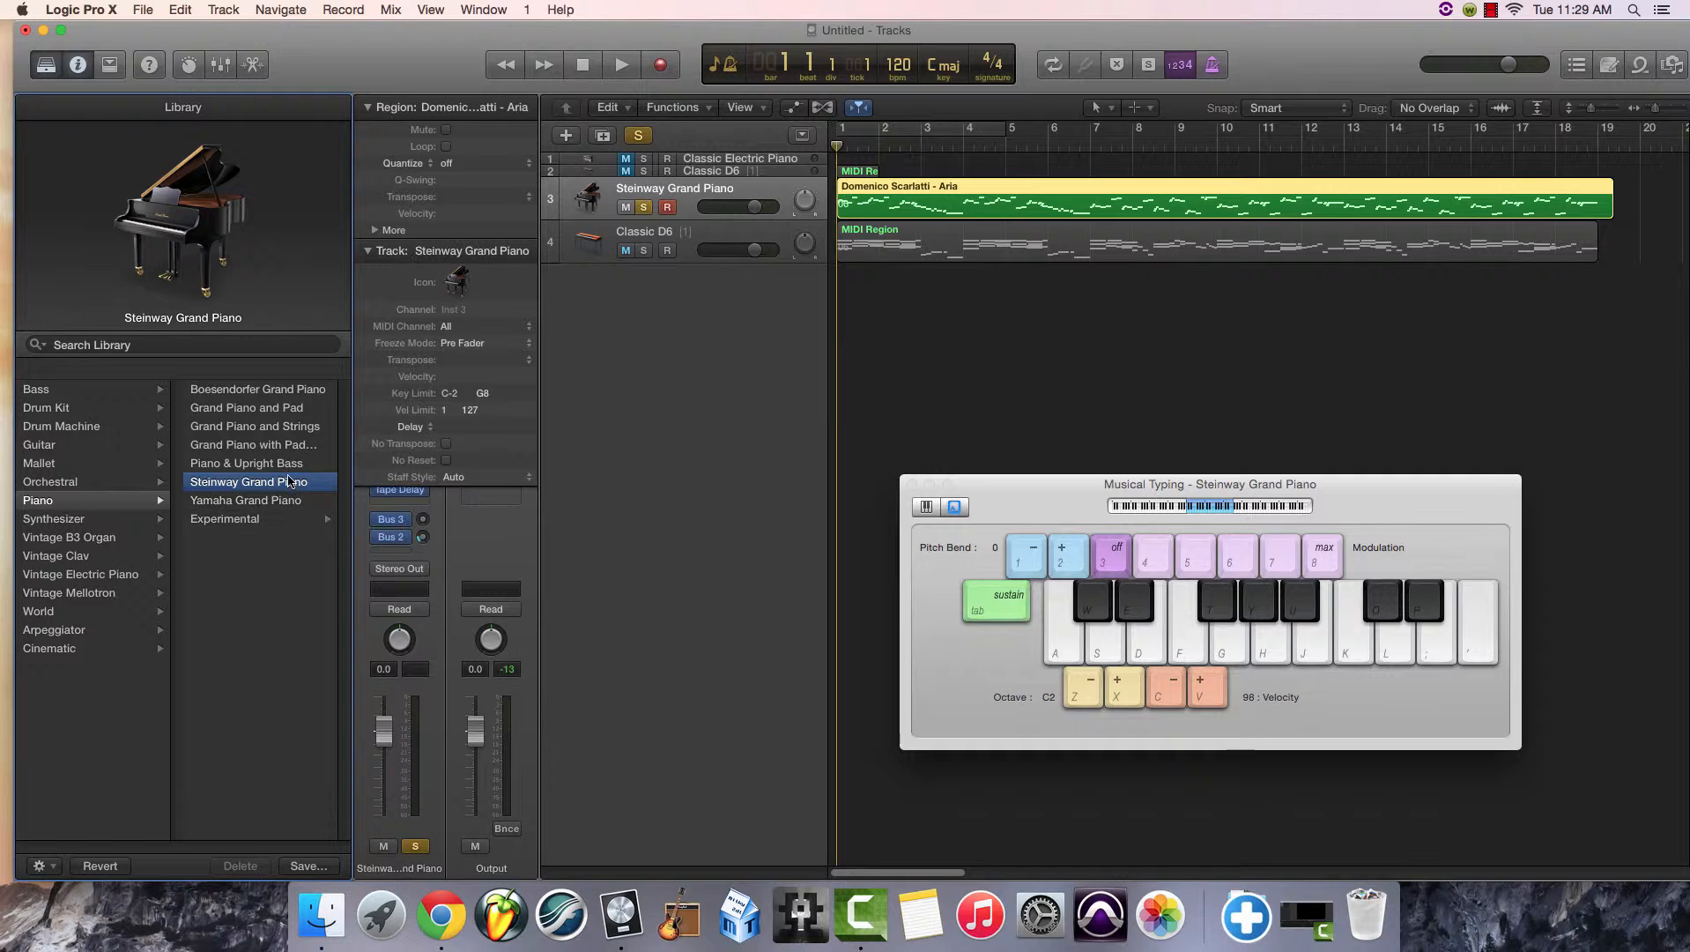
click(611, 231)
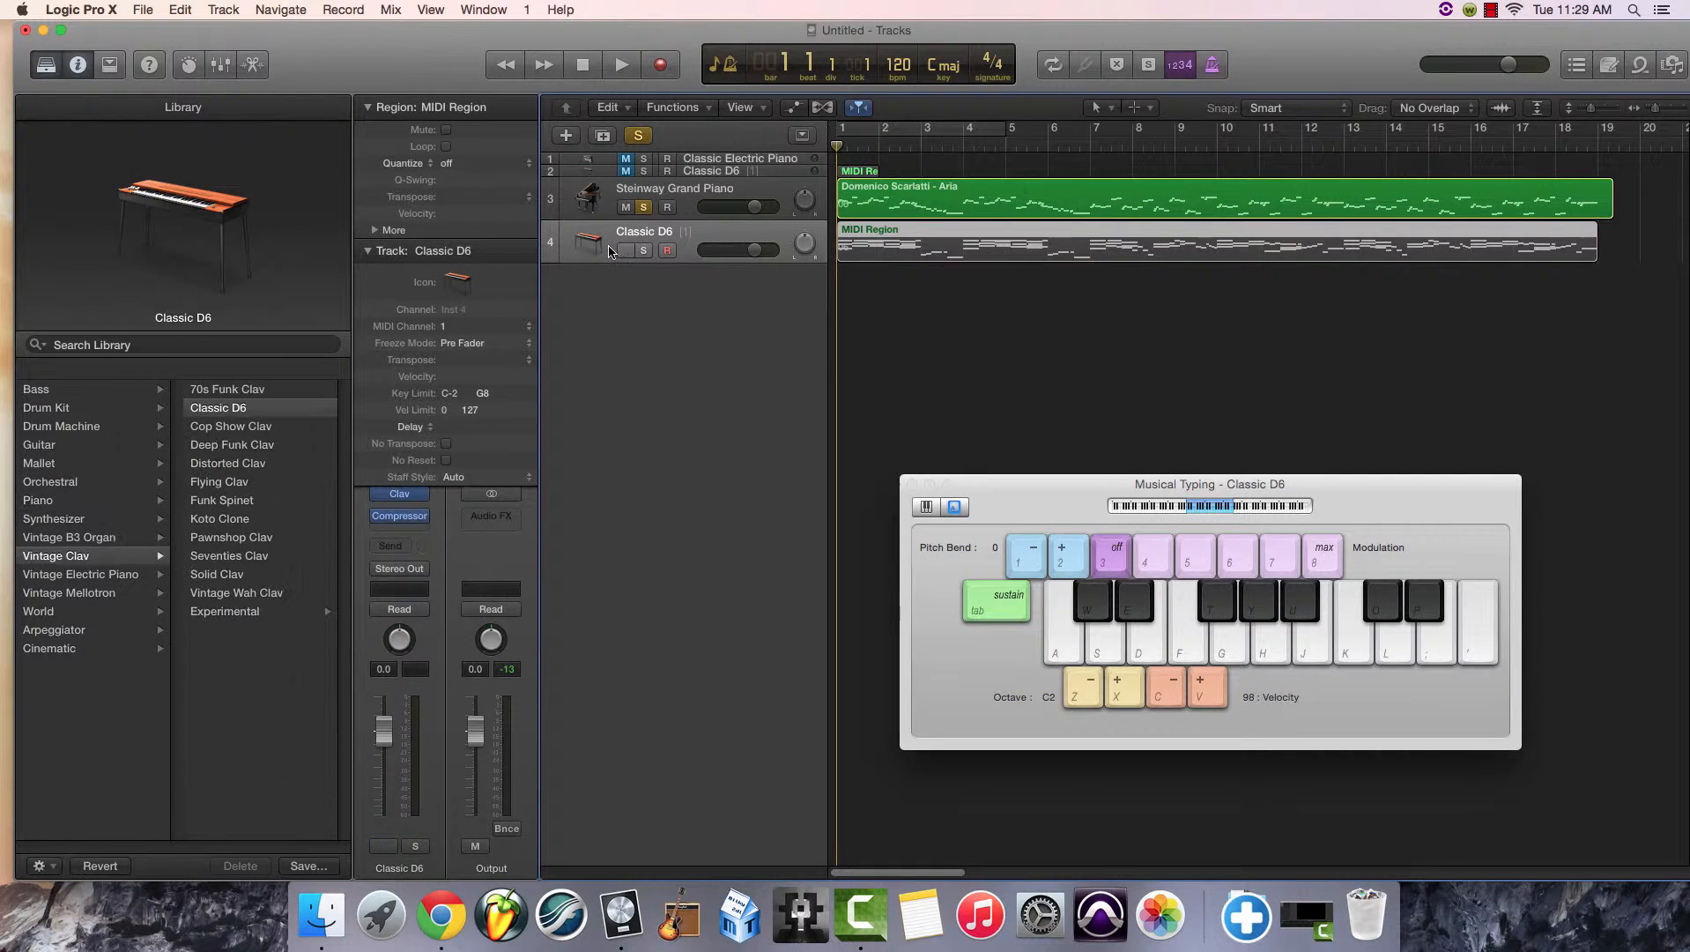
click(95, 502)
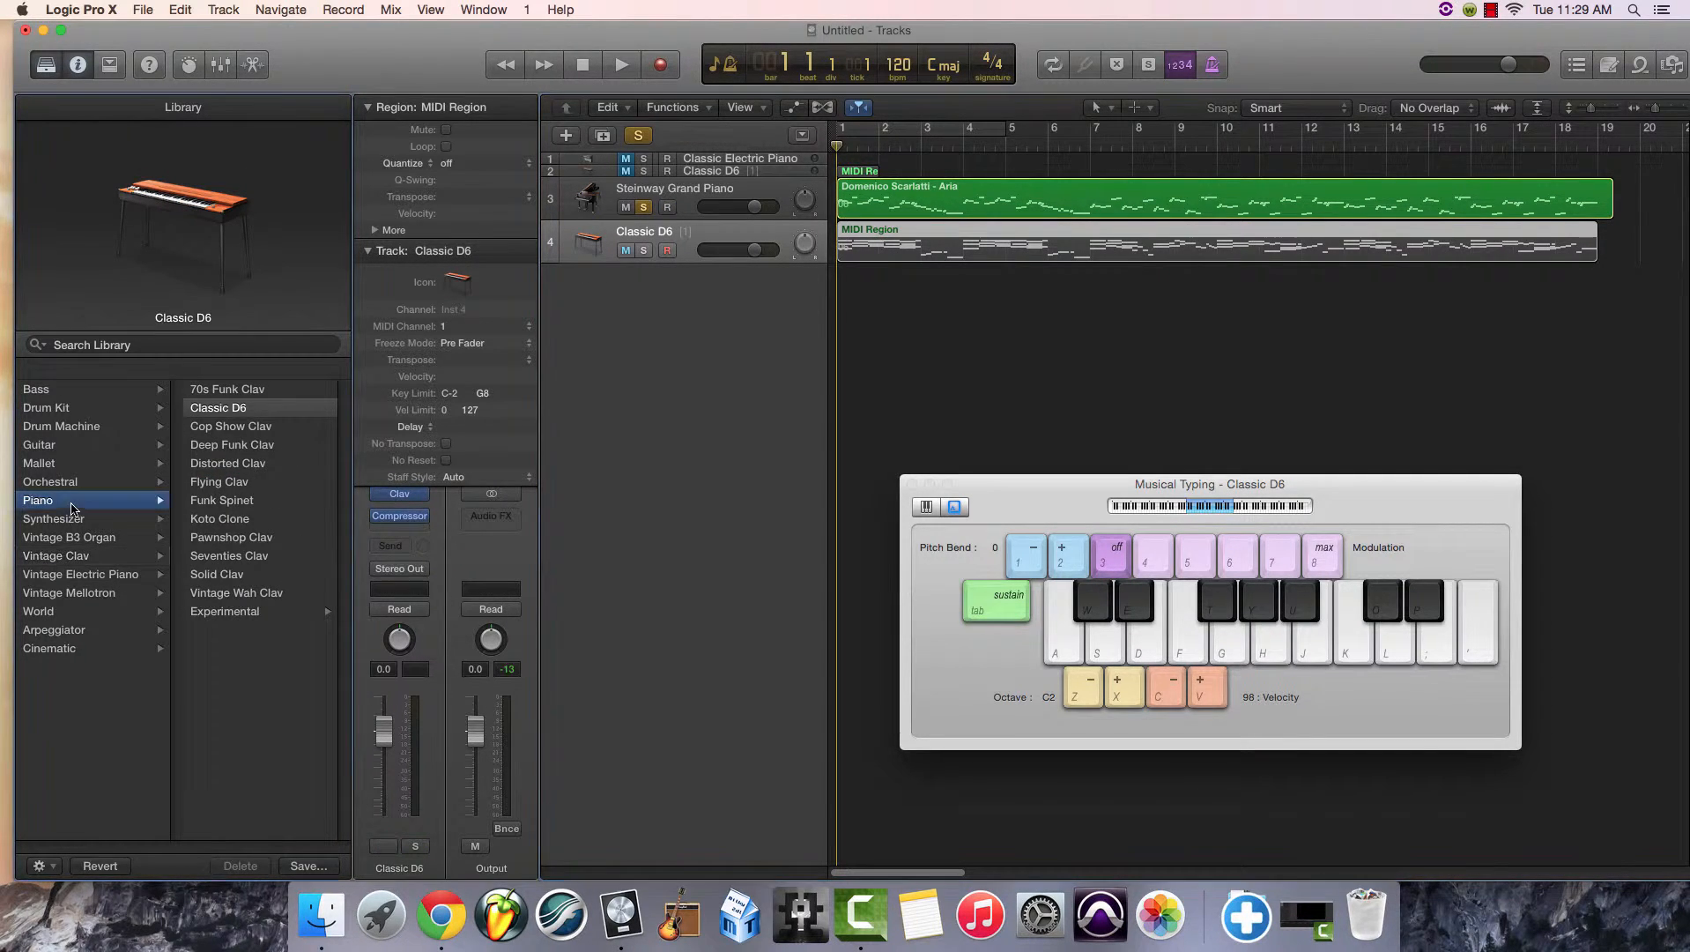
click(238, 482)
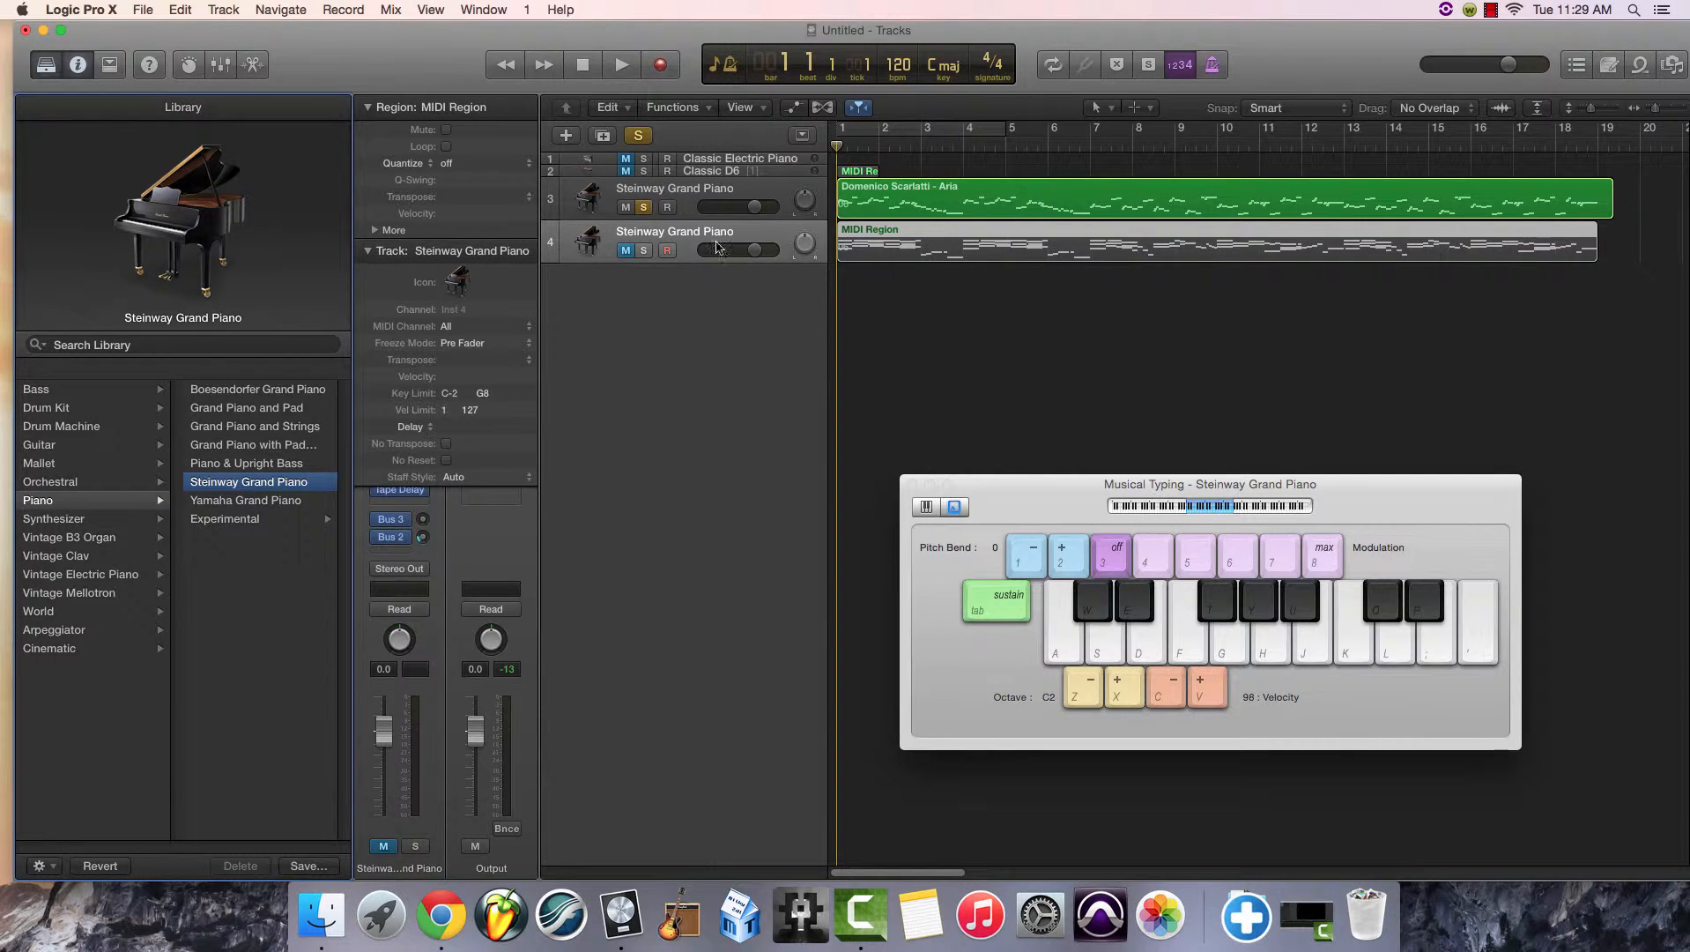
Clear the solo and mute on the two Steinway tracks, audition their opening together and return the playhead to bar 1.
click(626, 251)
click(625, 251)
click(622, 65)
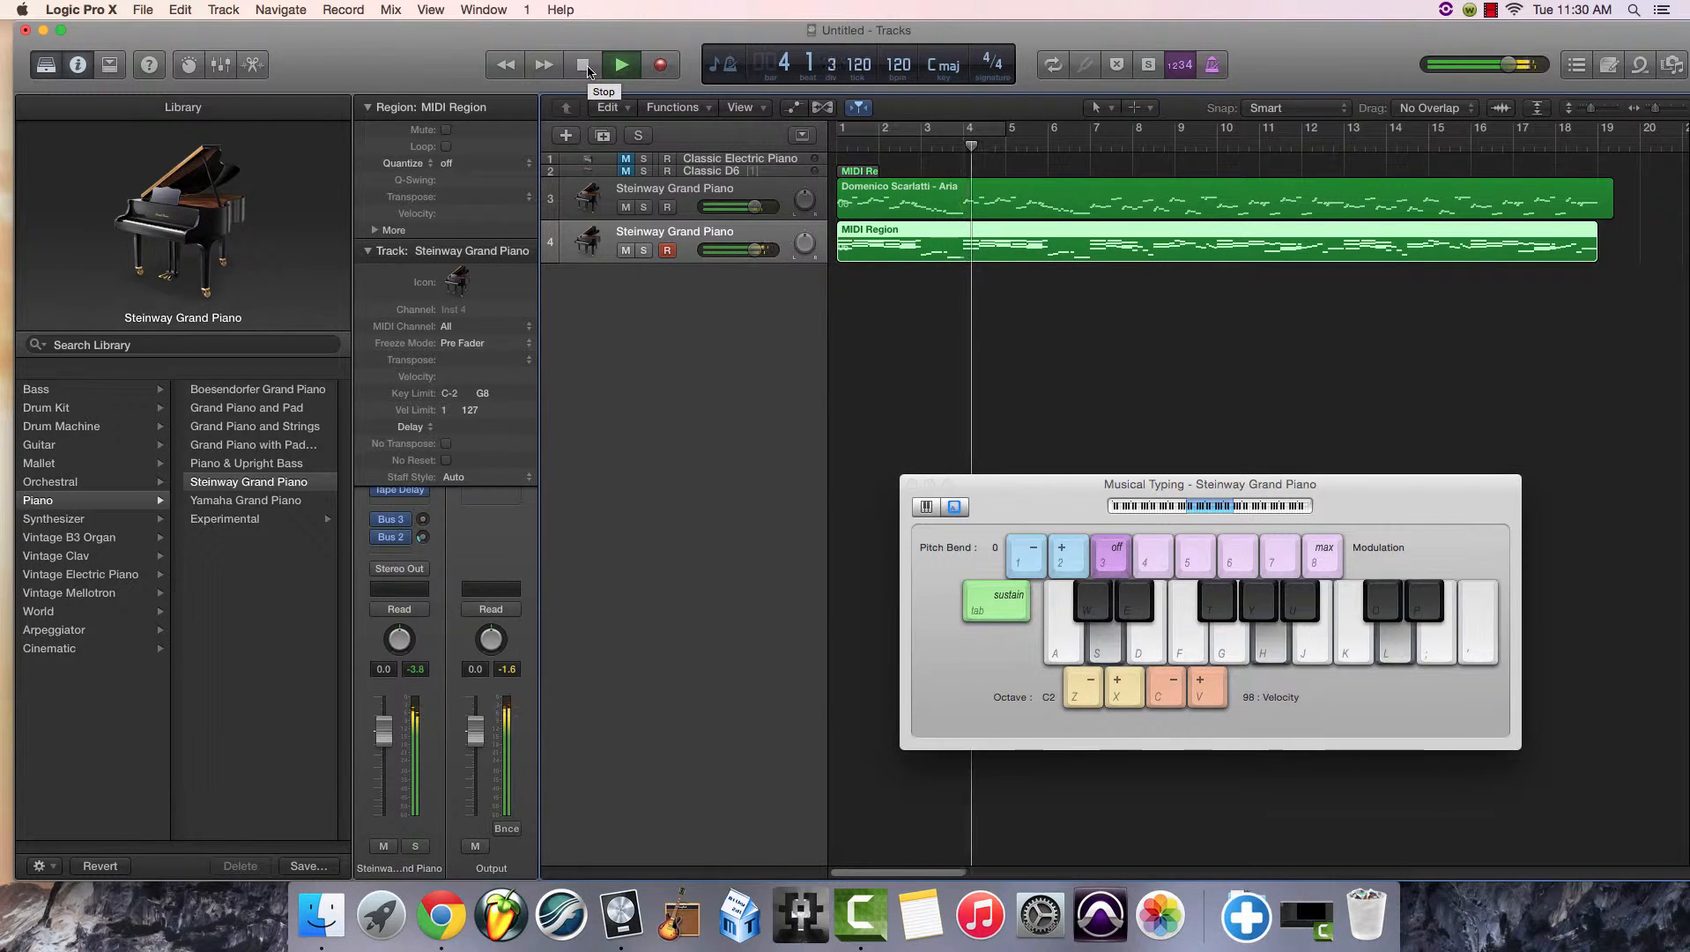
click(584, 65)
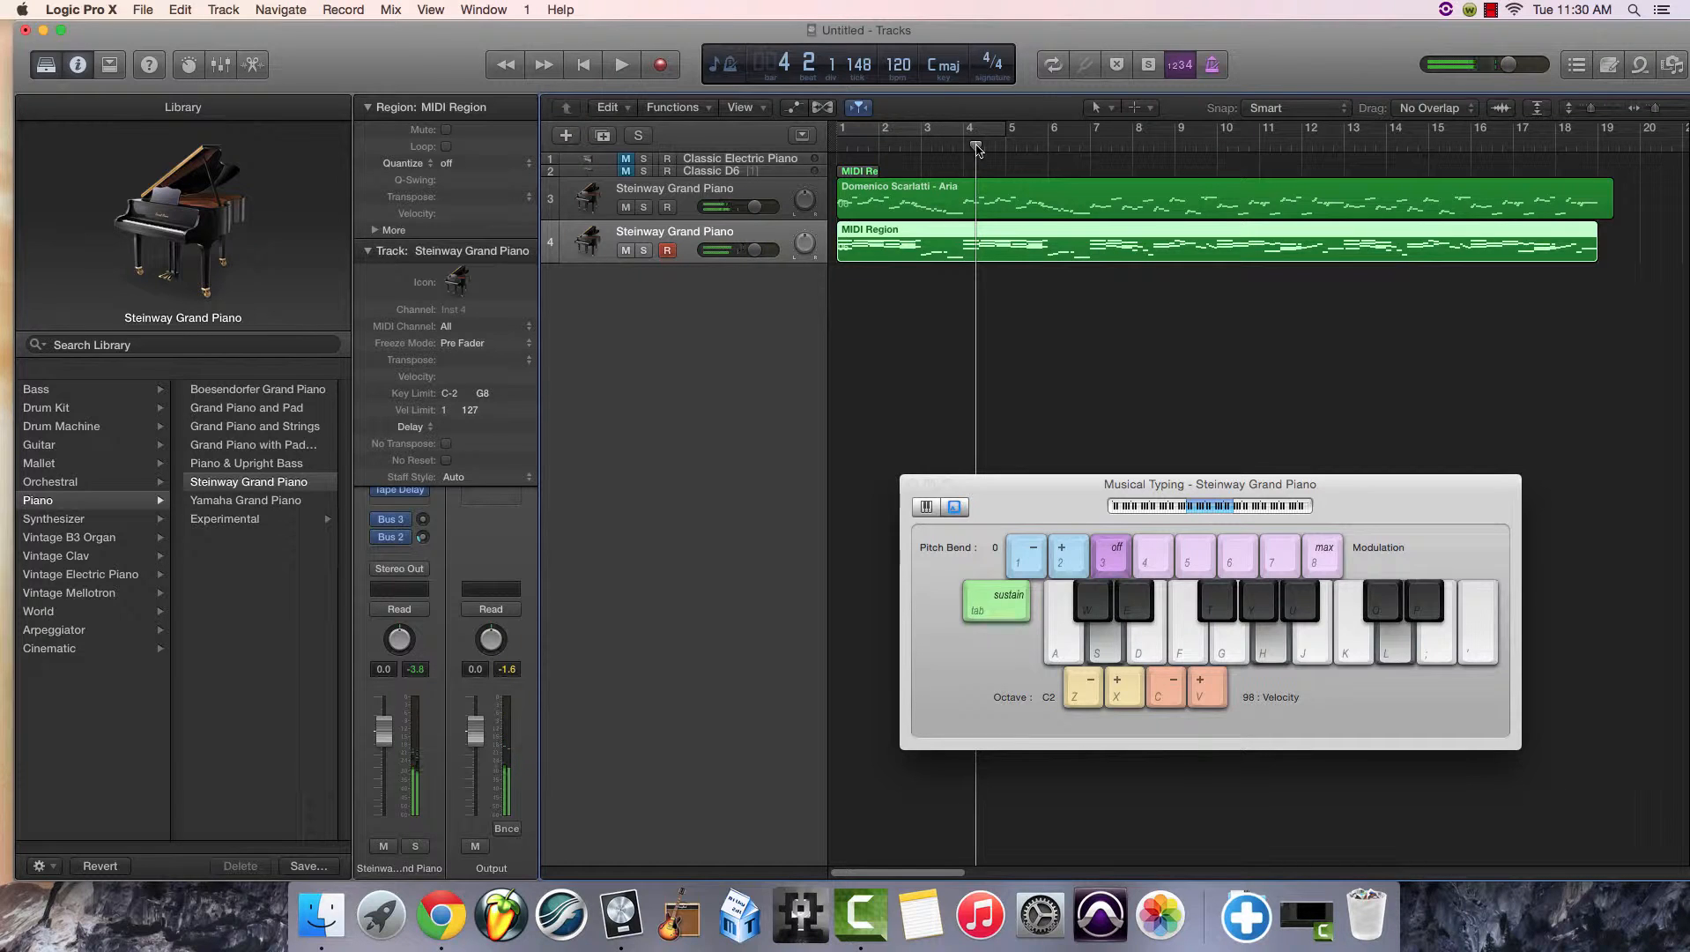
drag(976, 146, 834, 142)
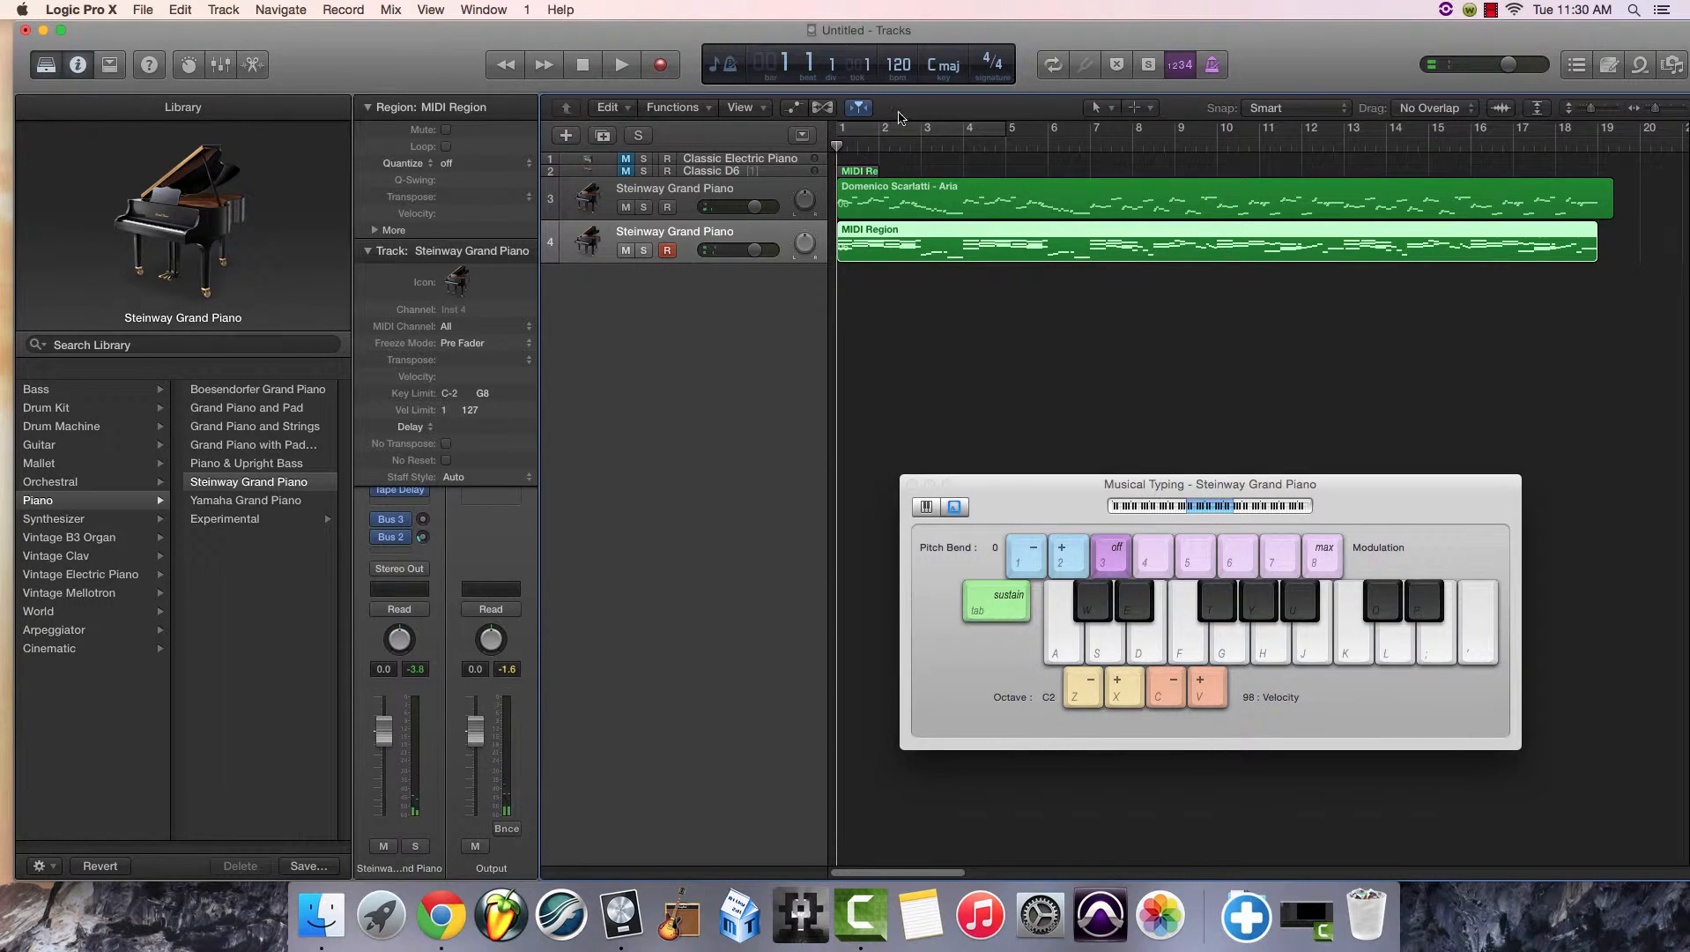
Set the project tempo to 108.
double_click(900, 67)
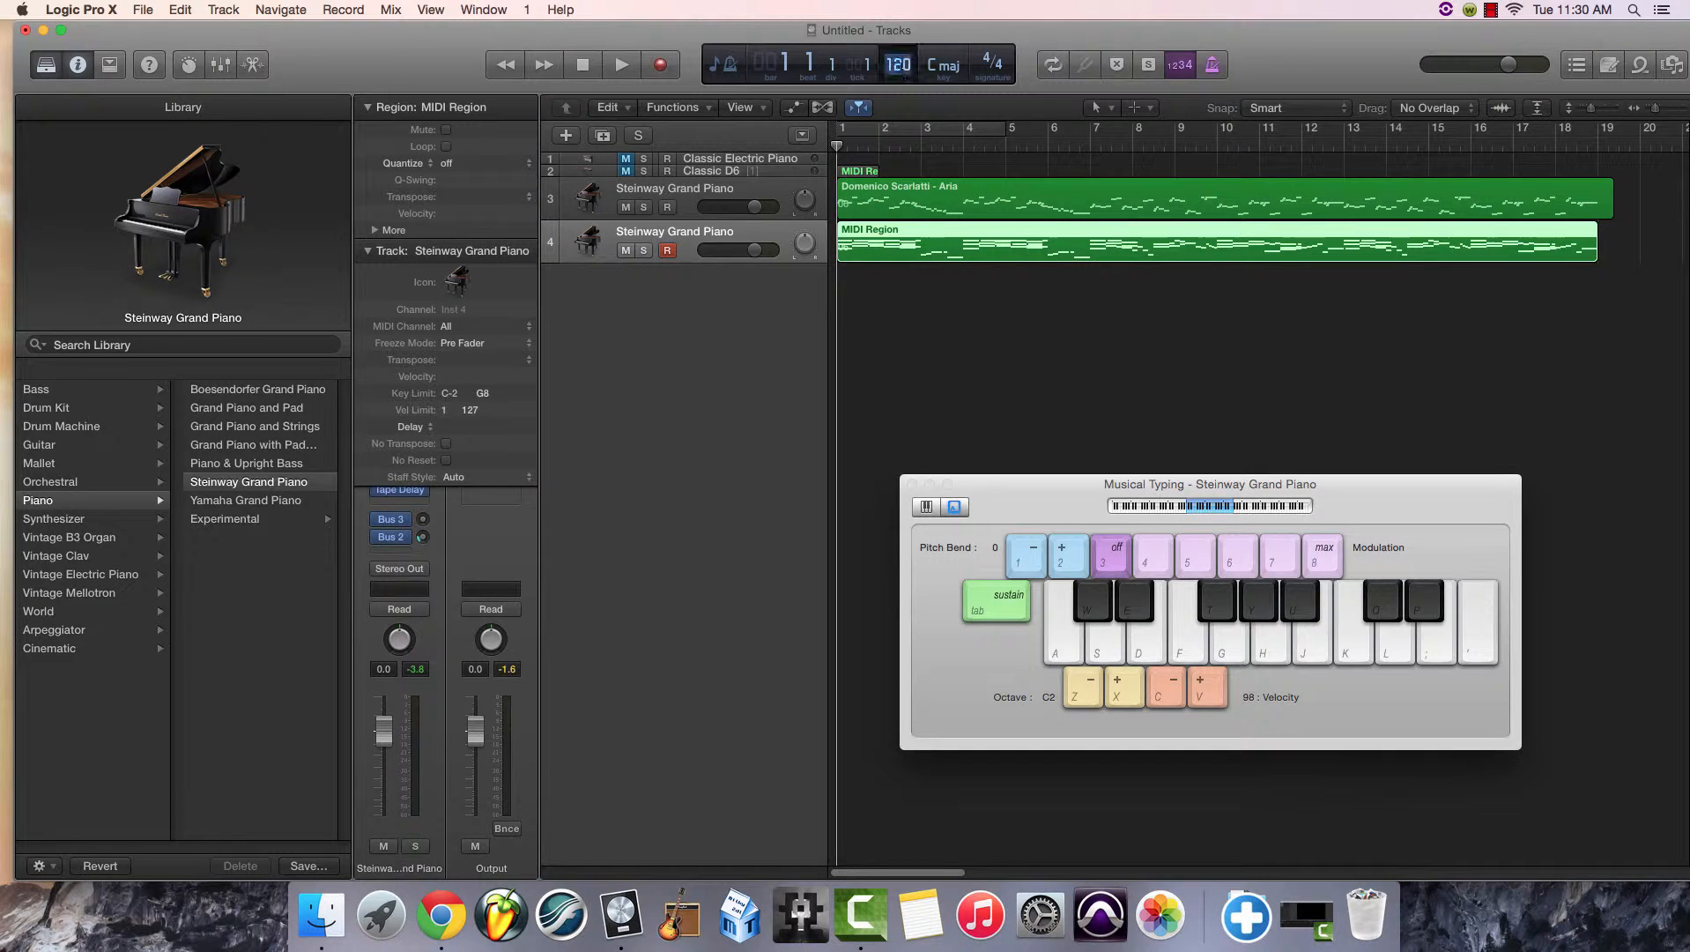
text(108)
key(Return)
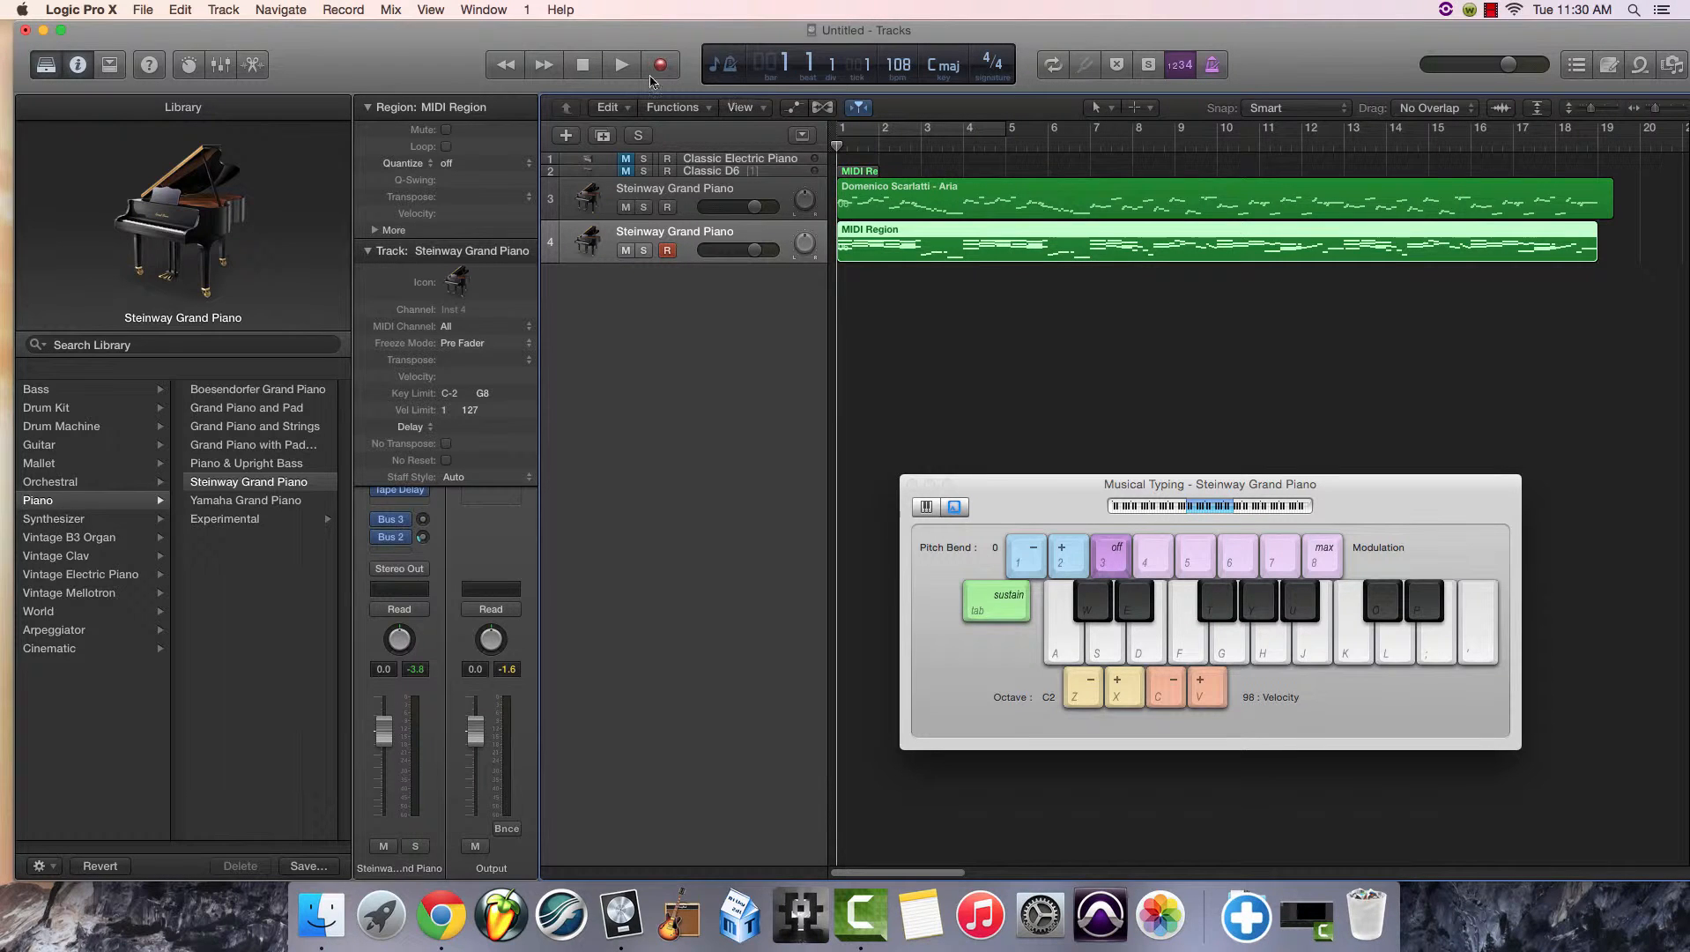
Audition the opening of both Steinway tracks at the new tempo and return the playhead to bar 1.
click(608, 69)
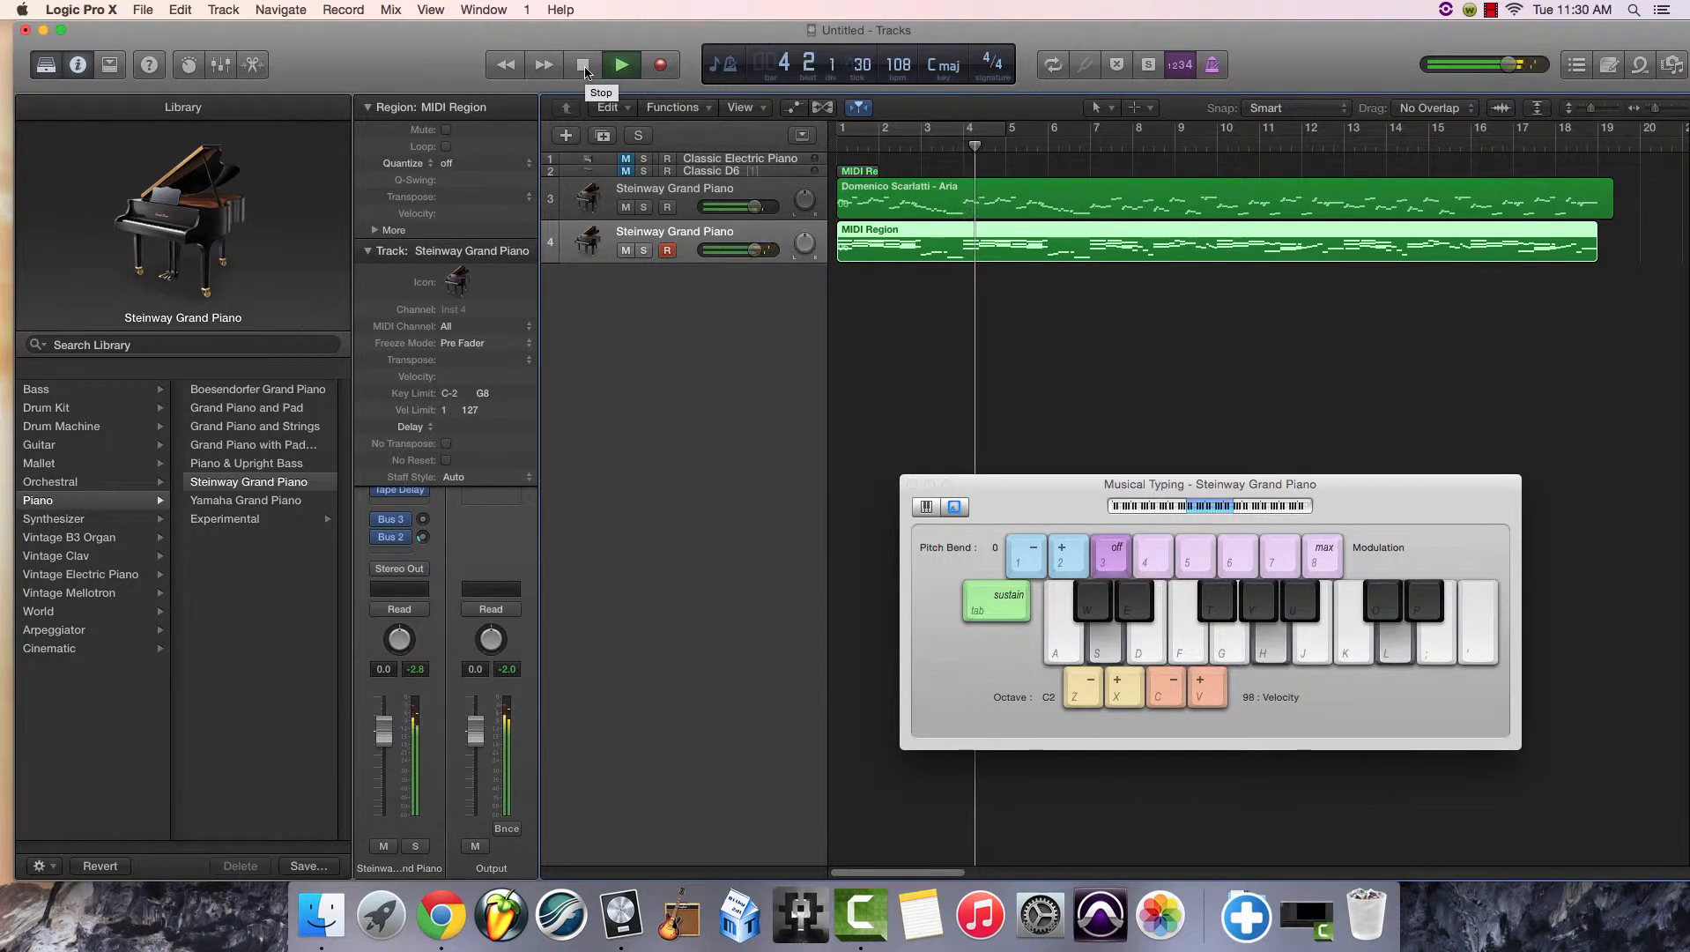
click(584, 67)
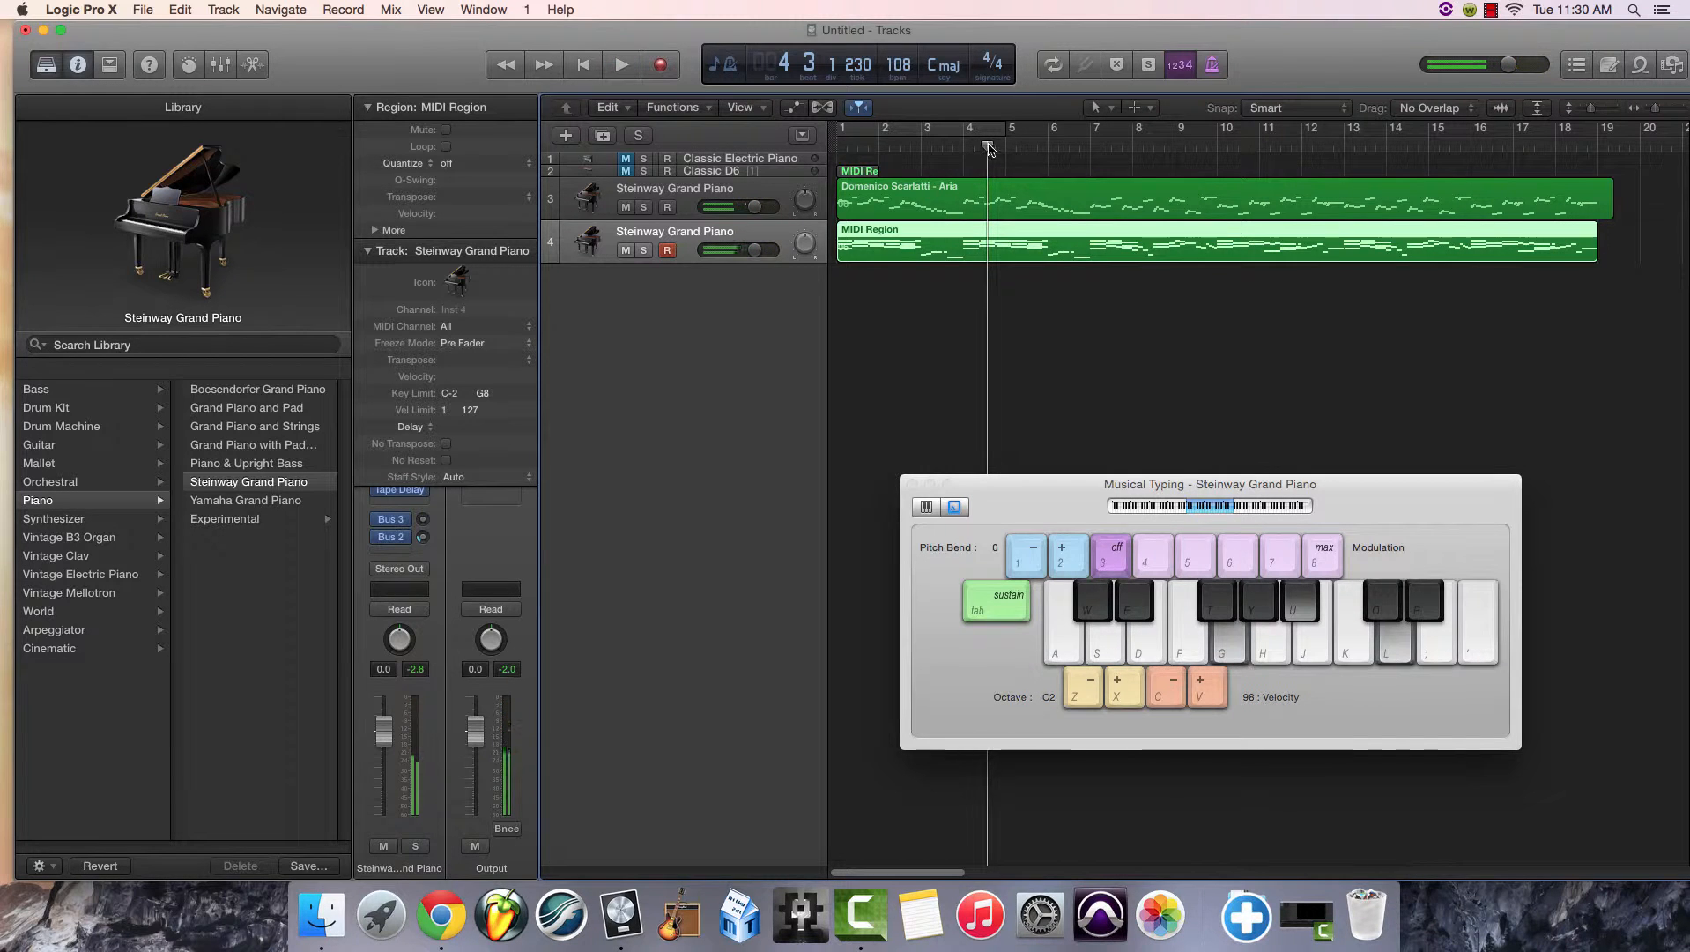
drag(985, 147, 836, 142)
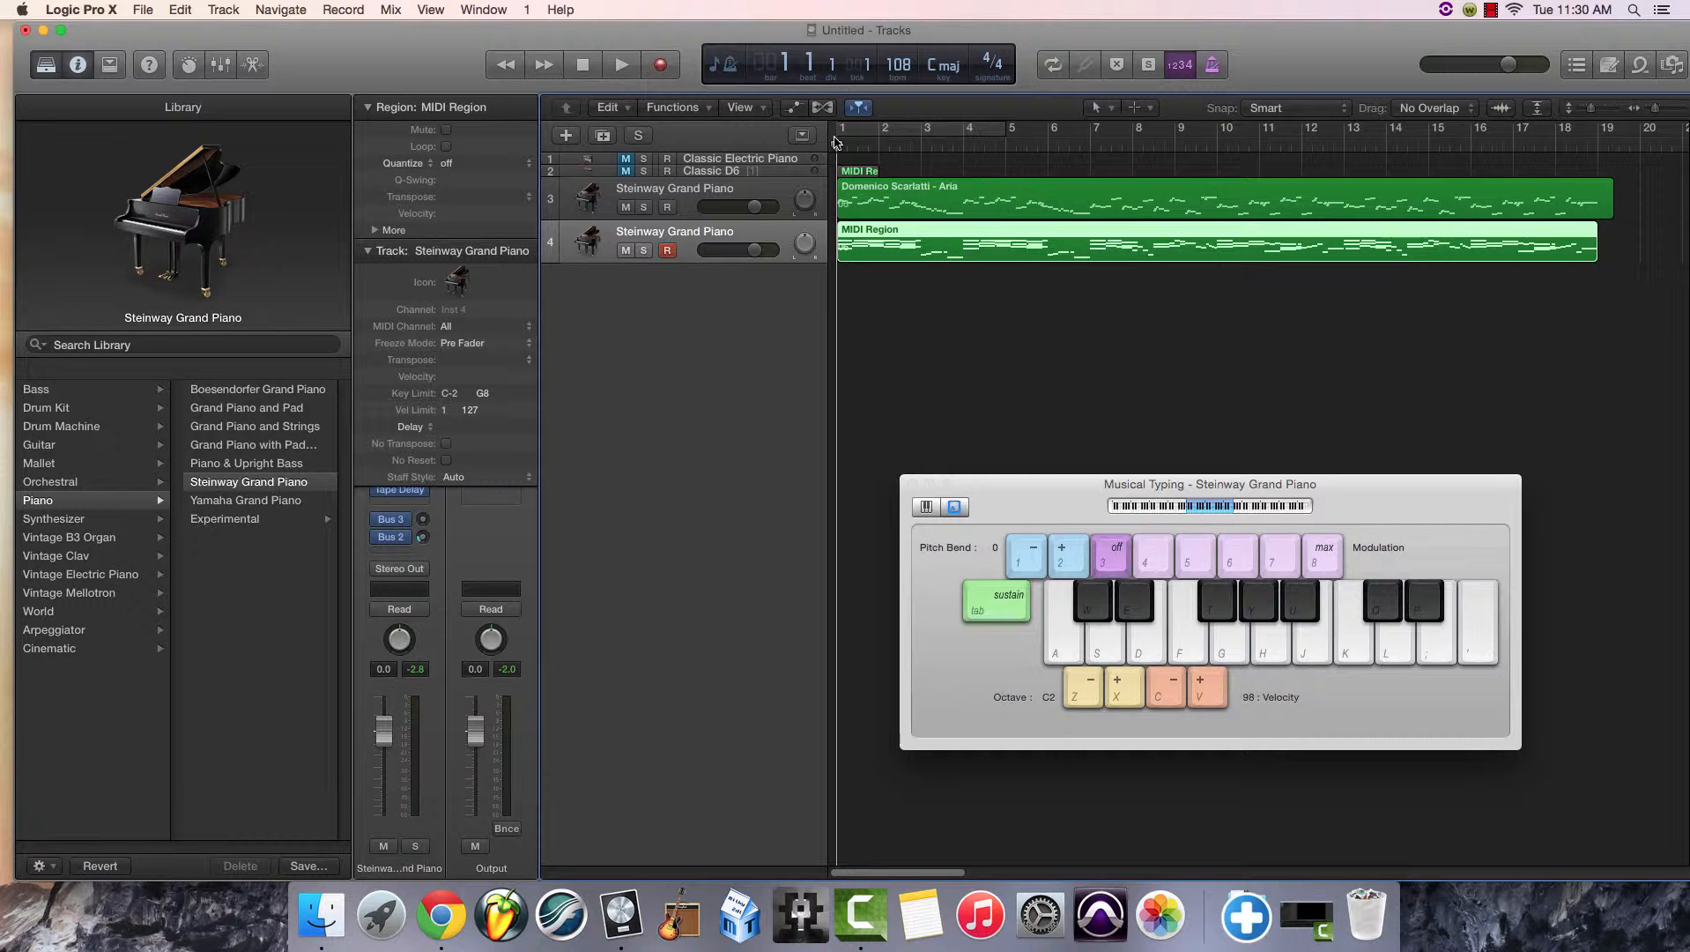
Transpose the notes of the Domenico Scarlatti - Aria region by -2 using MIDI Transform's Transposition preset.
click(702, 195)
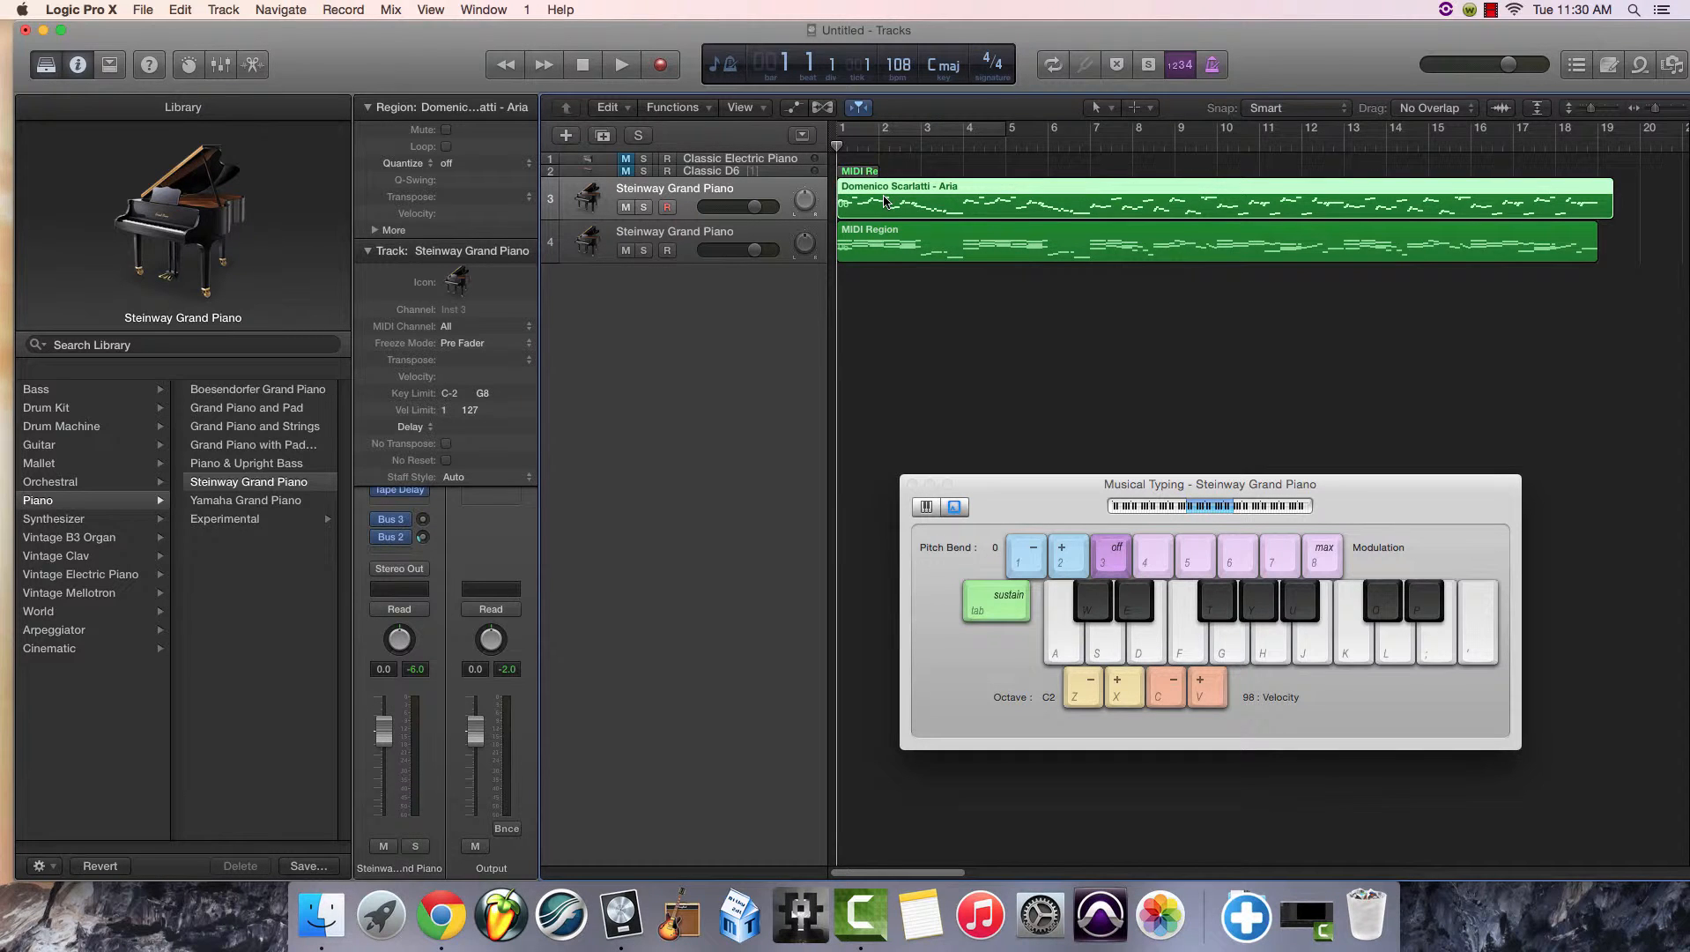
right_click(884, 201)
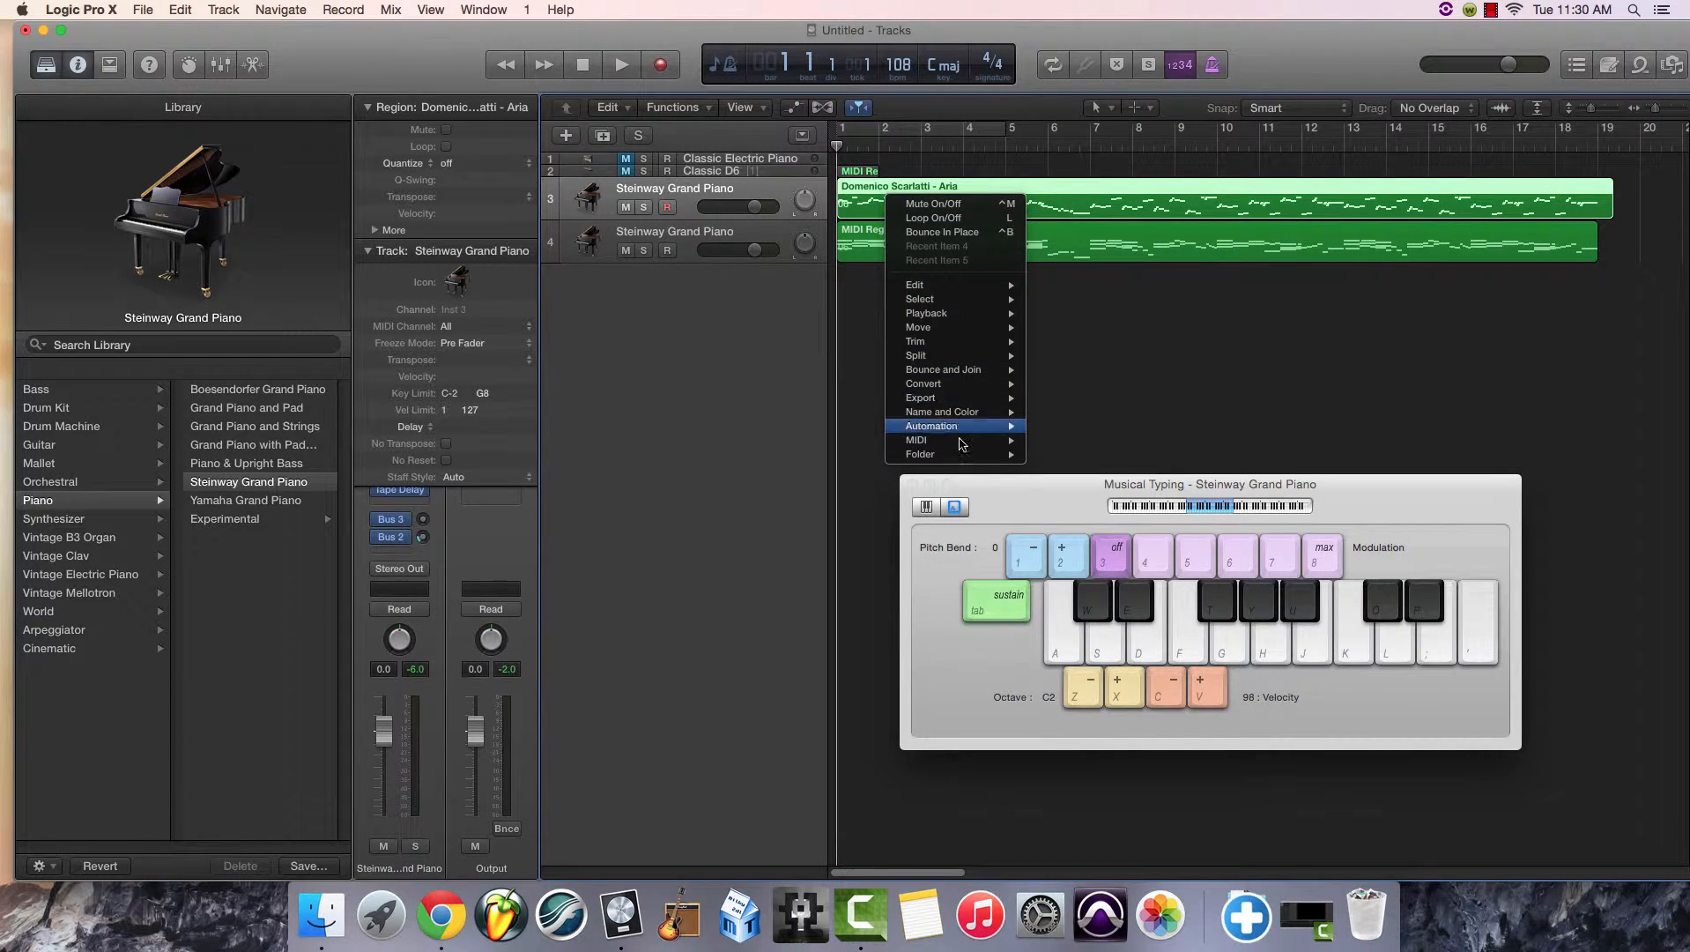
mouse_move(963, 441)
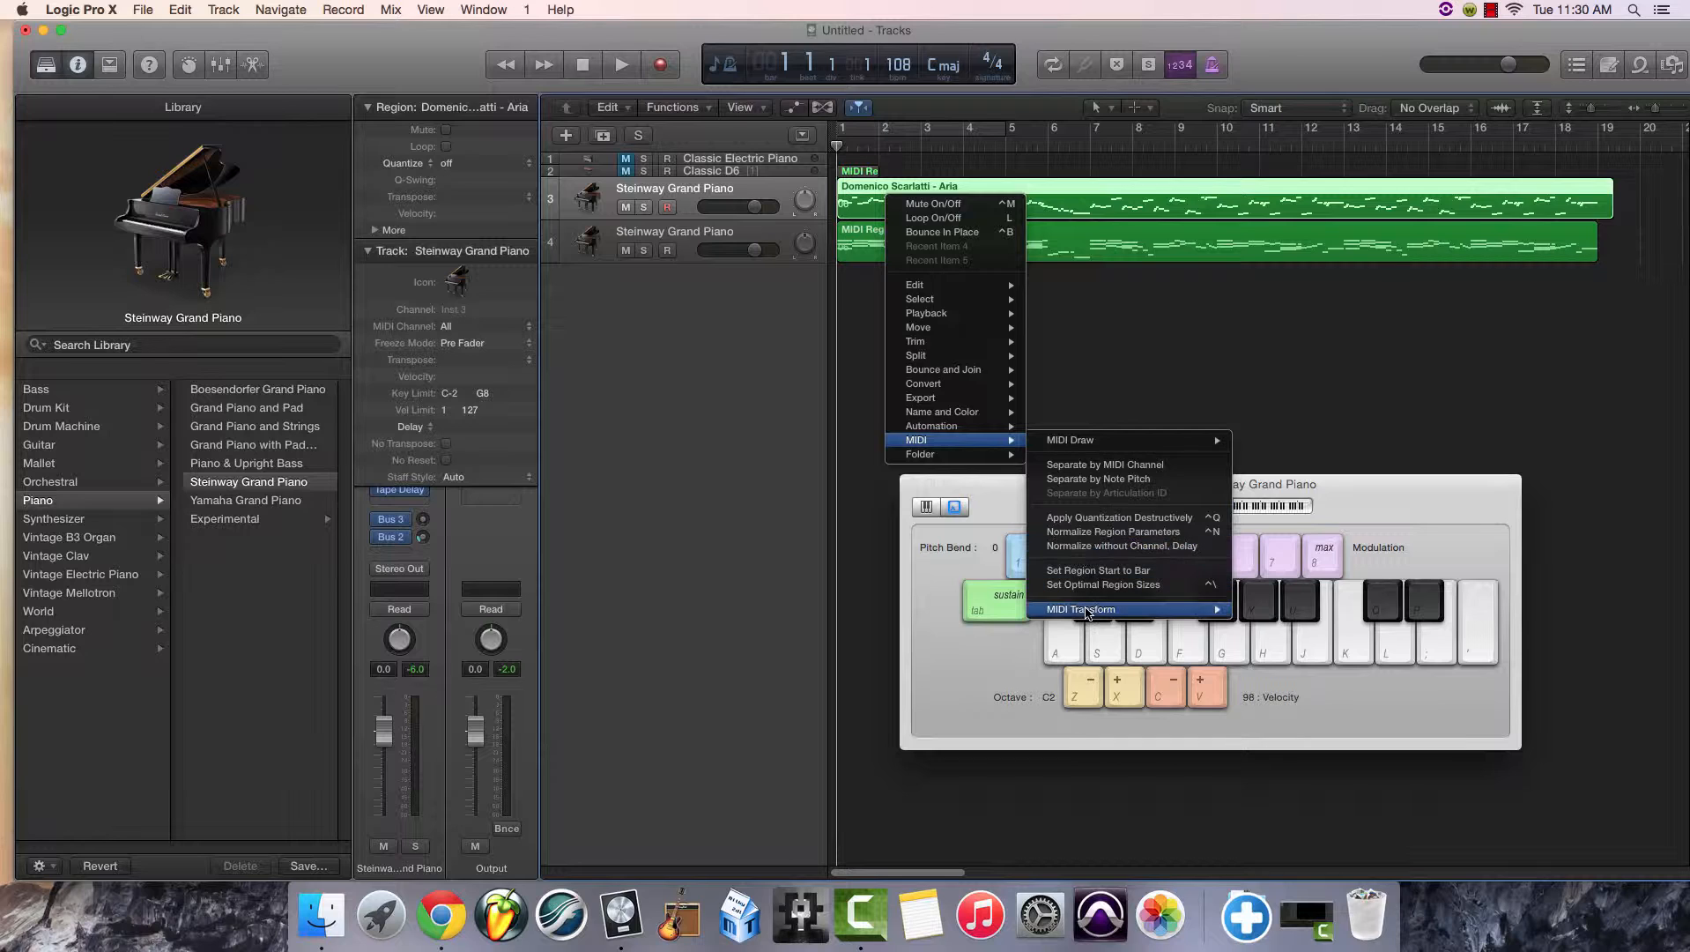
mouse_move(1087, 612)
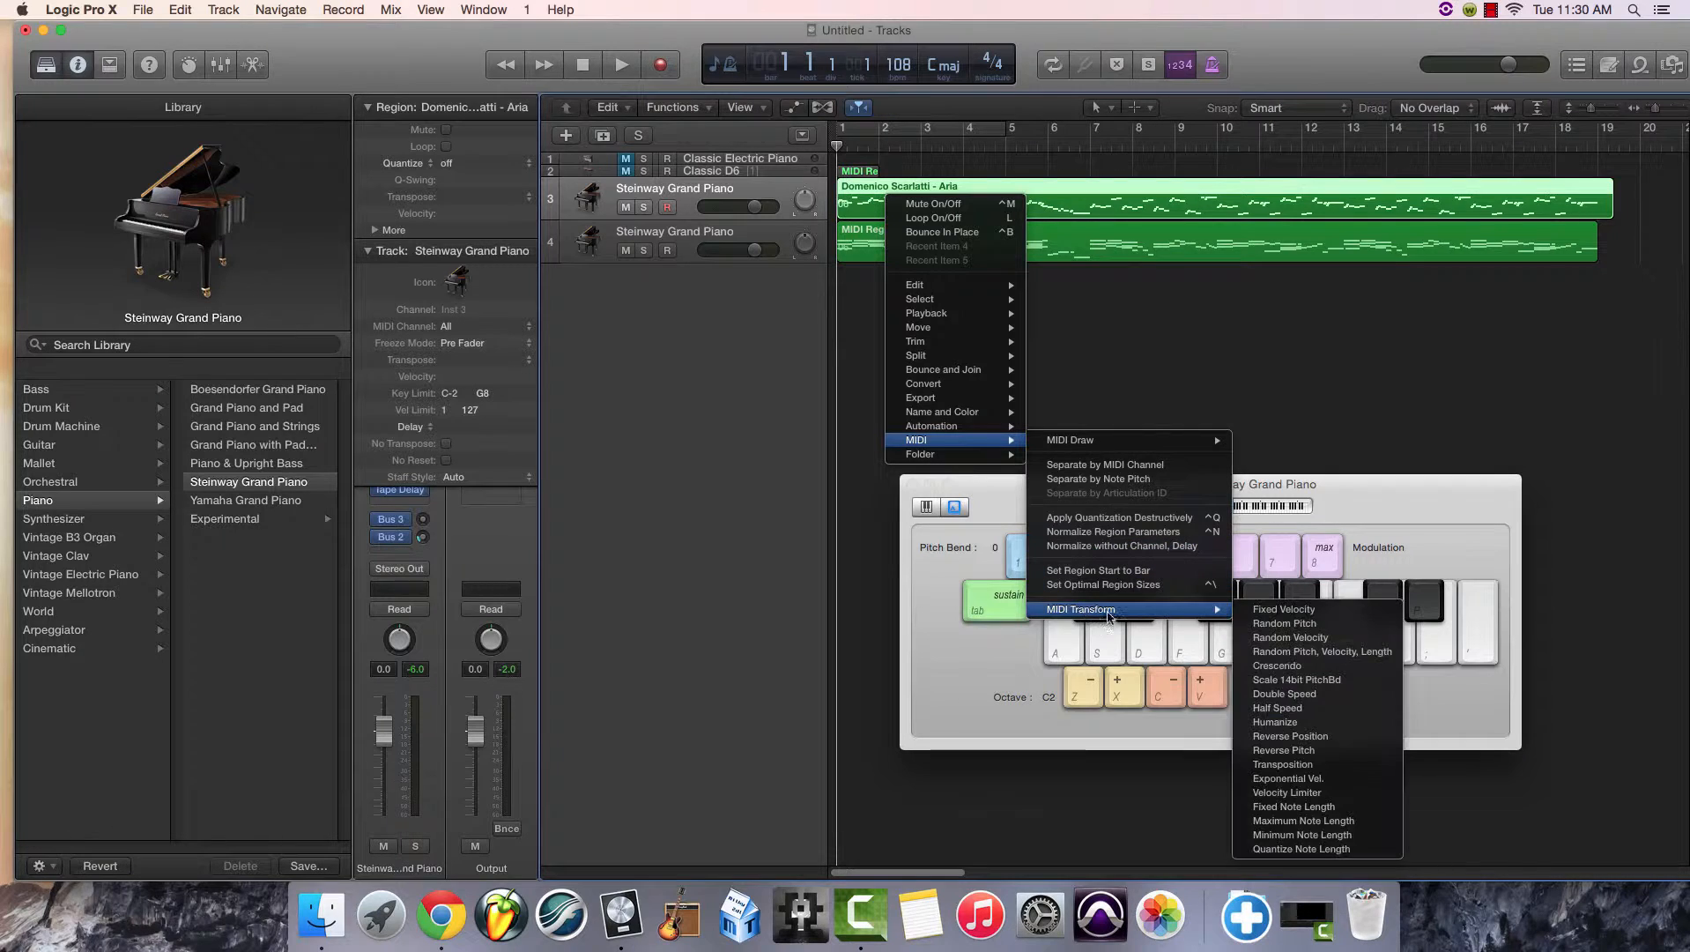
click(1272, 769)
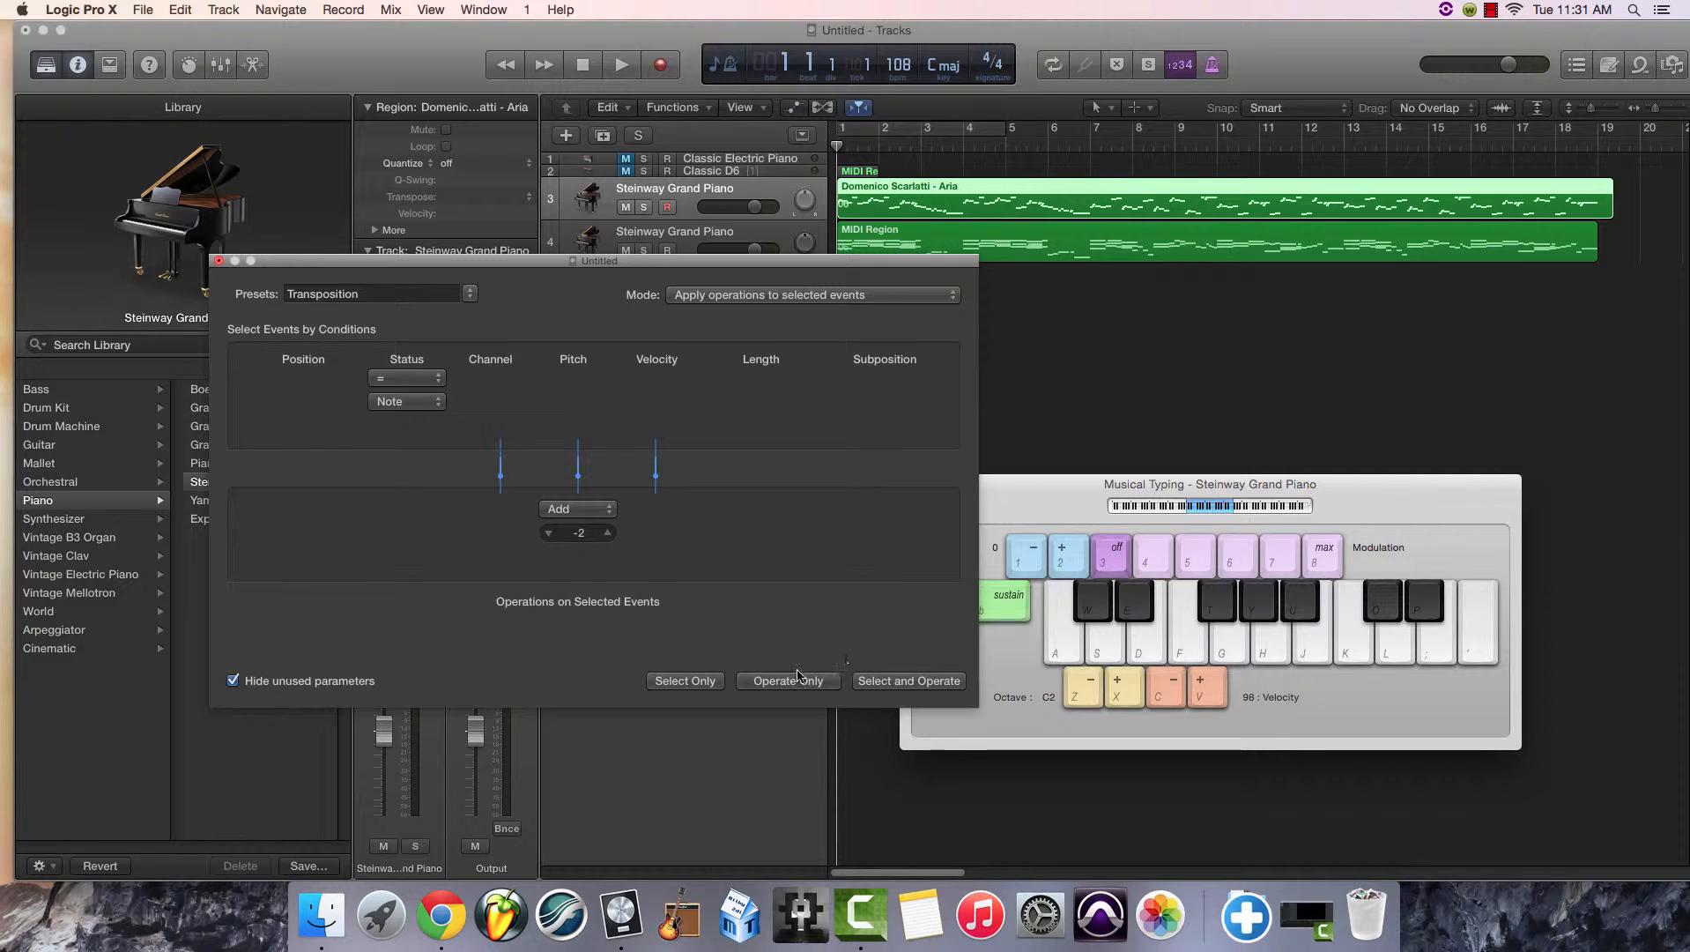
click(886, 687)
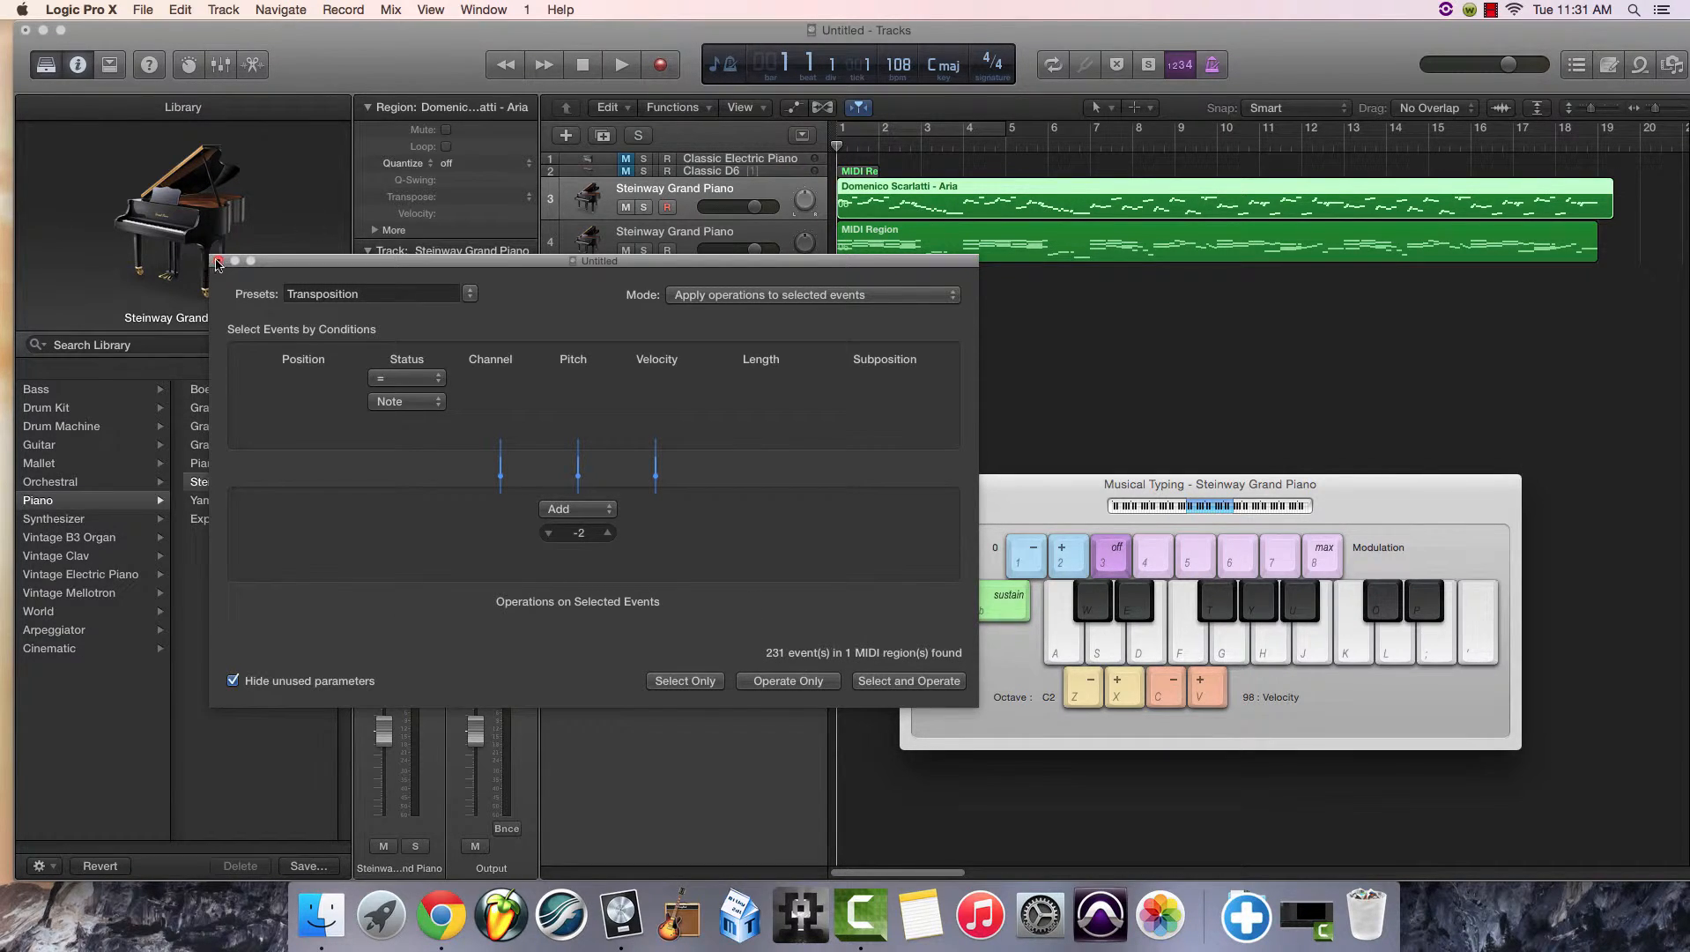
key(super+w)
Transpose the notes of the long MIDI Region on track 4 by -2 with MIDI Transform, and audition both tracks' opening.
click(657, 236)
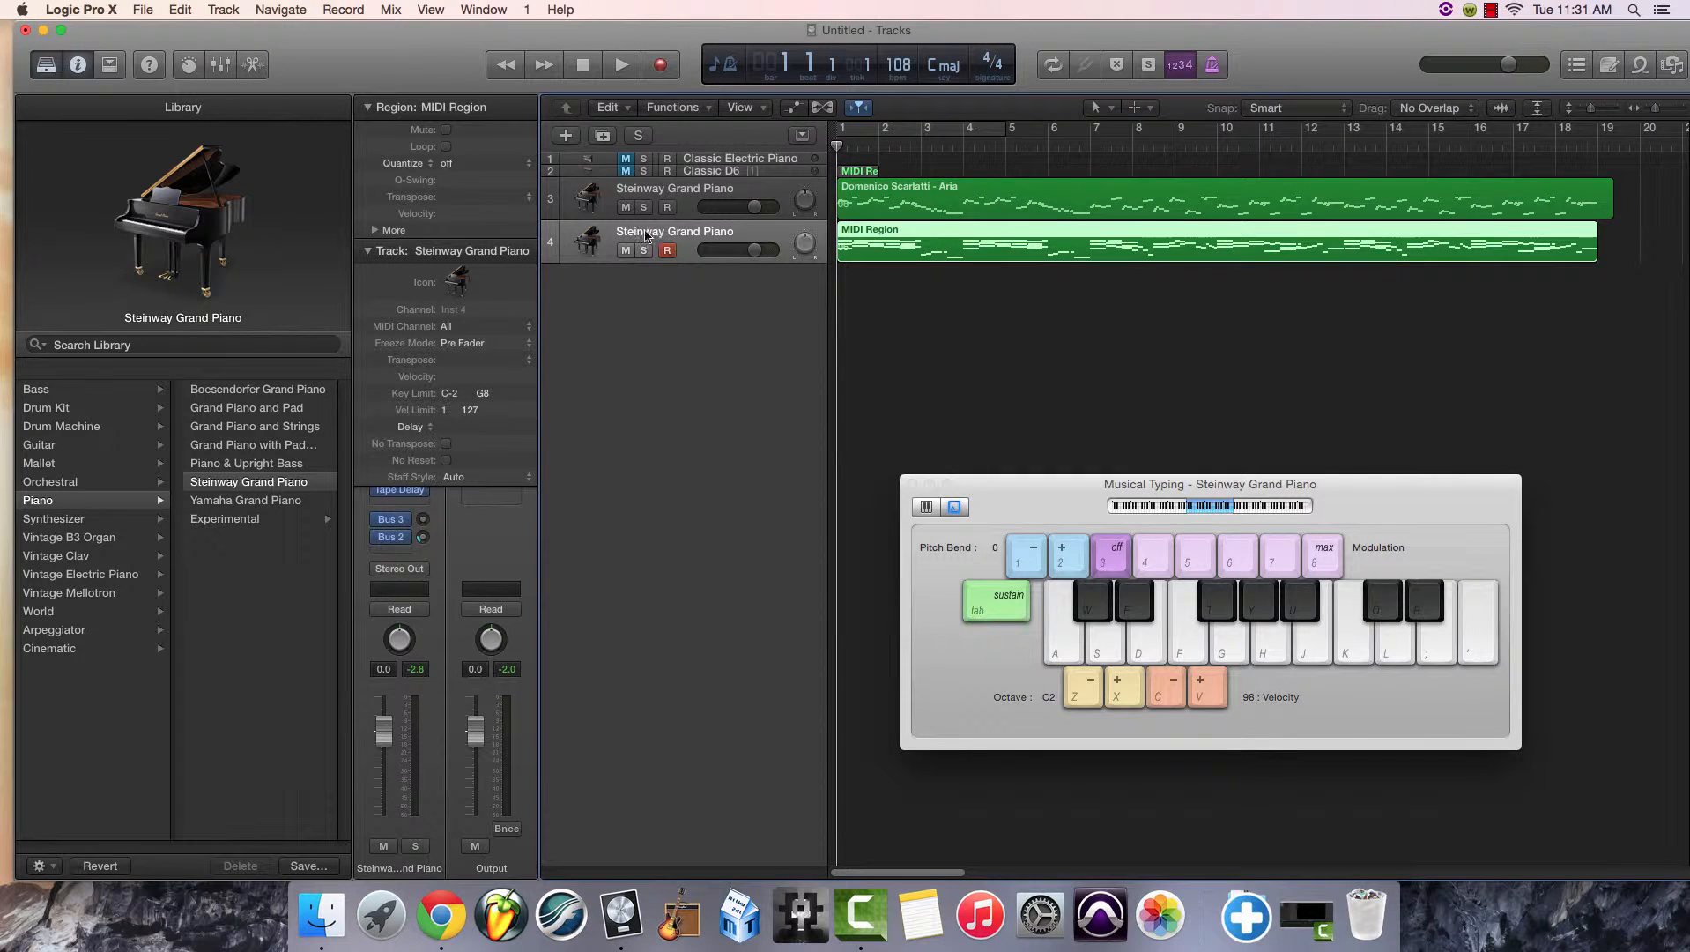
right_click(661, 236)
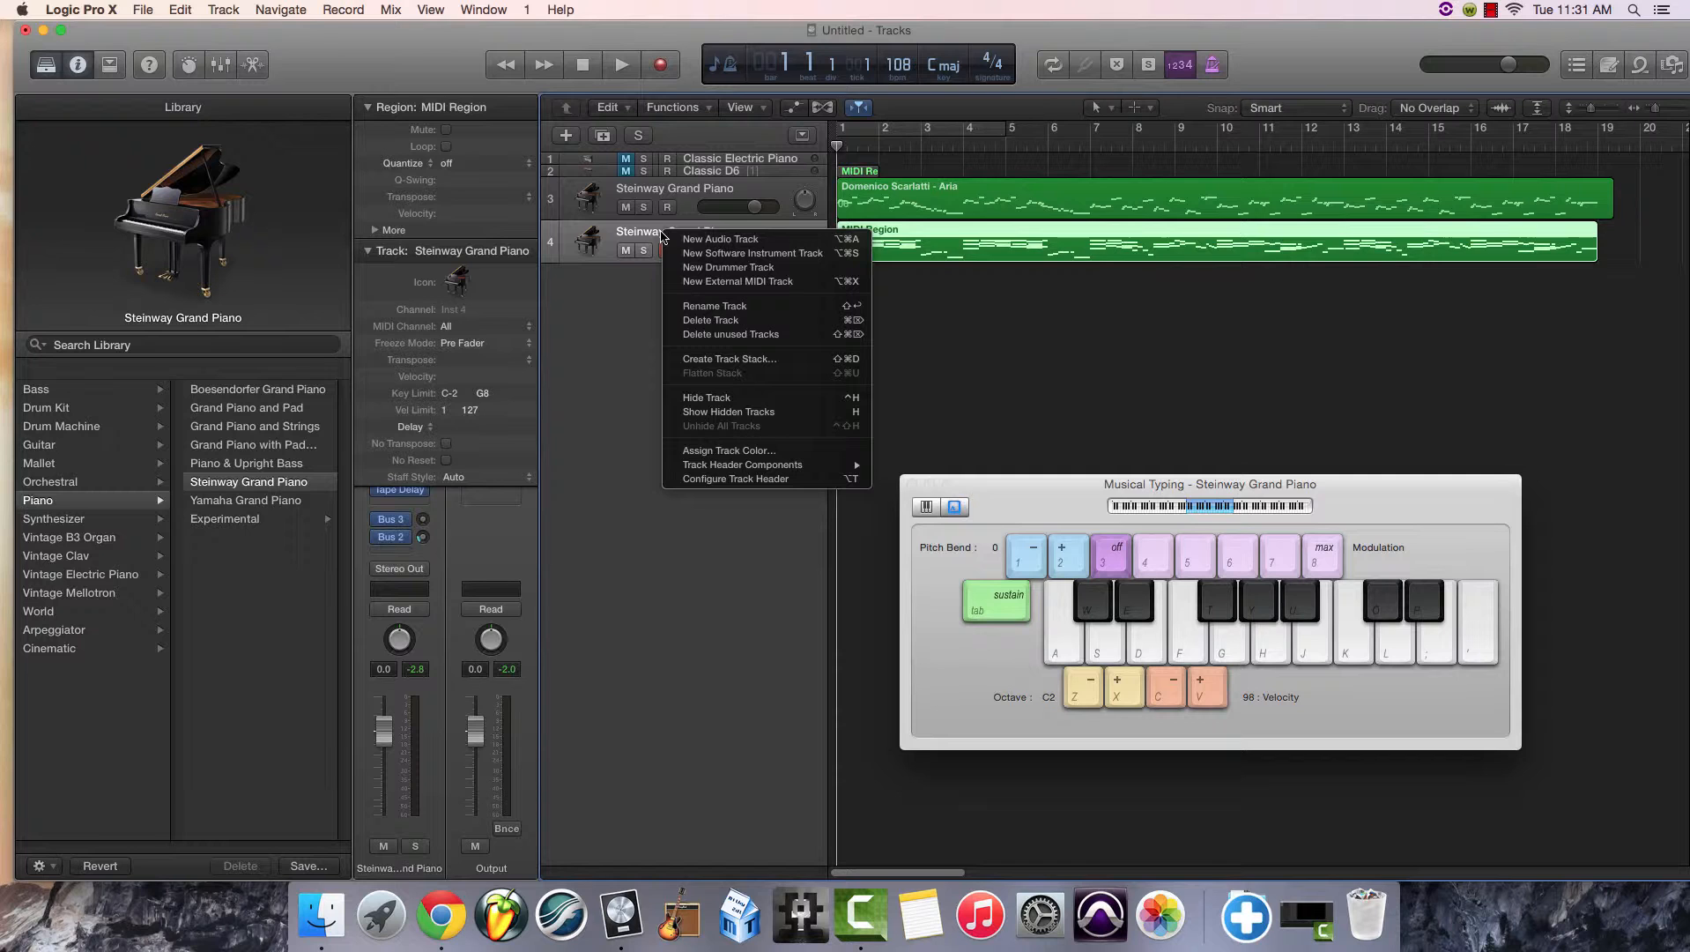
click(912, 235)
right_click(912, 238)
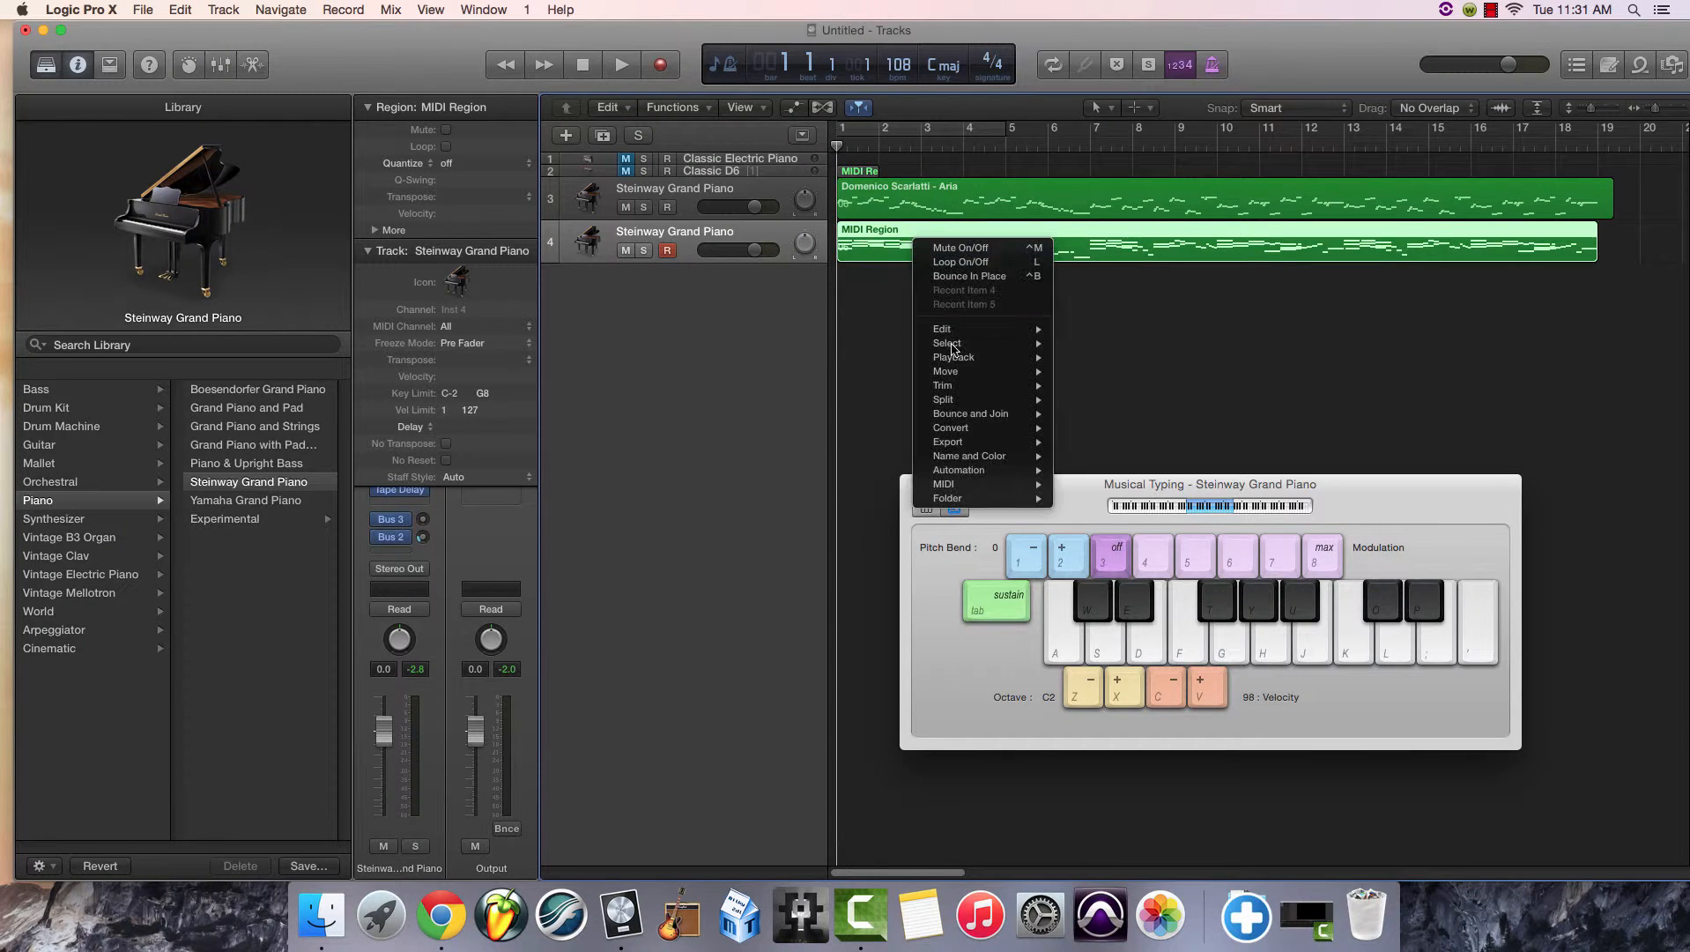
mouse_move(974, 483)
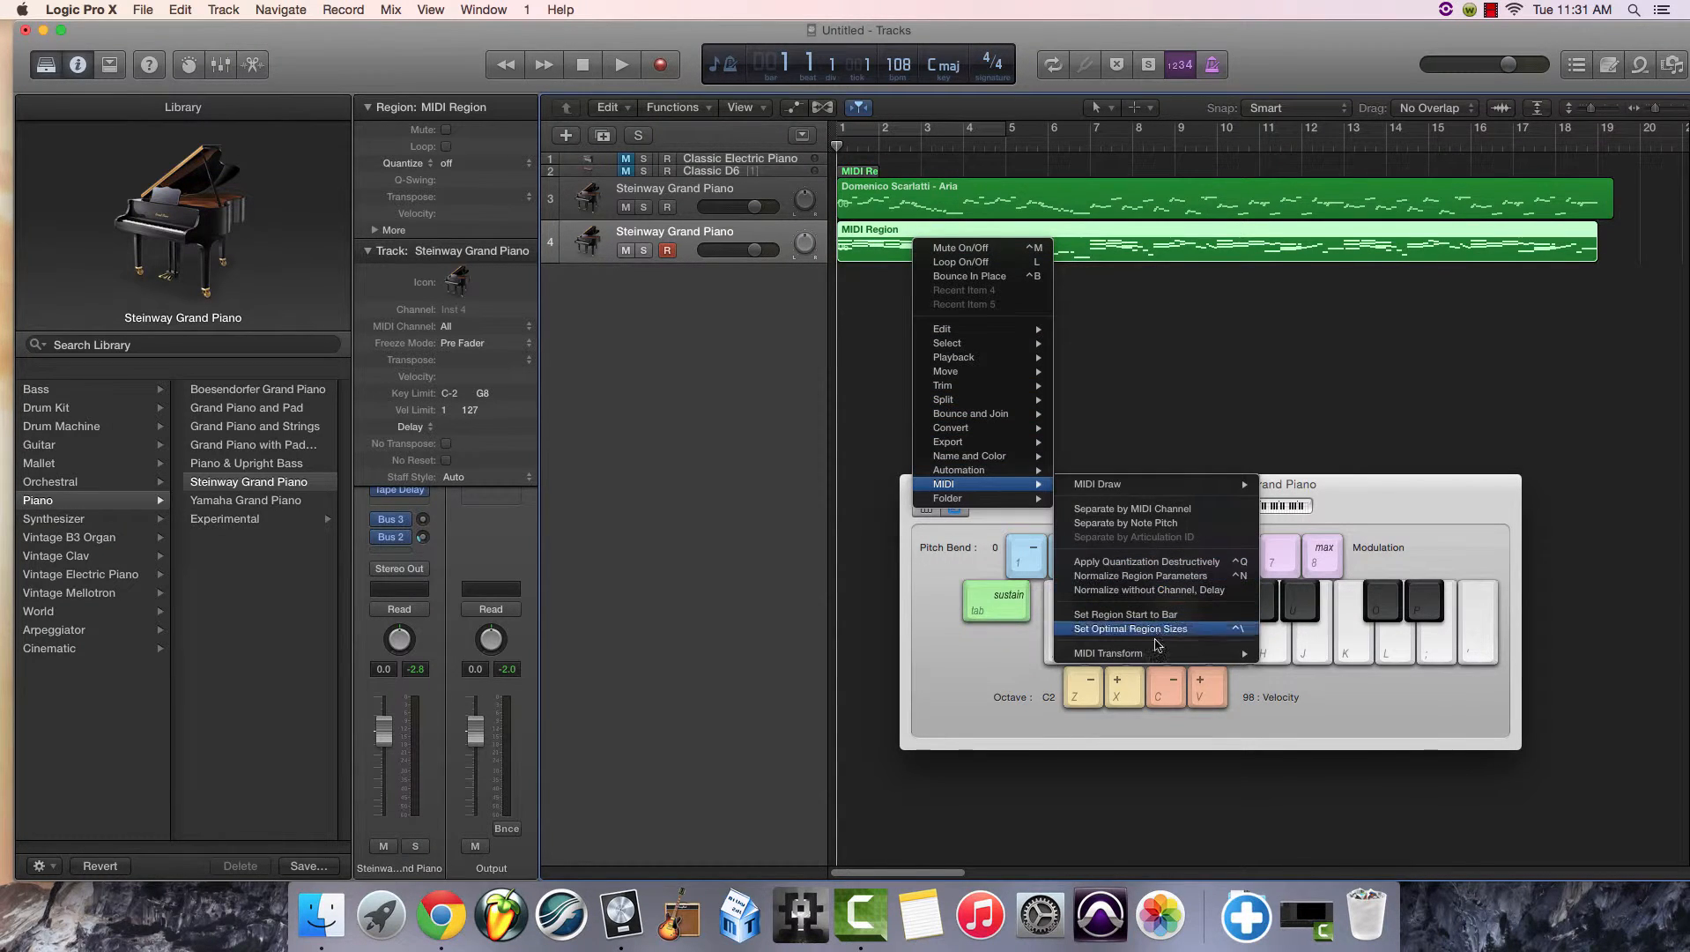
mouse_move(1160, 655)
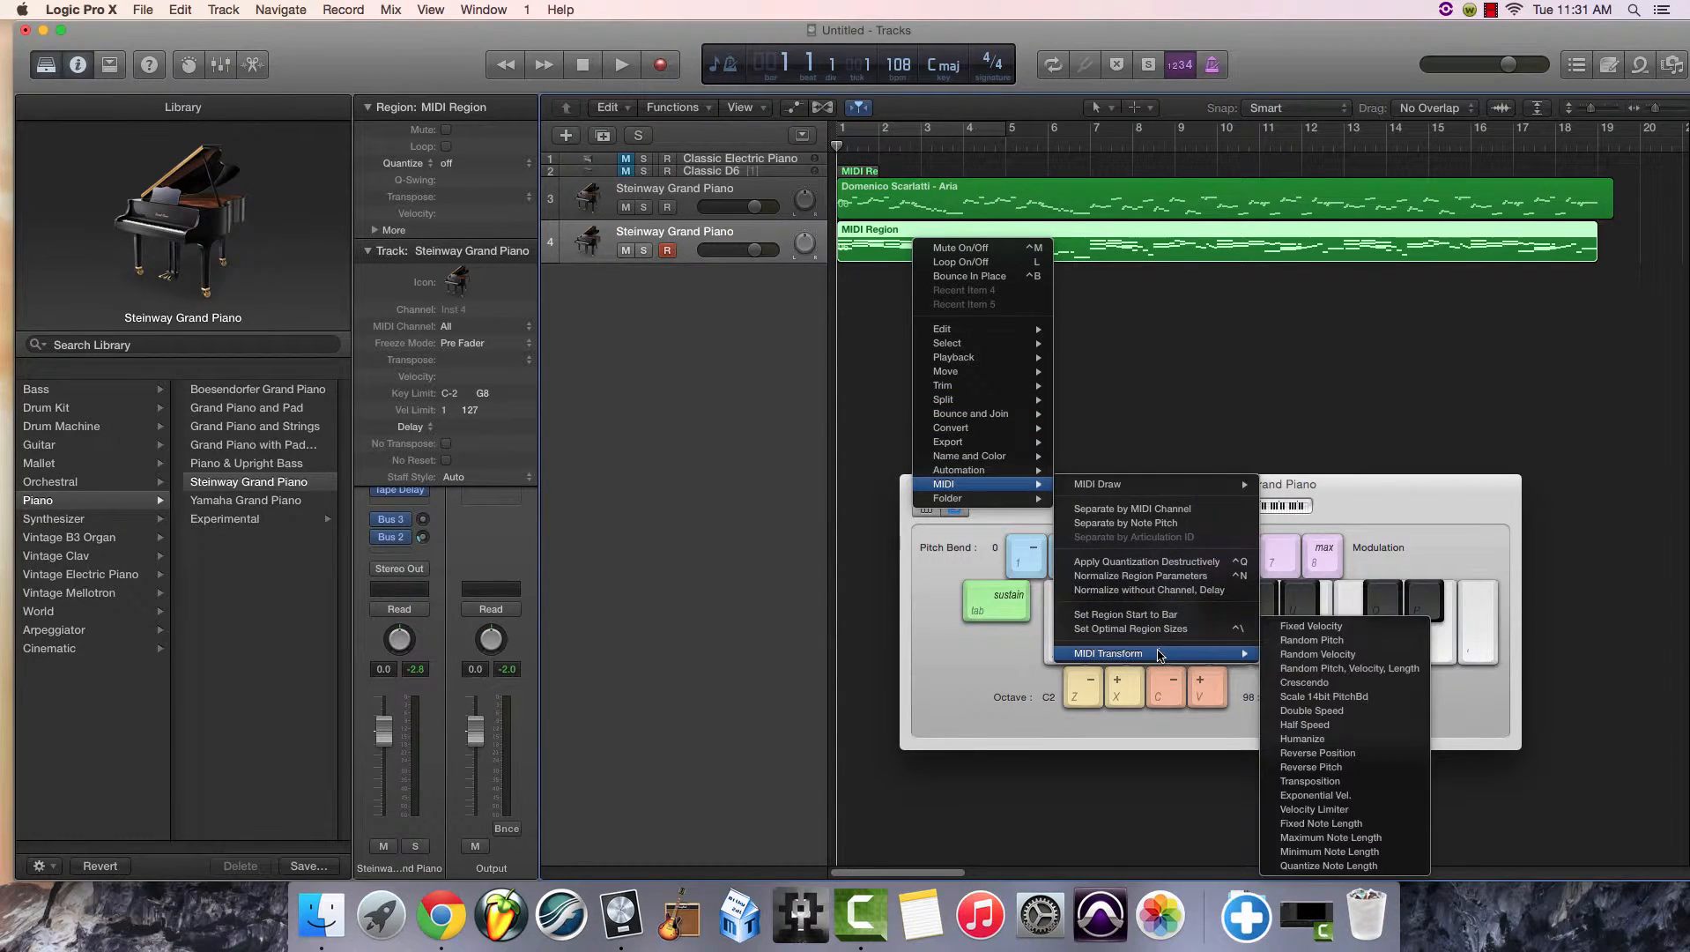
click(1327, 782)
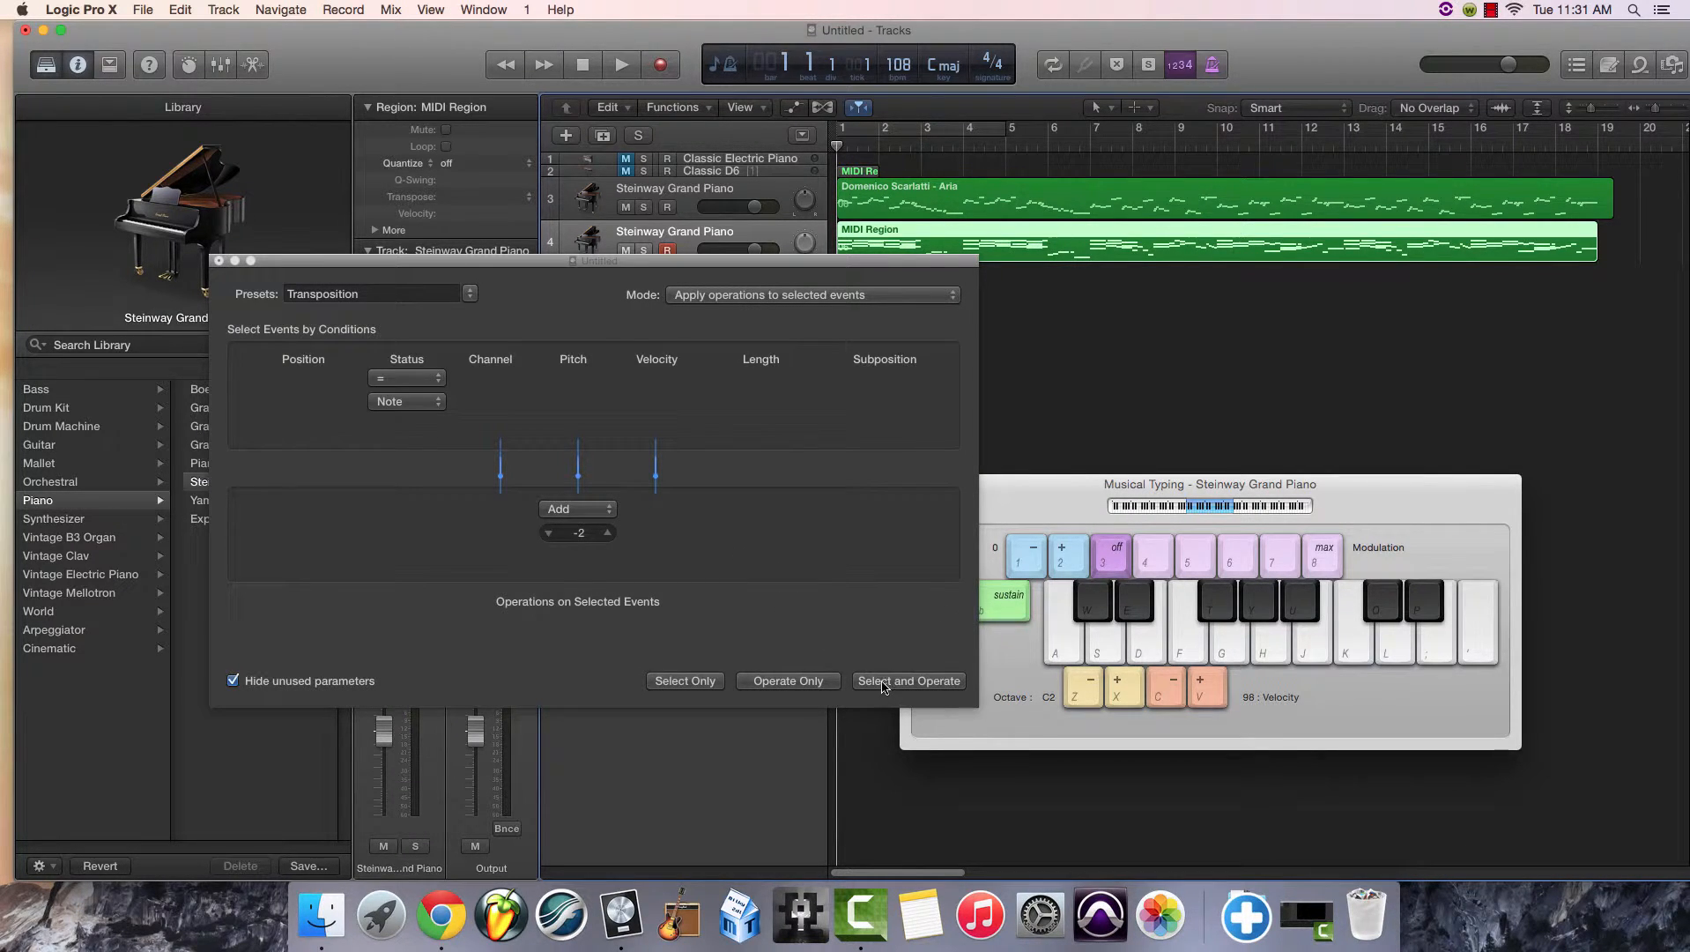
click(884, 685)
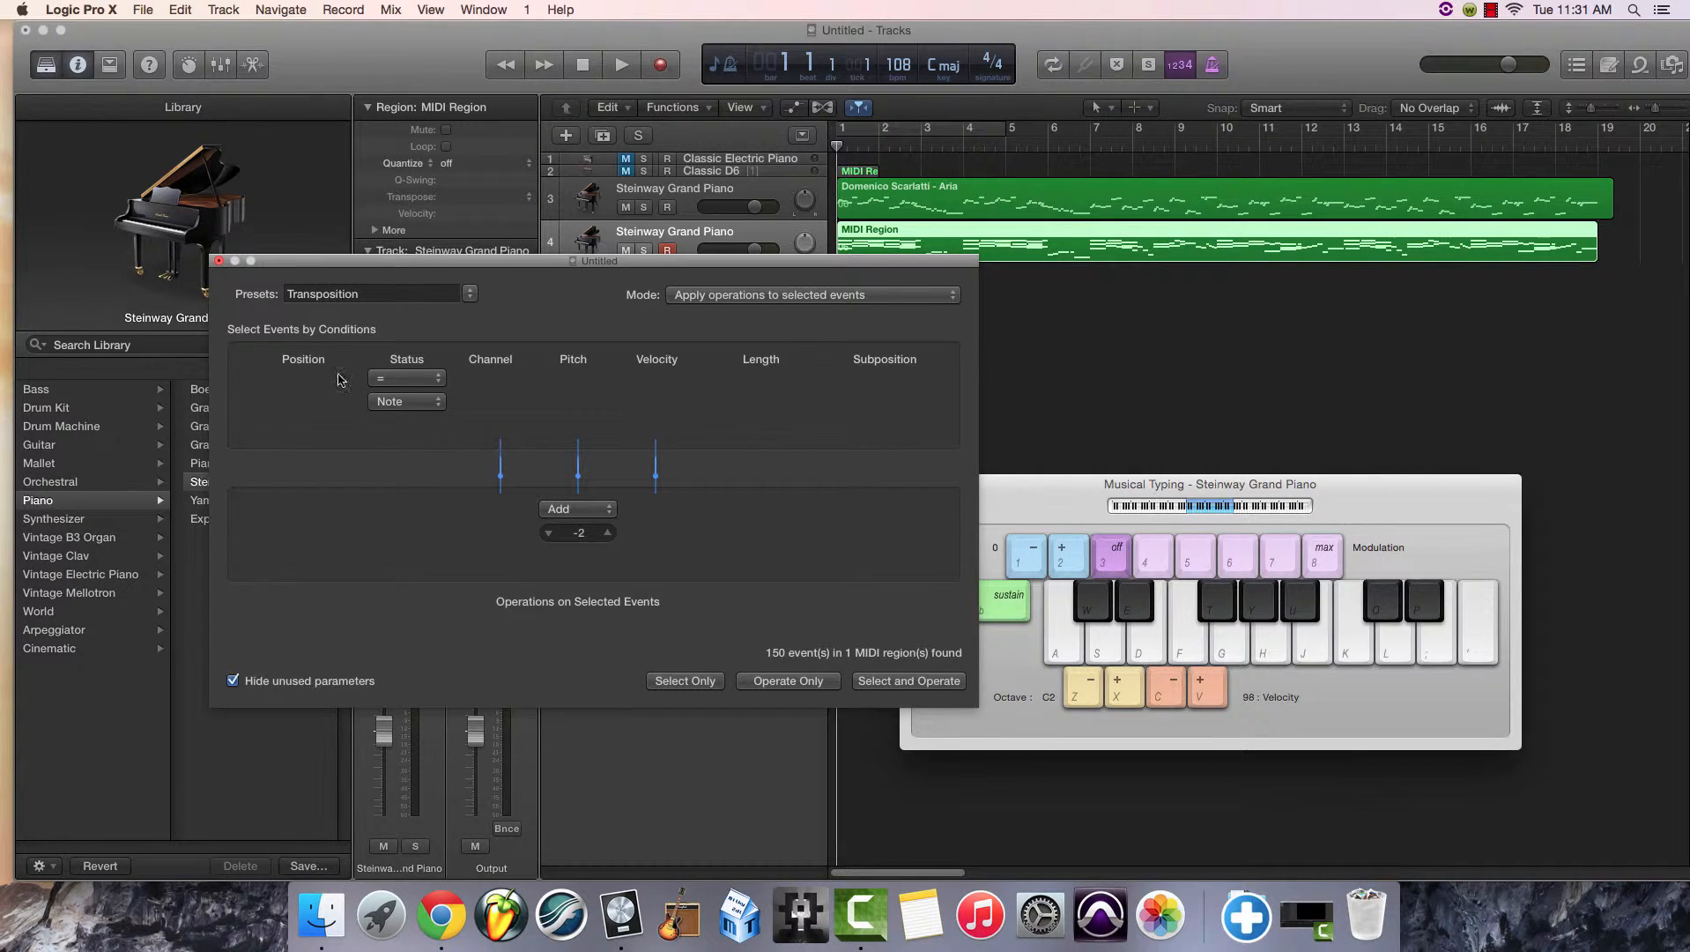
click(219, 262)
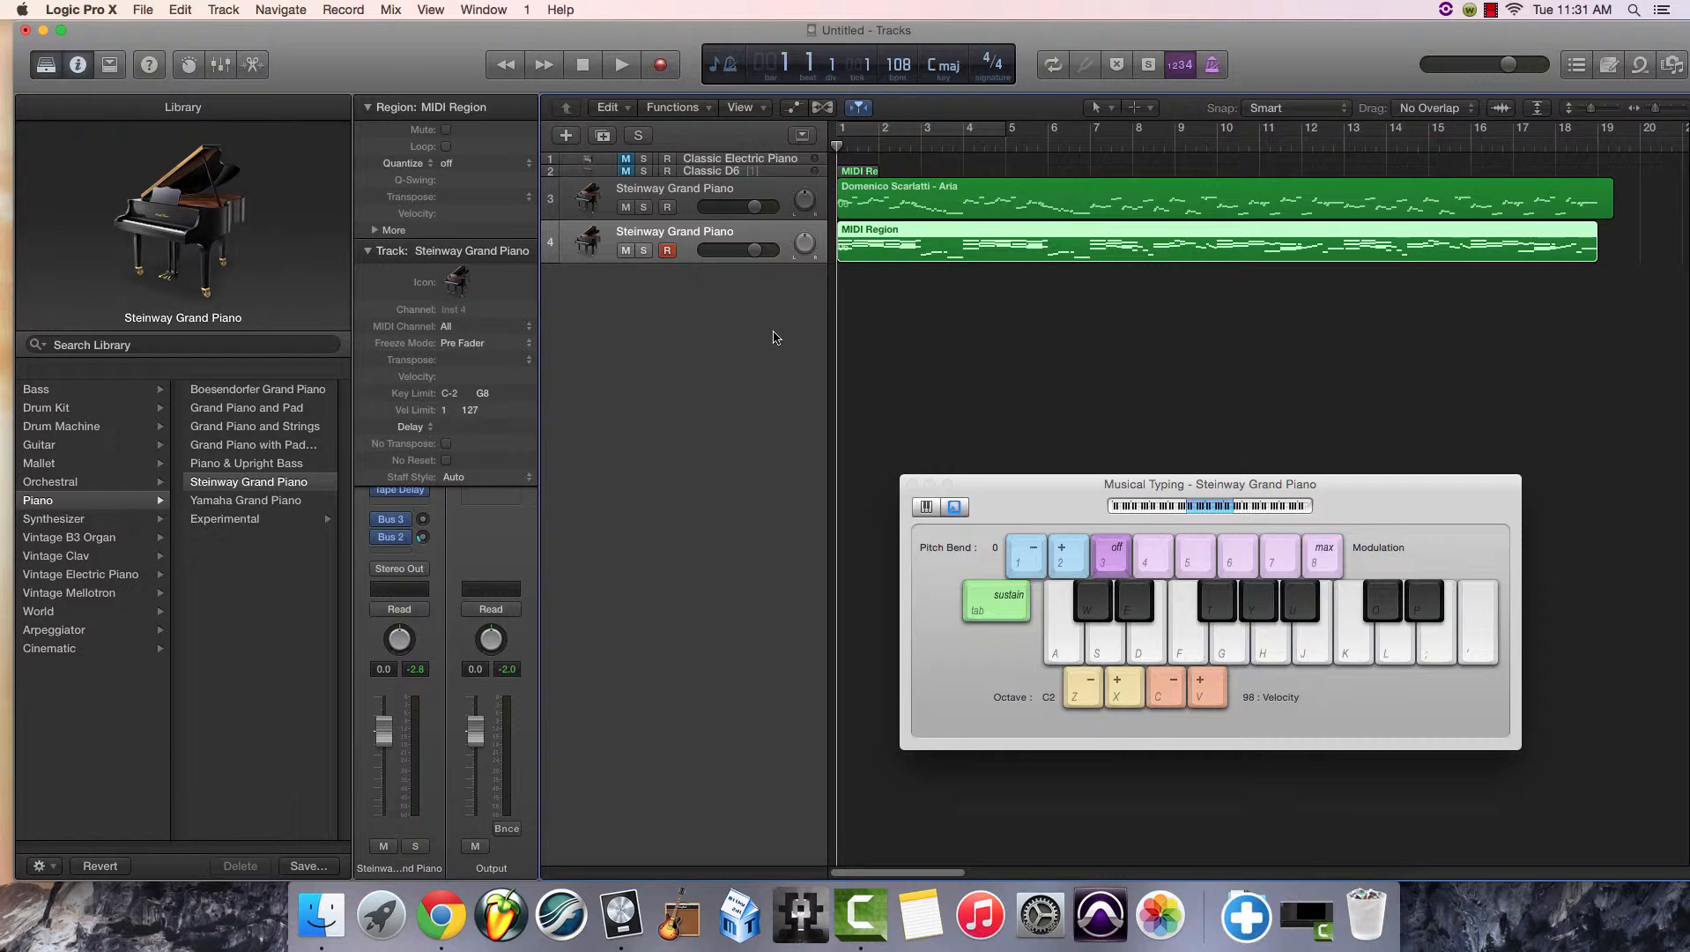
click(621, 66)
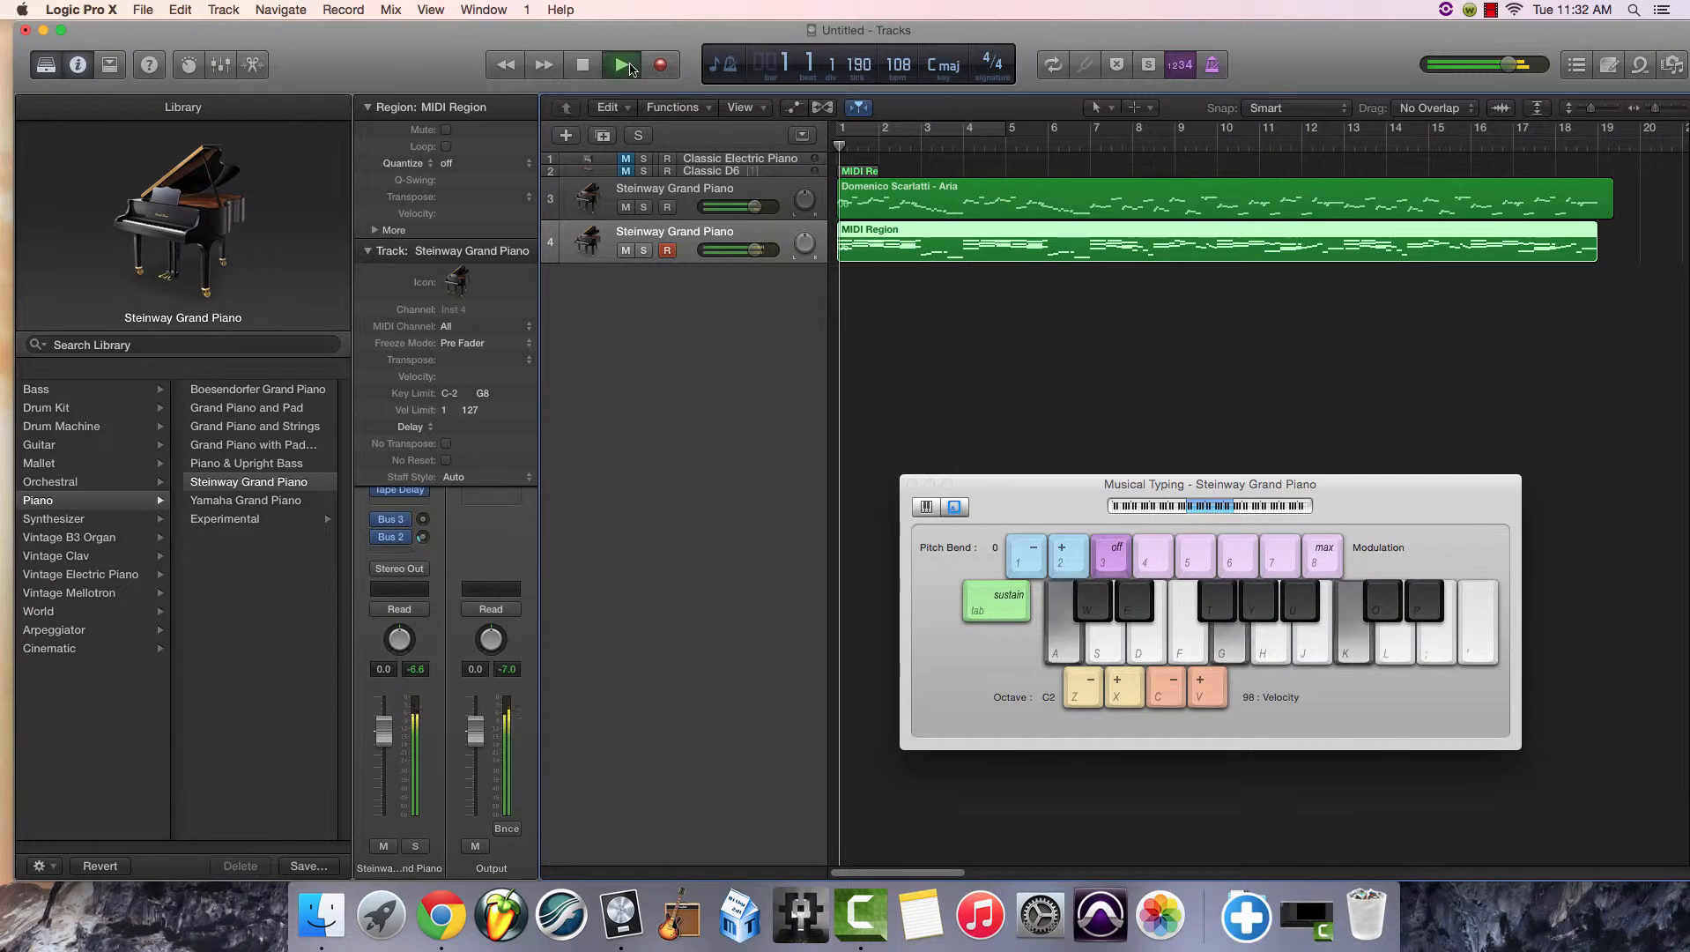
click(584, 66)
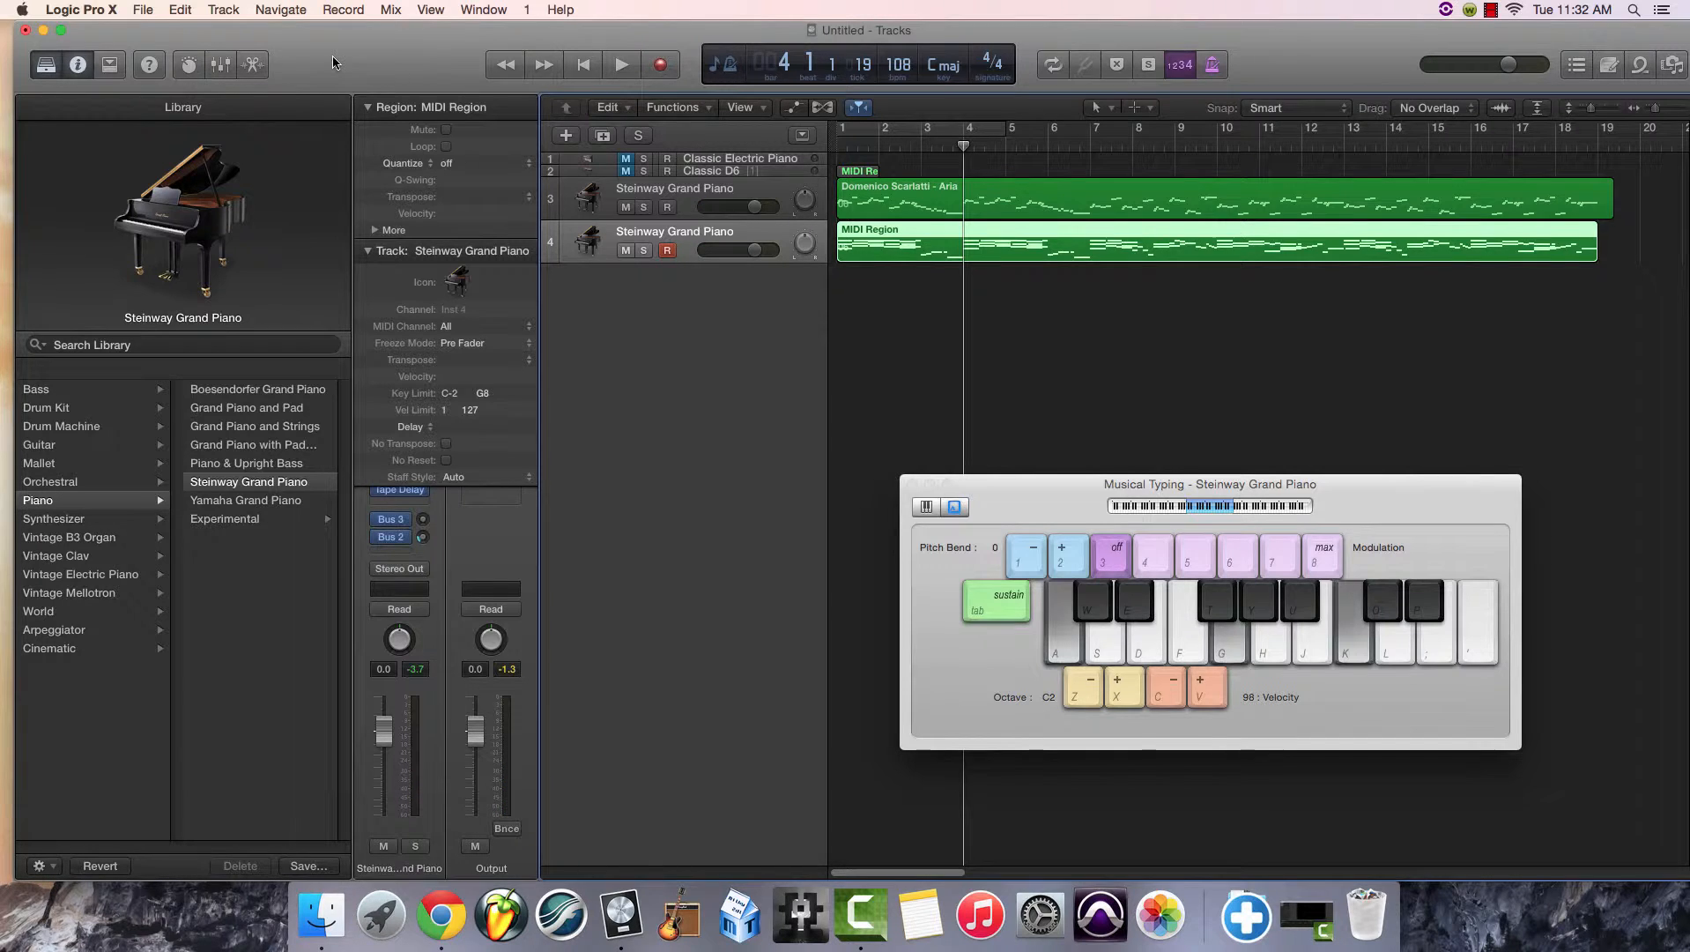
Set up a bounce of the whole project with MP3 as the only destination, 24 Bit resolution, and accept the settings.
click(118, 10)
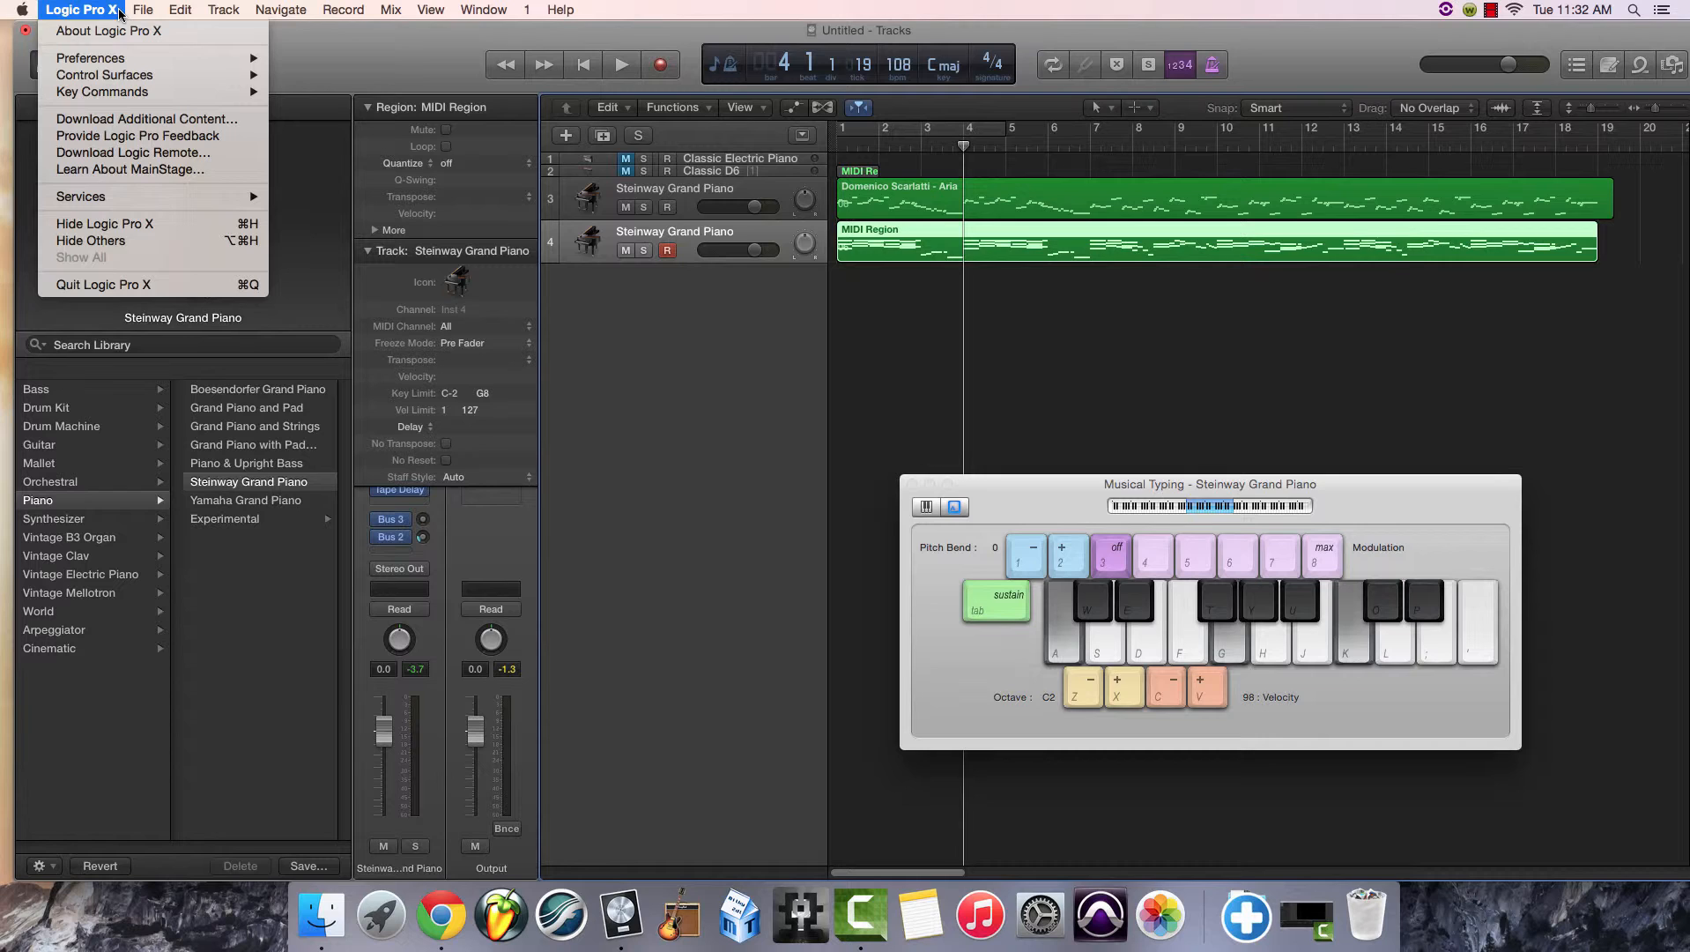
mouse_move(145, 11)
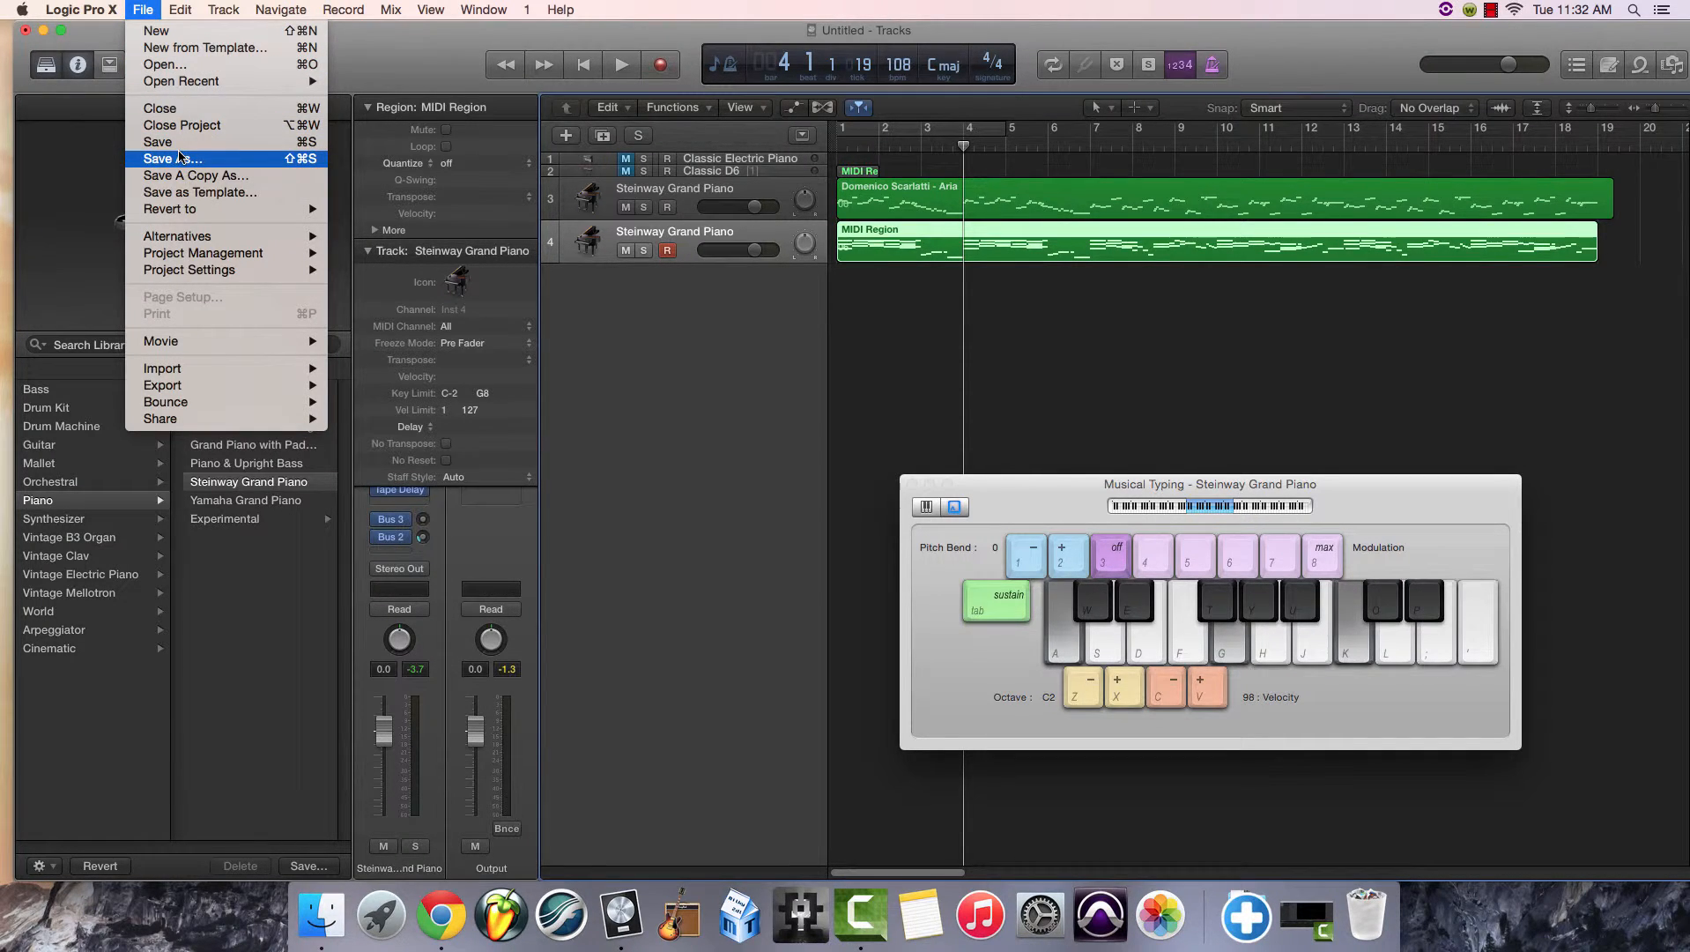
mouse_move(219, 404)
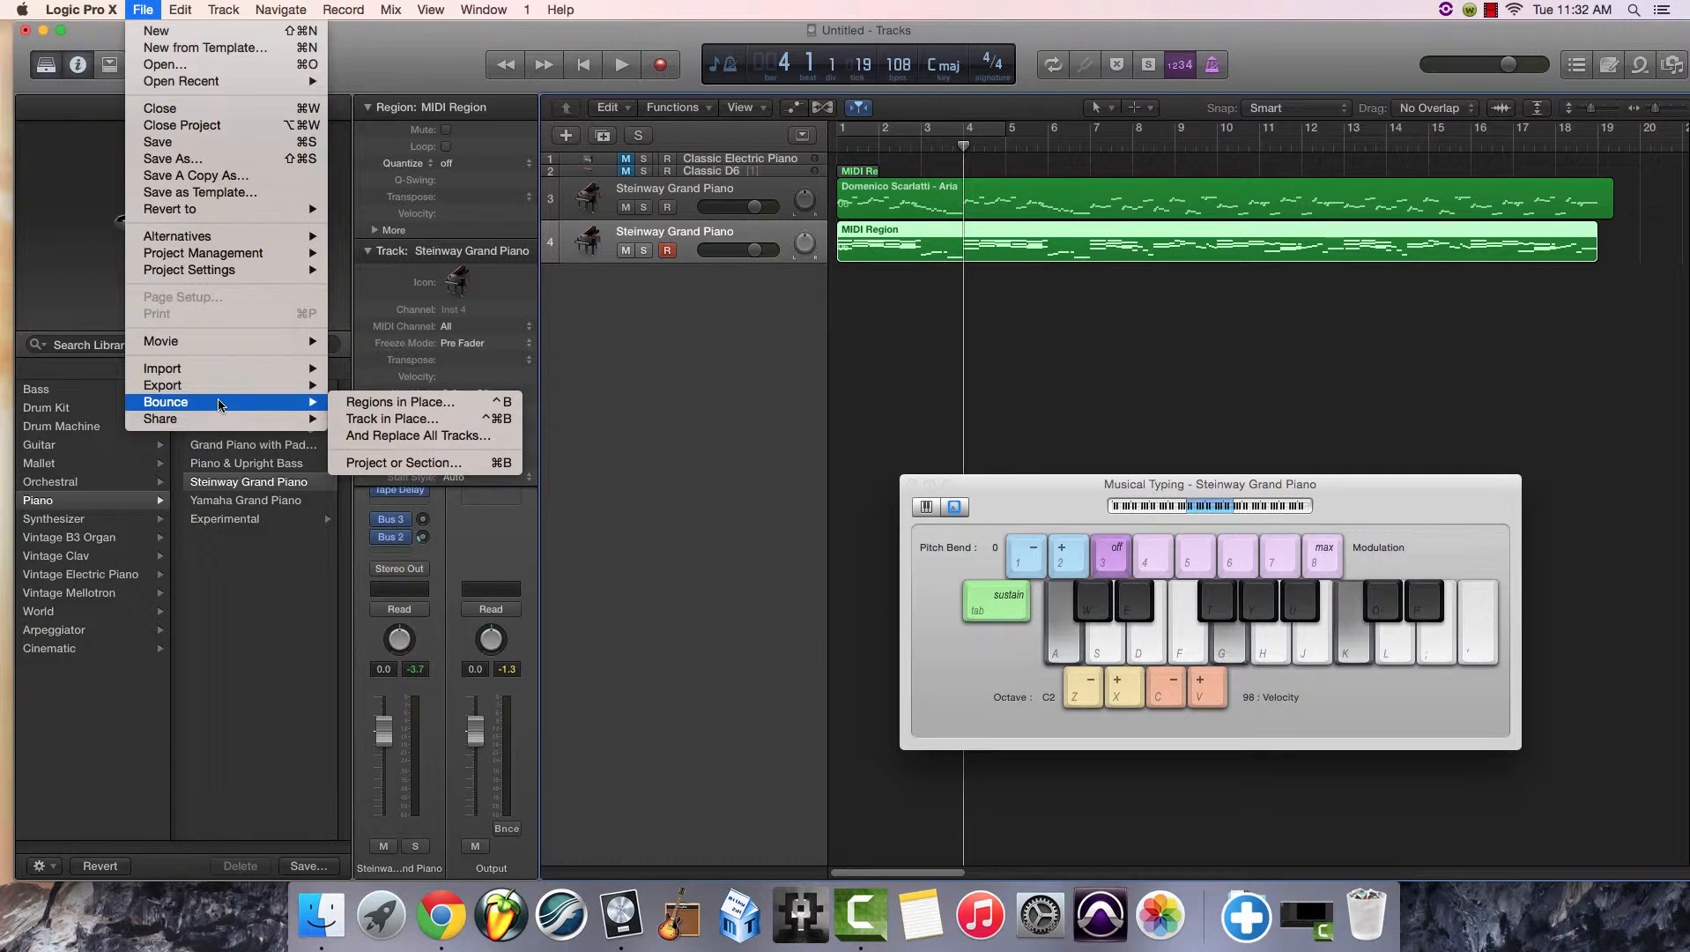
click(385, 470)
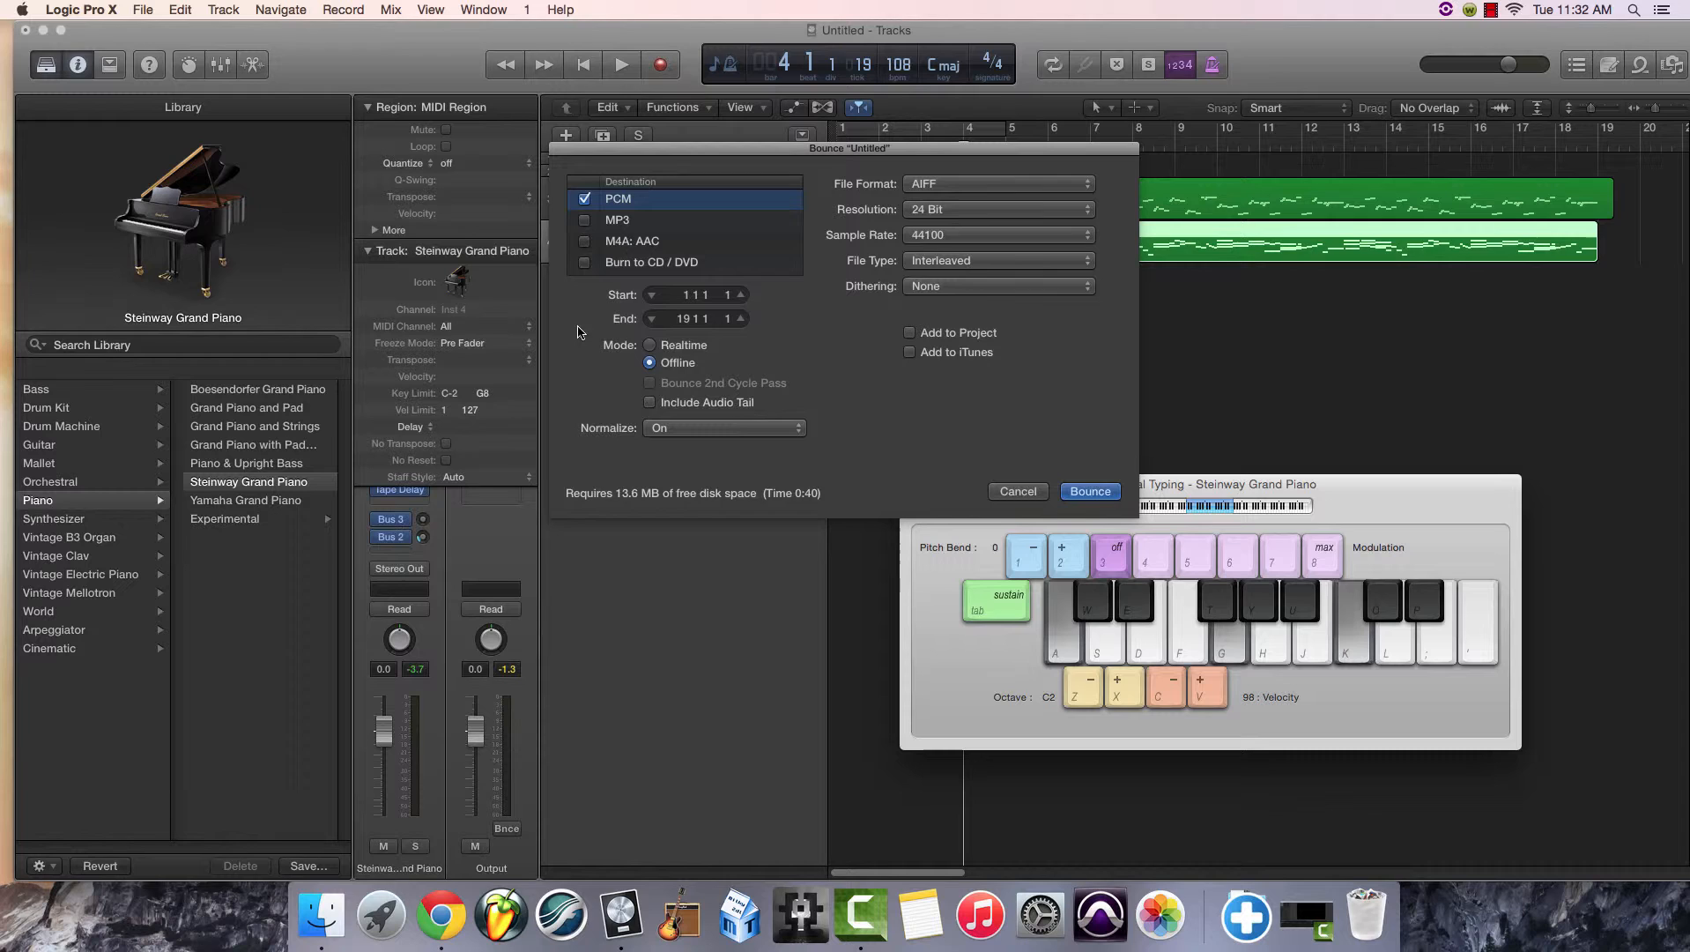
click(585, 221)
click(584, 200)
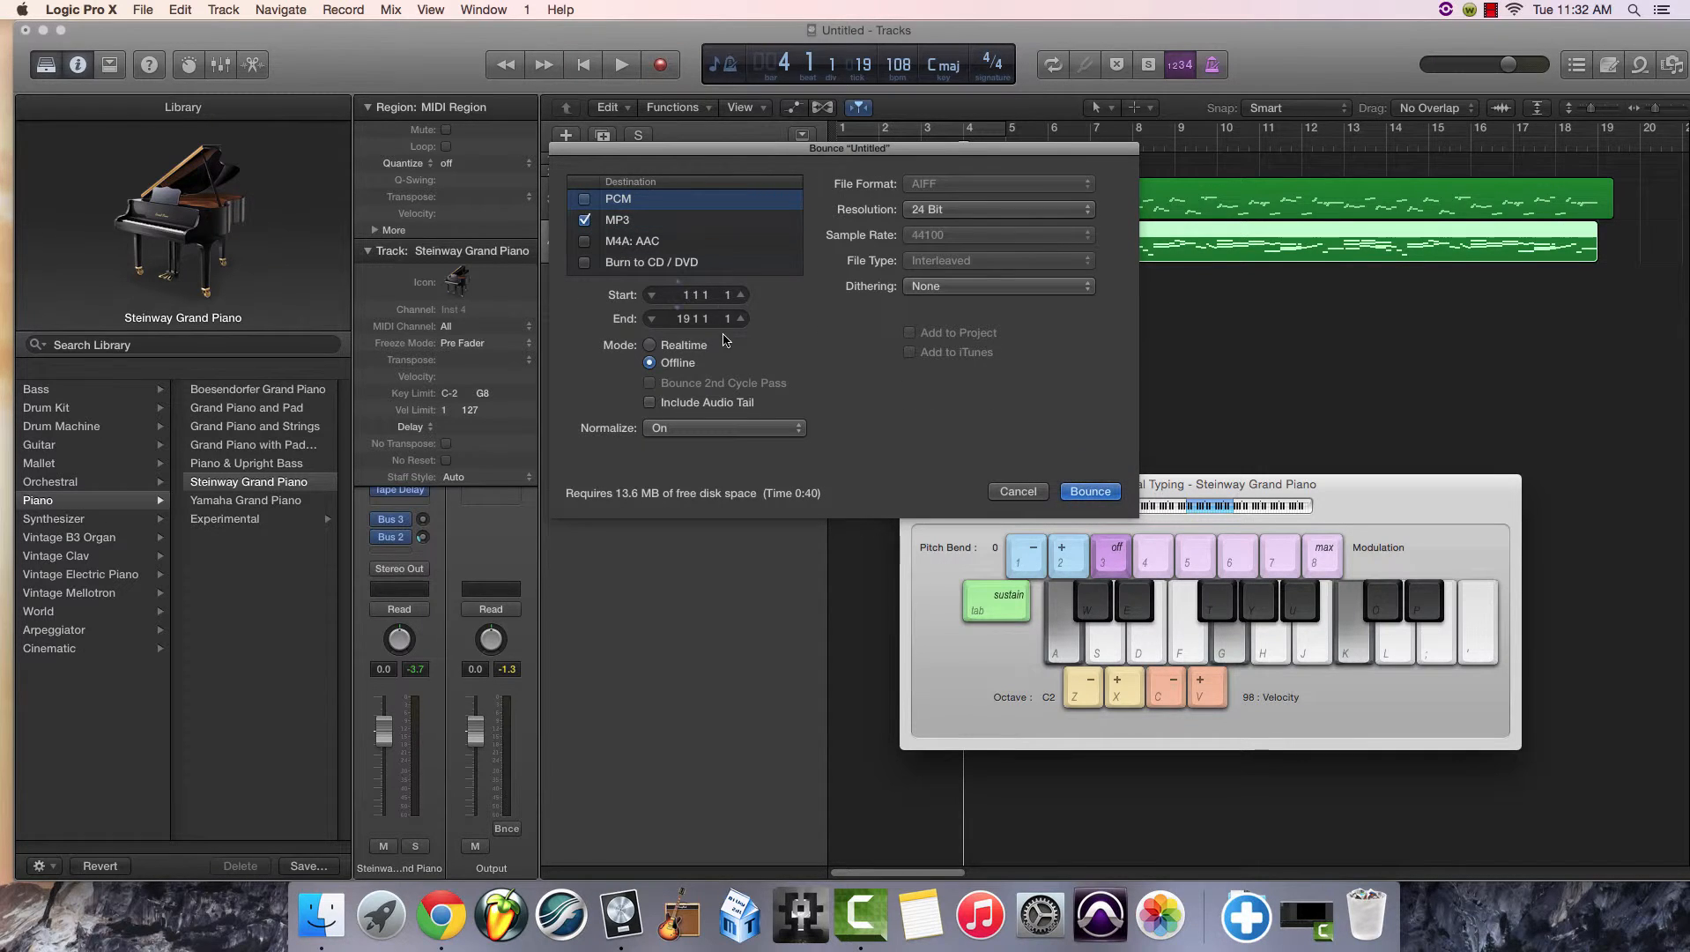
click(939, 211)
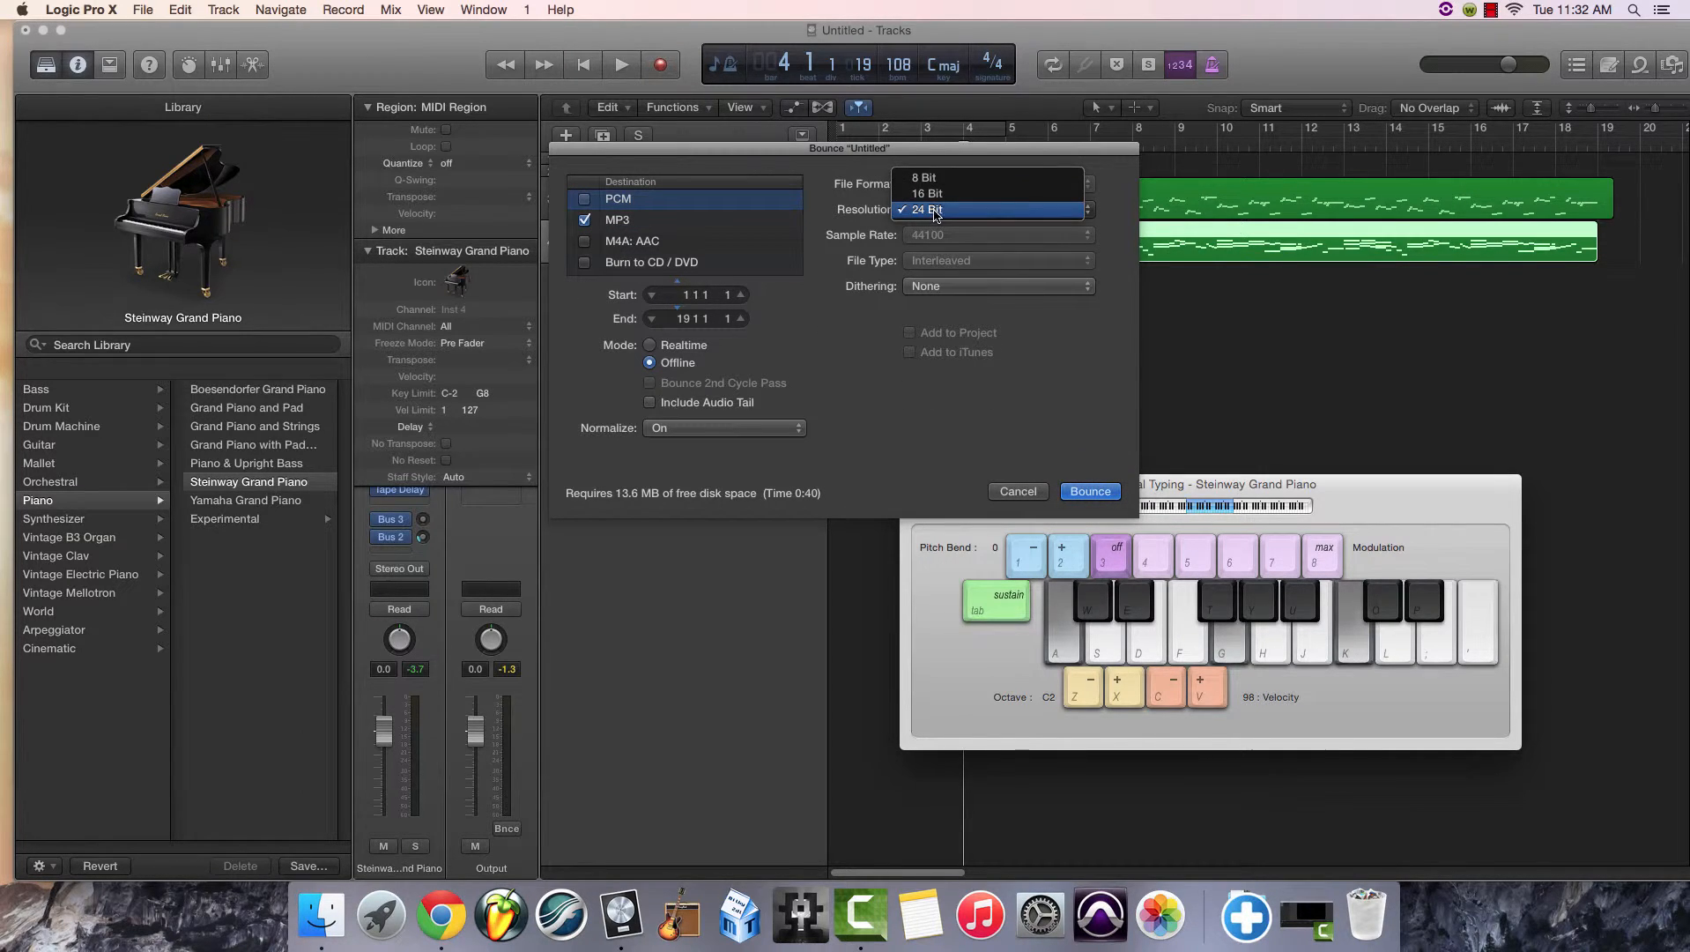
click(934, 211)
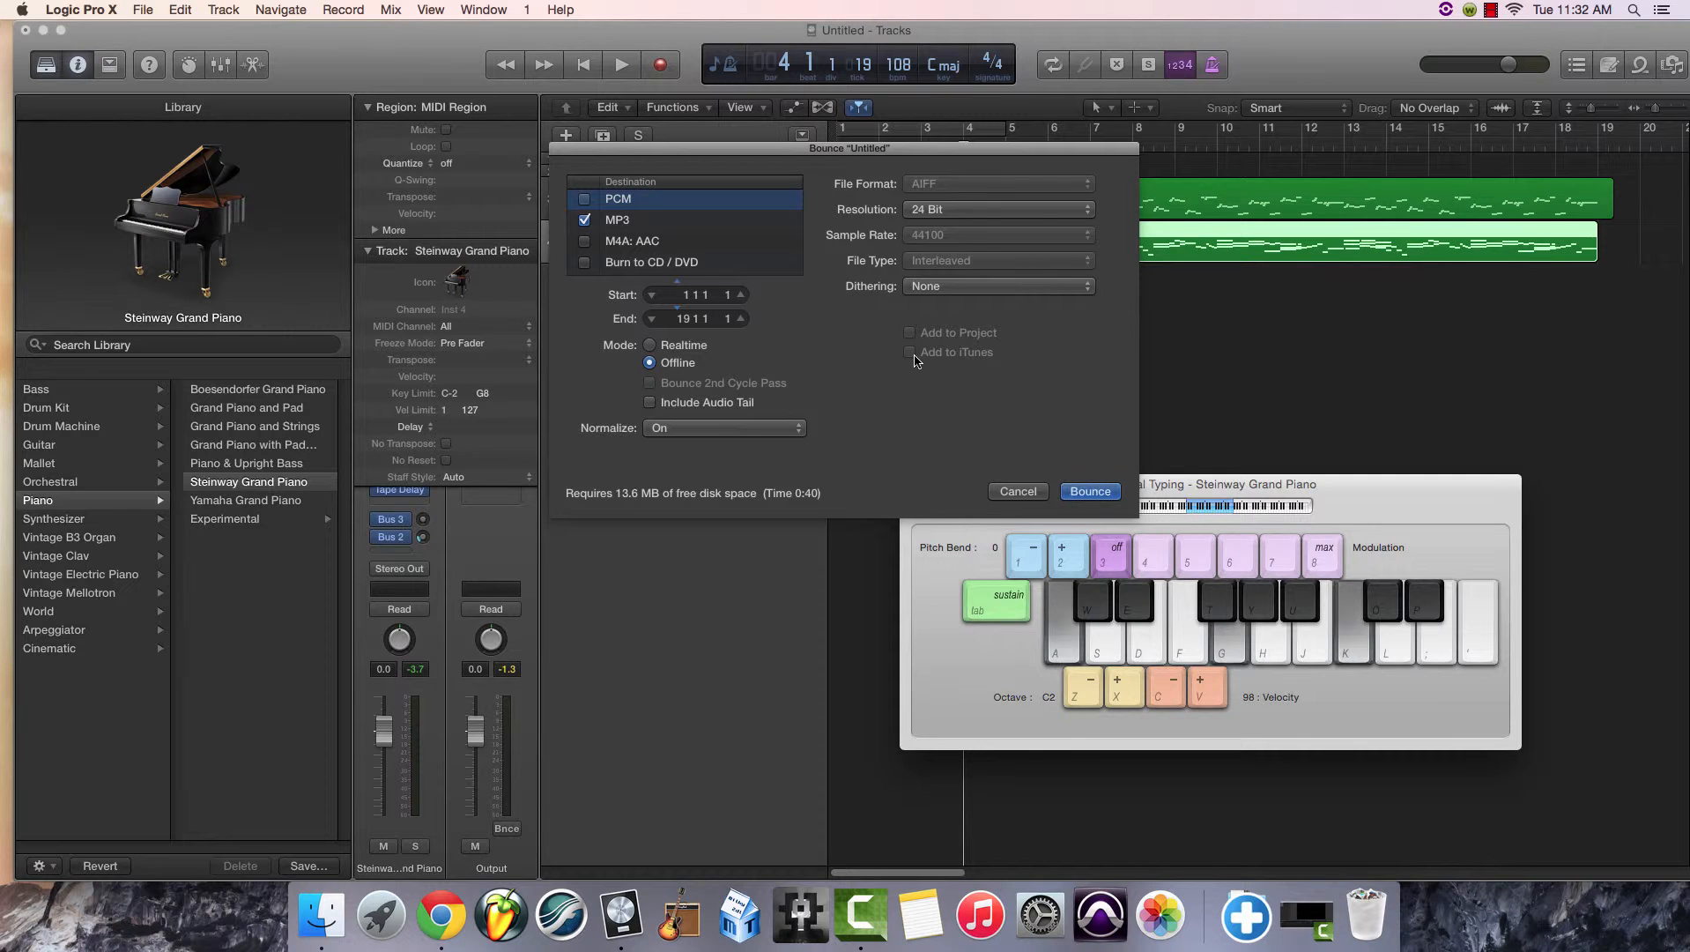
click(1092, 492)
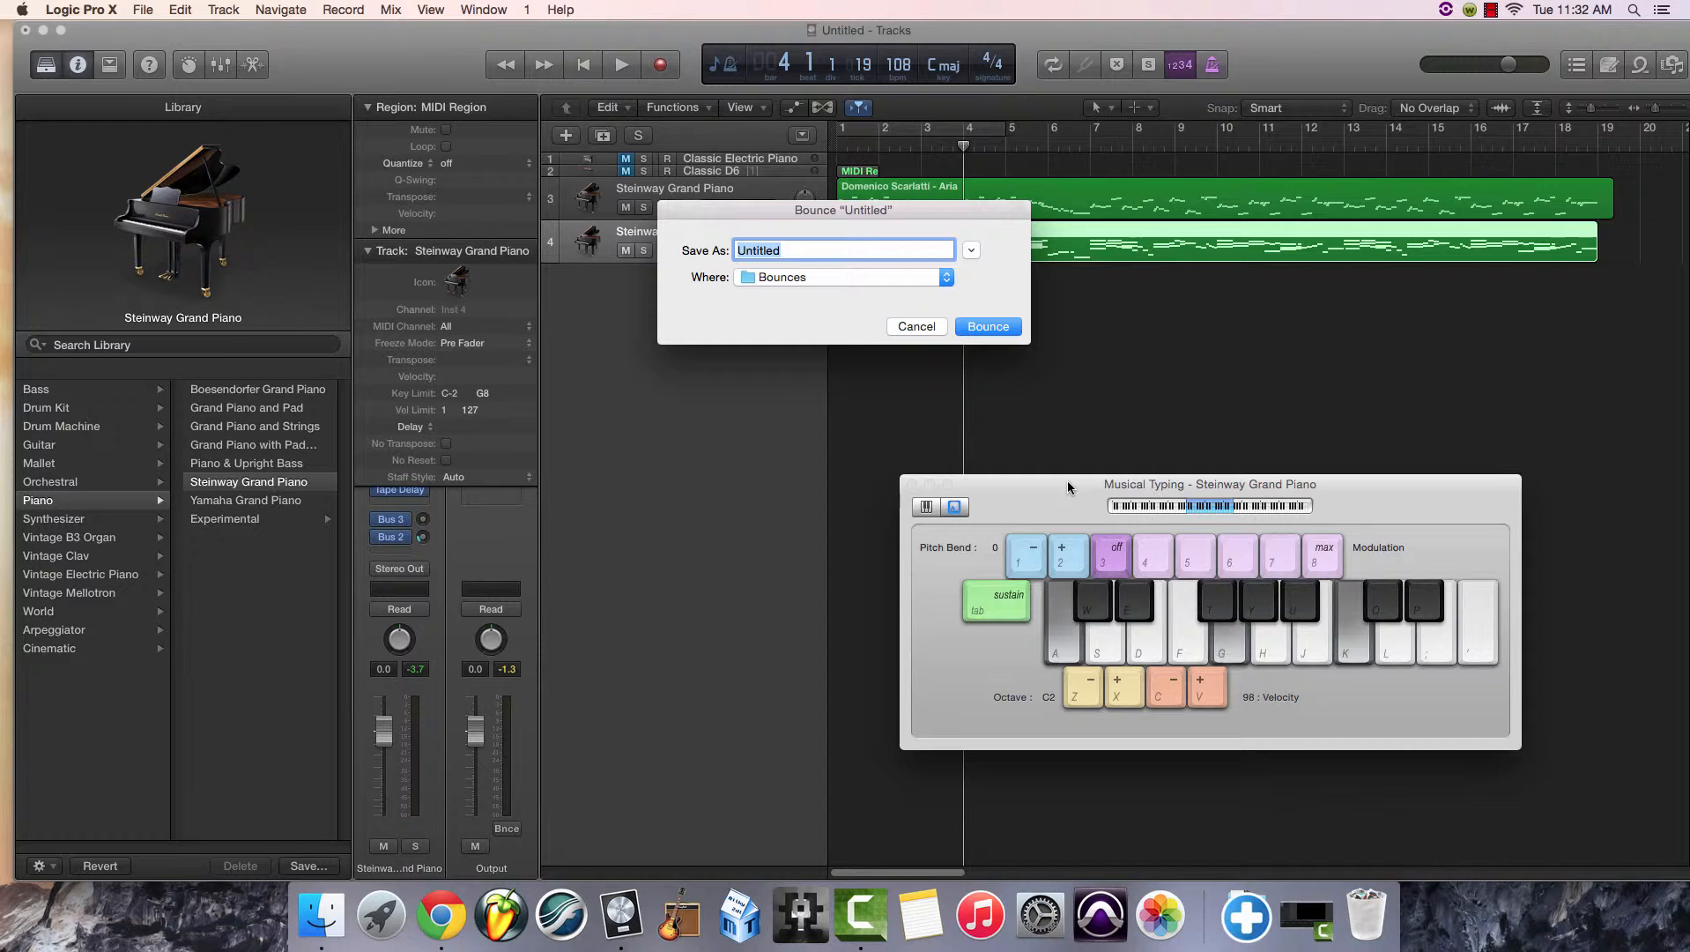
Name the bounce file ScarlattiAccompaniment, choose the Desktop as its location and run the bounce.
text(ScarlattiAccompaniment)
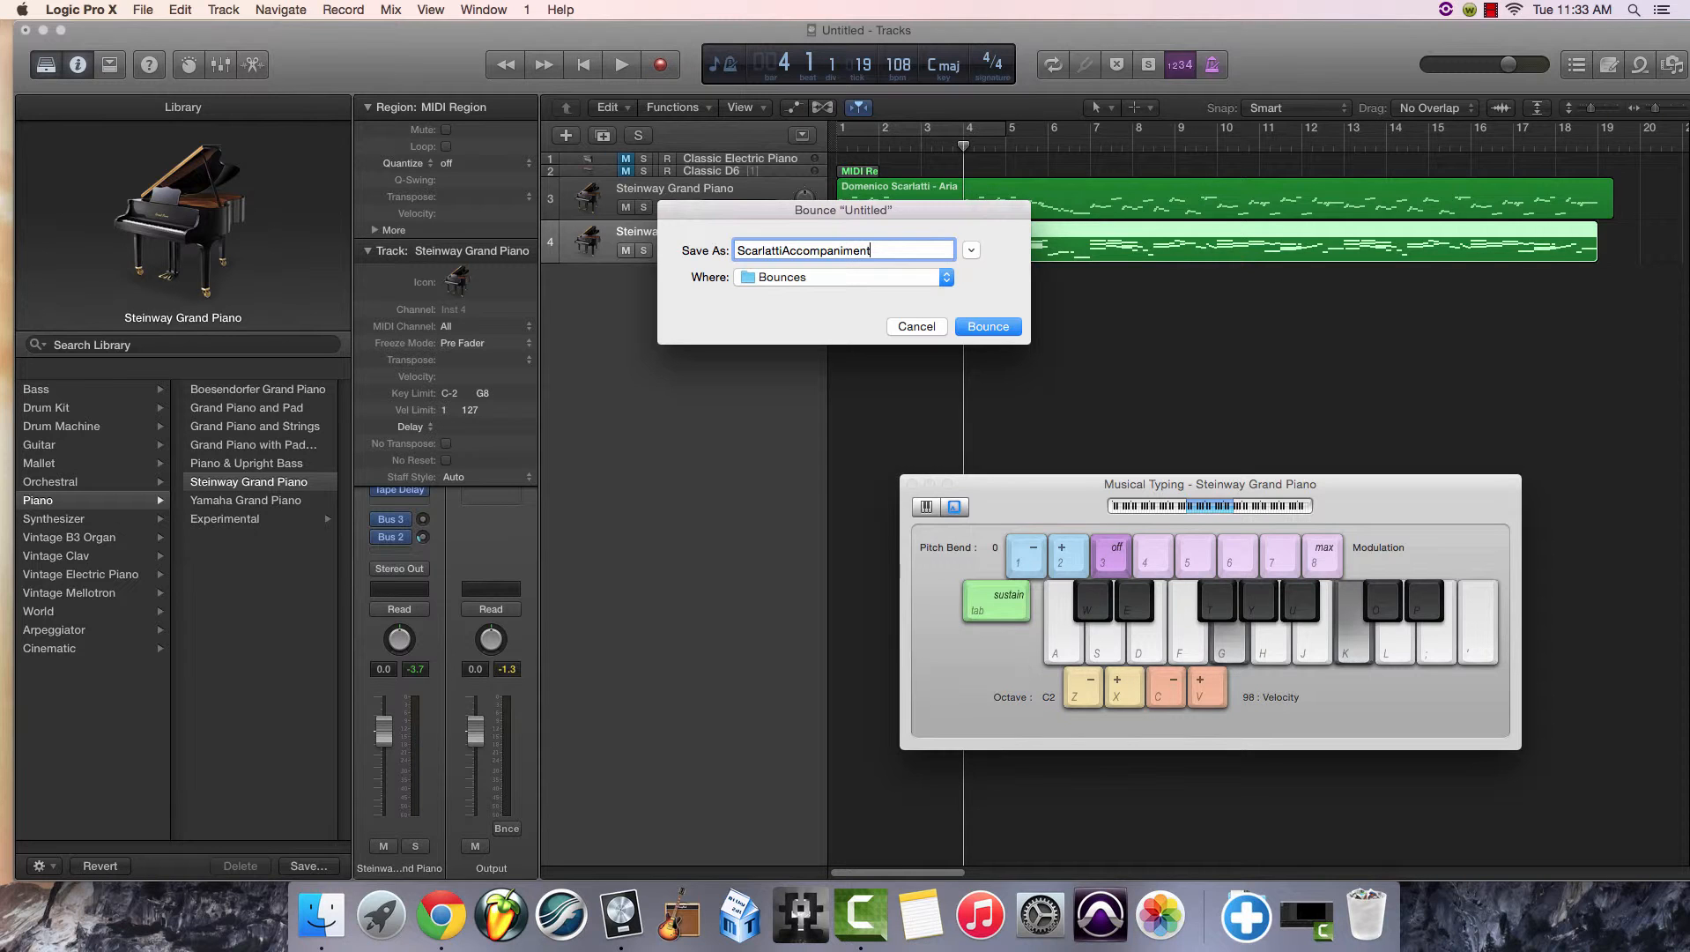
click(862, 278)
click(789, 383)
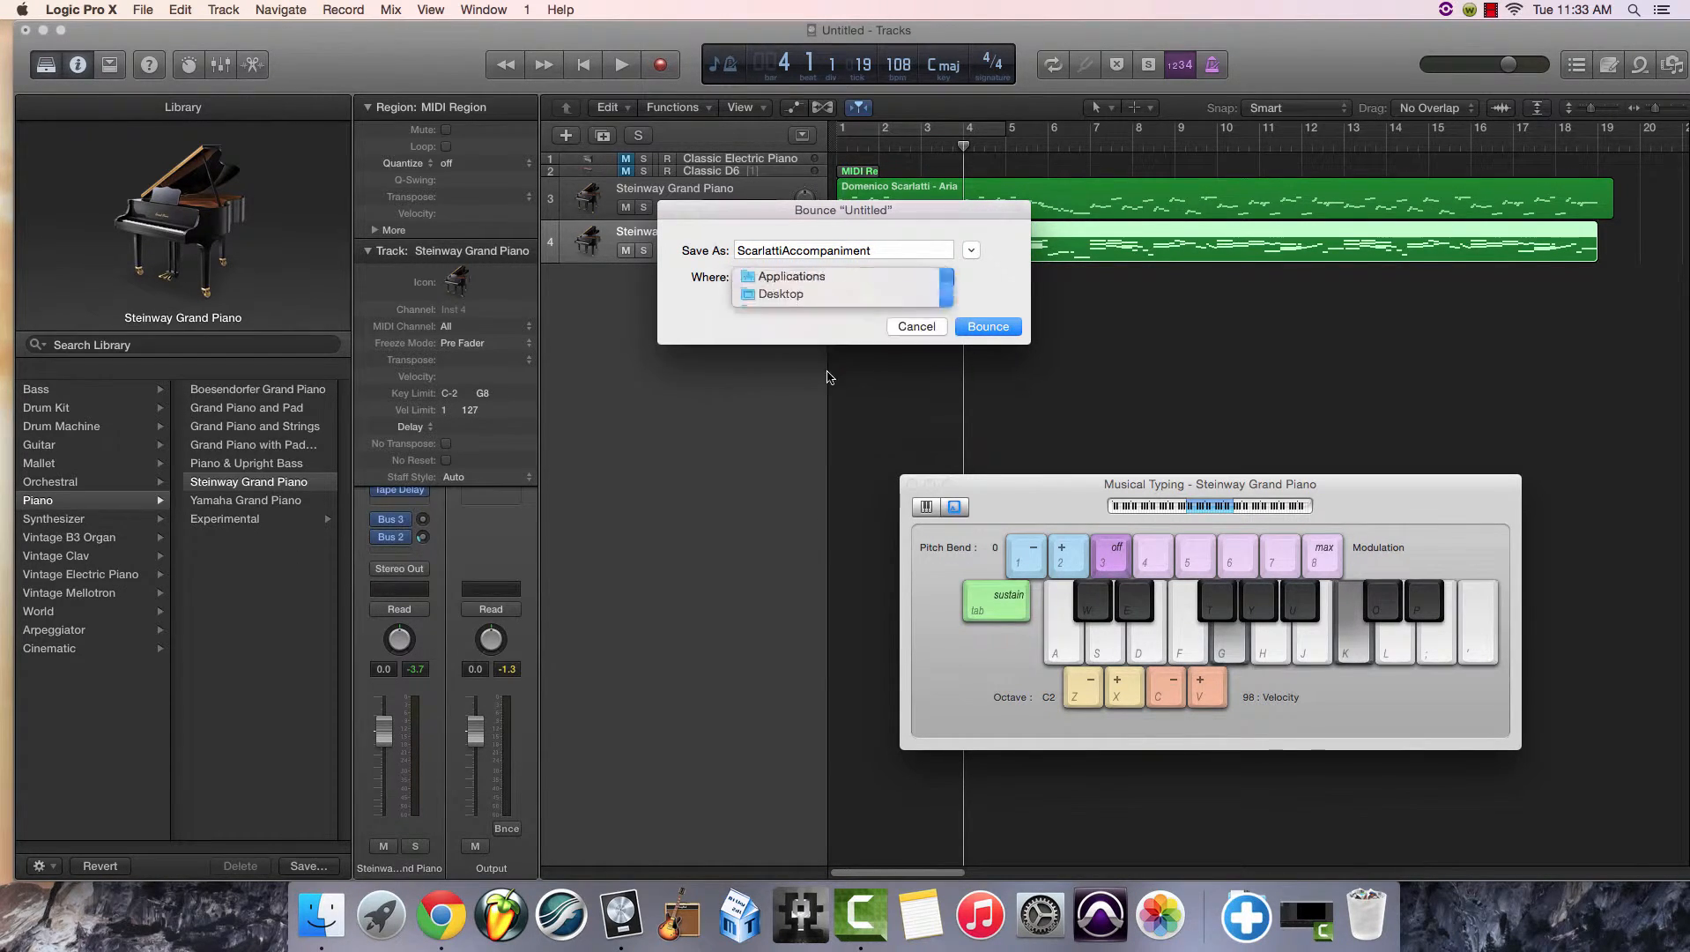
click(984, 327)
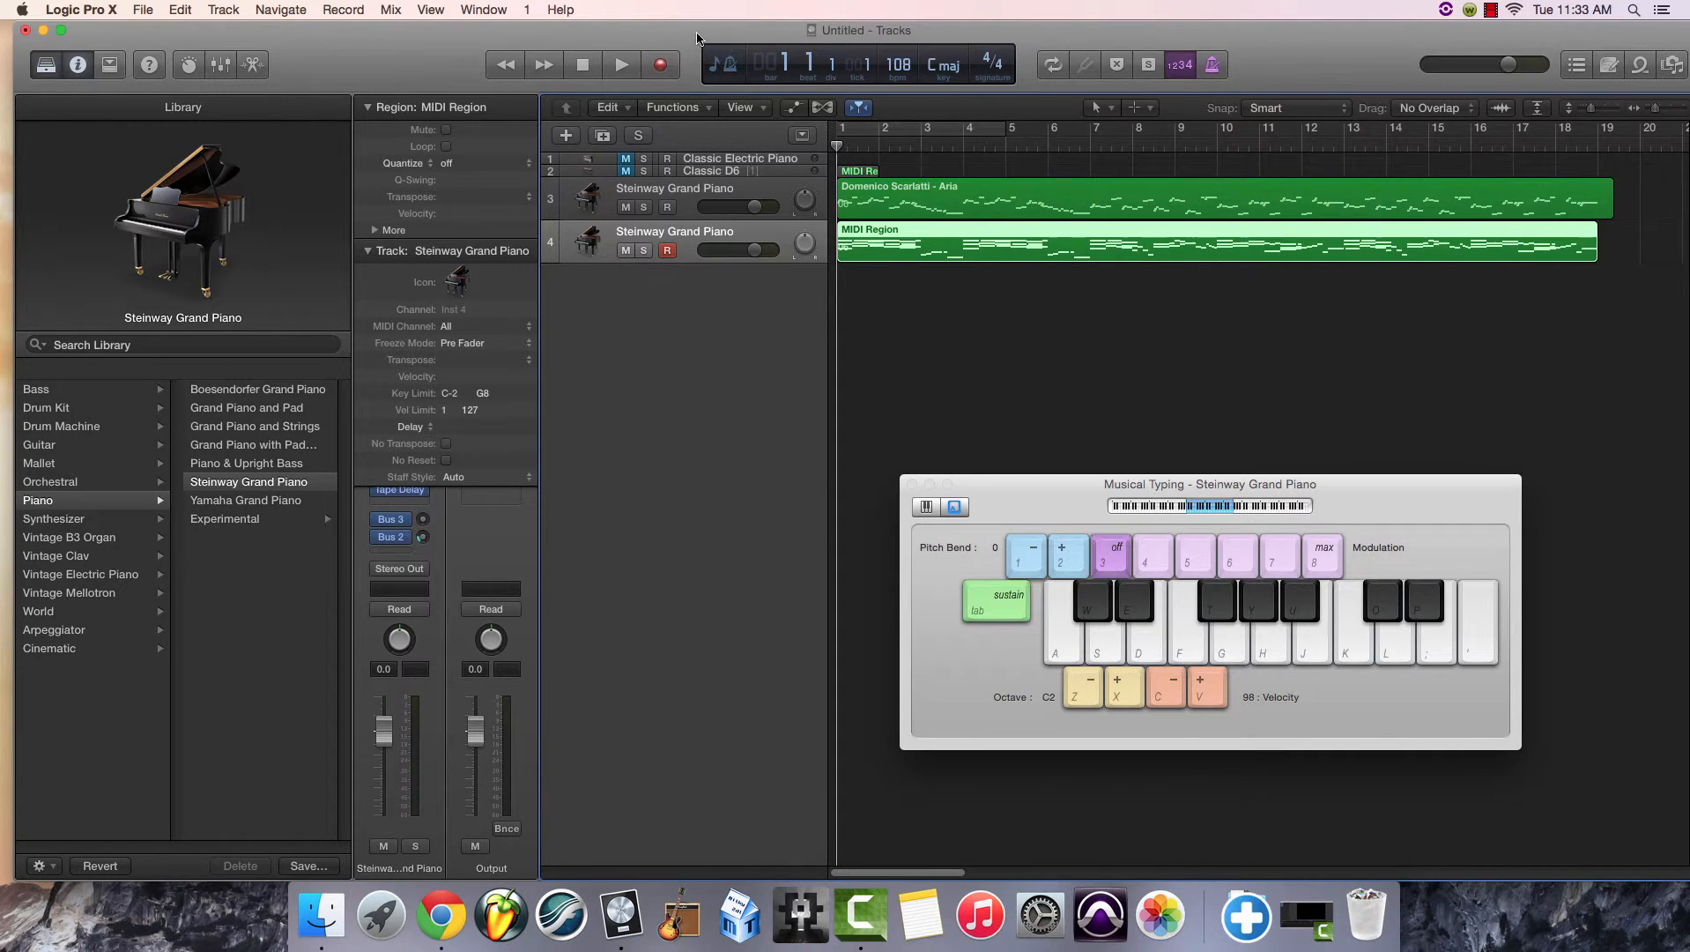
Move the project window down to uncover the desktop, then place ScarlattiAccompaniment.mp3 in the open area above it and select it.
drag(697, 38, 921, 491)
drag(1626, 254, 967, 168)
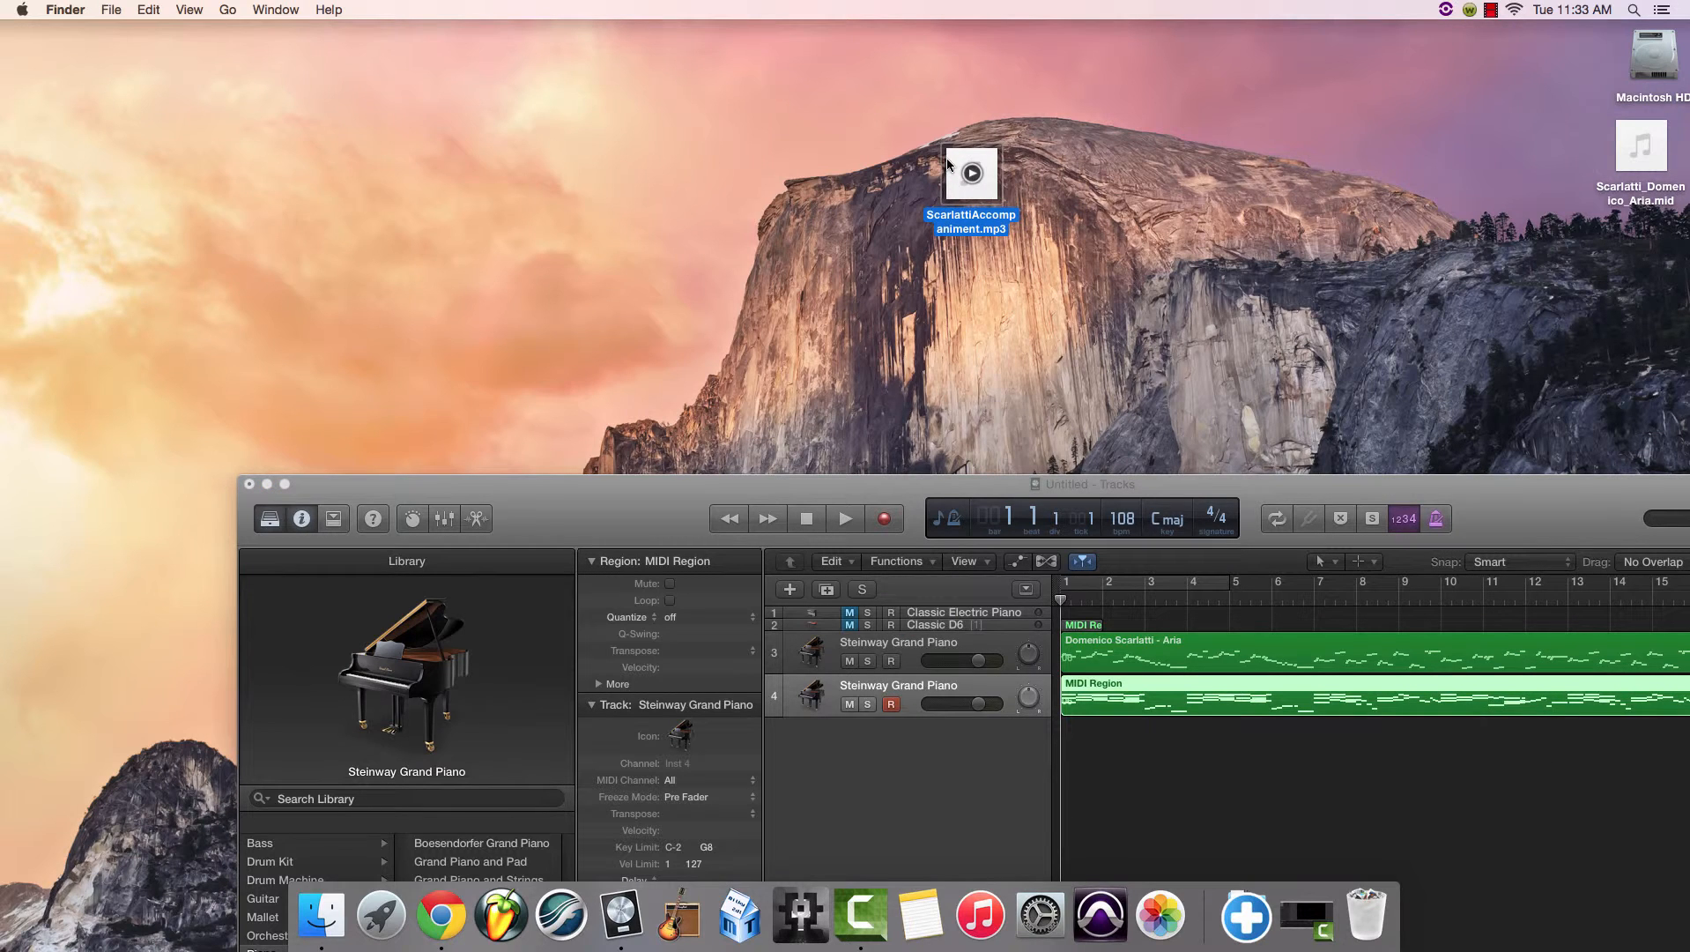
click(972, 174)
click(972, 176)
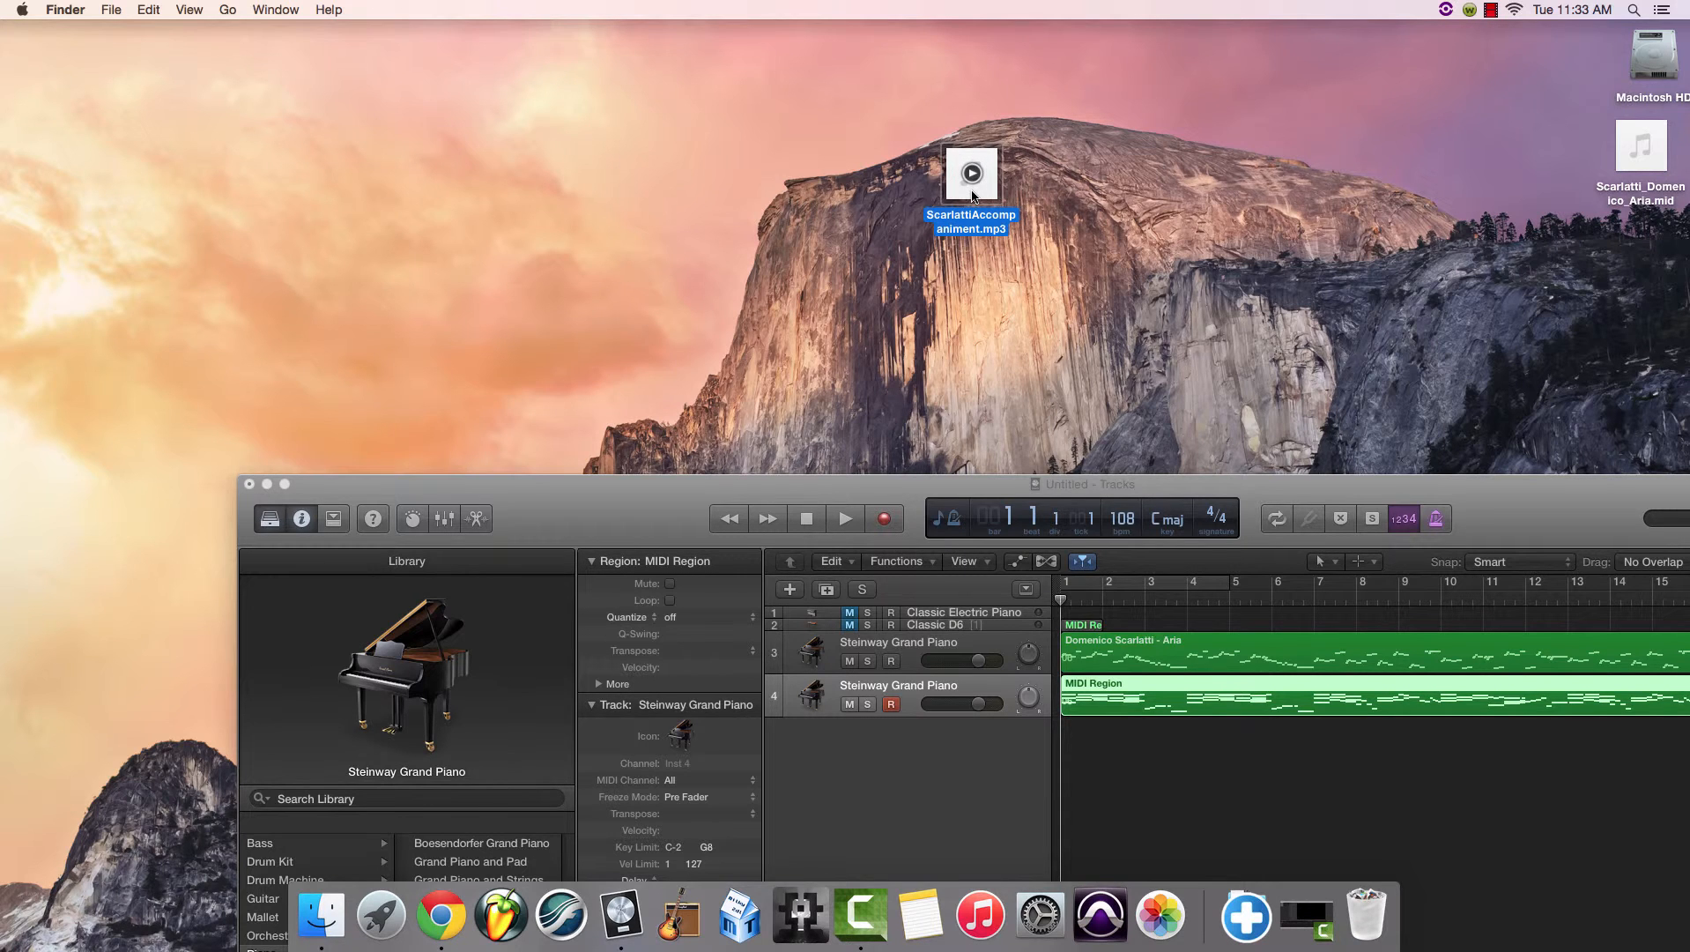